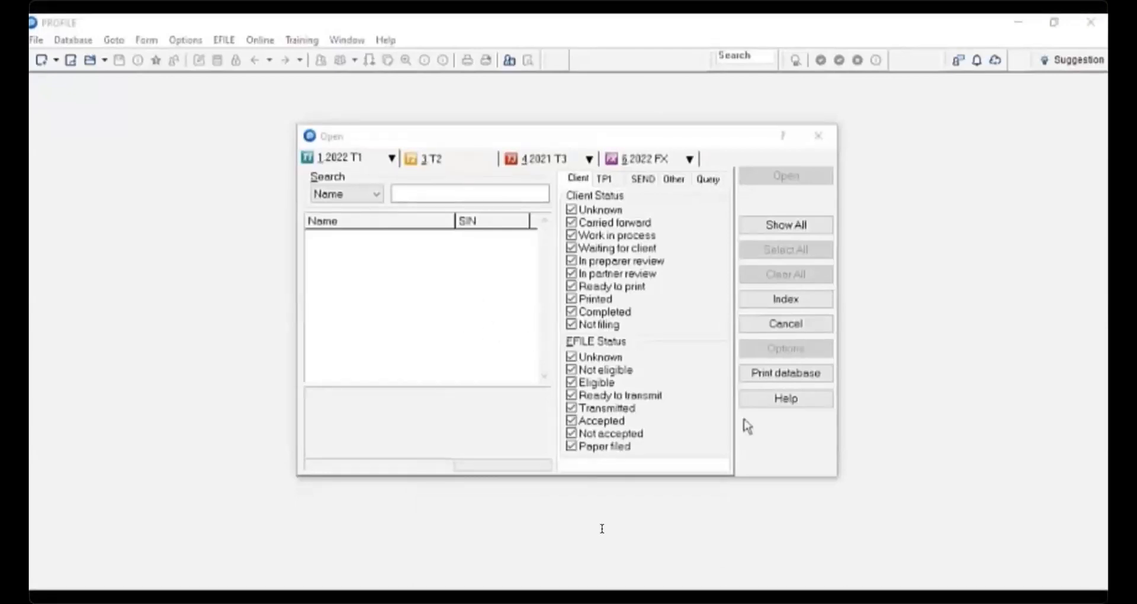
- Rebuild the 2022 T1 client database index from the My ProFile Data\2022T1 folder, including subdirectories
click(786, 300)
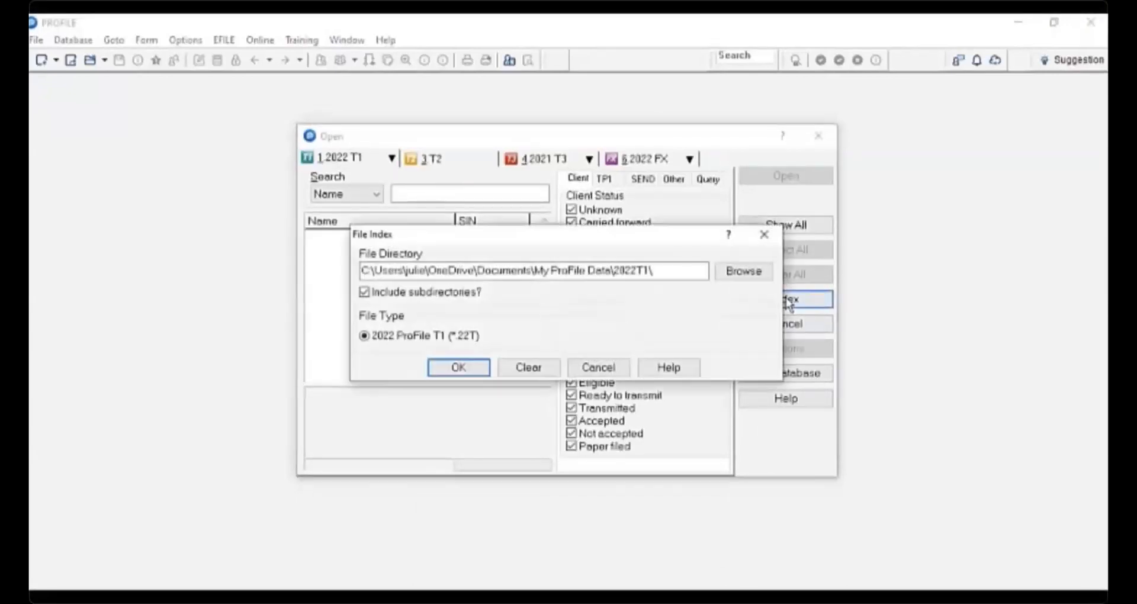
click(426, 270)
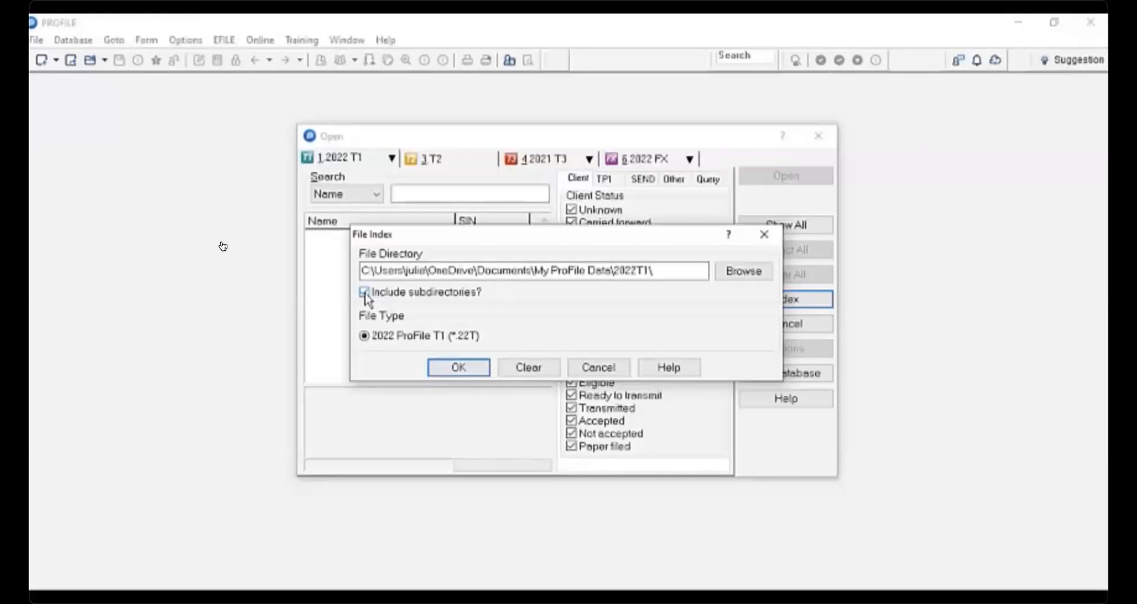
click(479, 369)
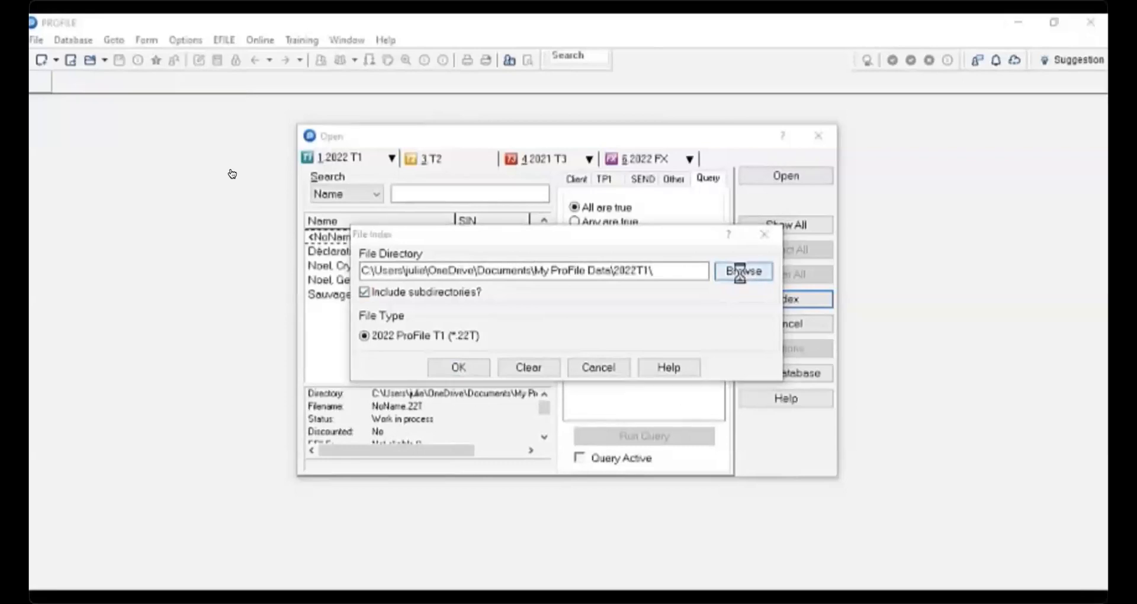
click(743, 272)
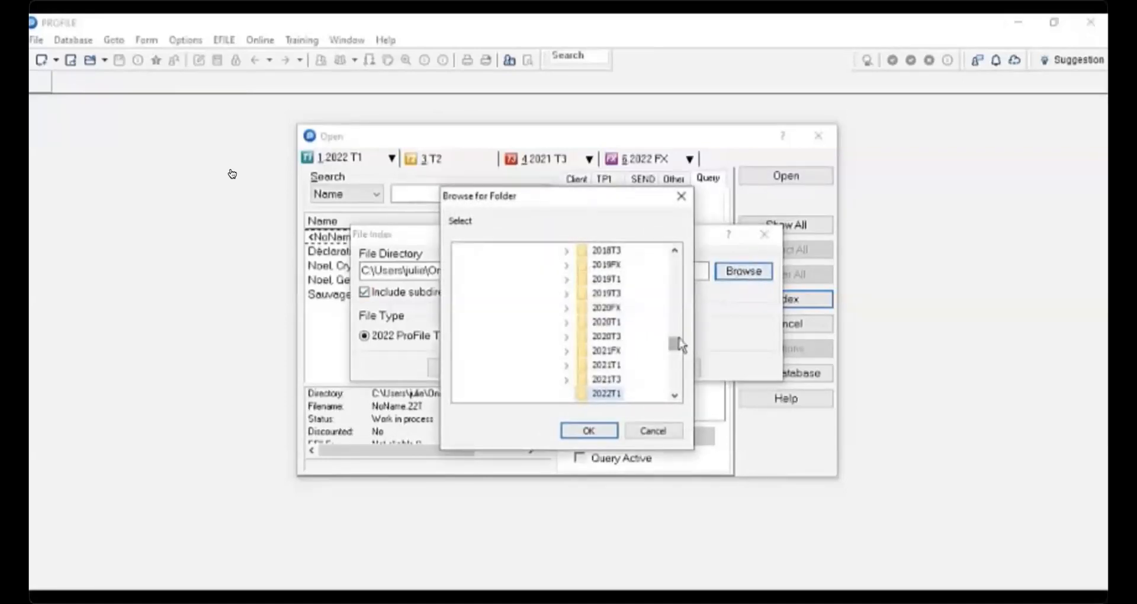
click(681, 196)
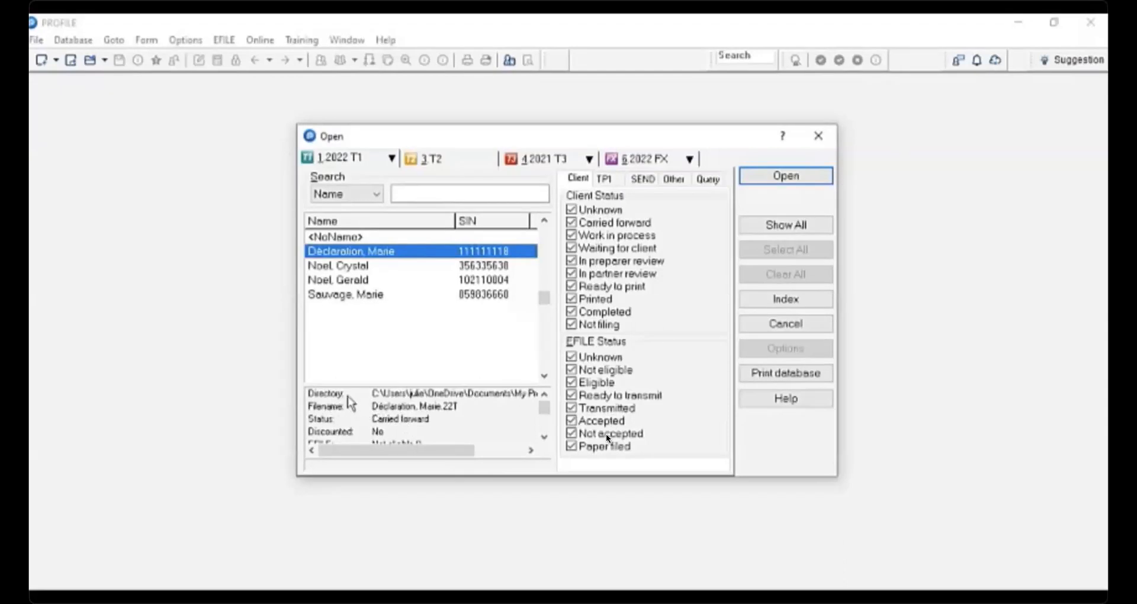
- Select each client file in the list and review its details
click(355, 266)
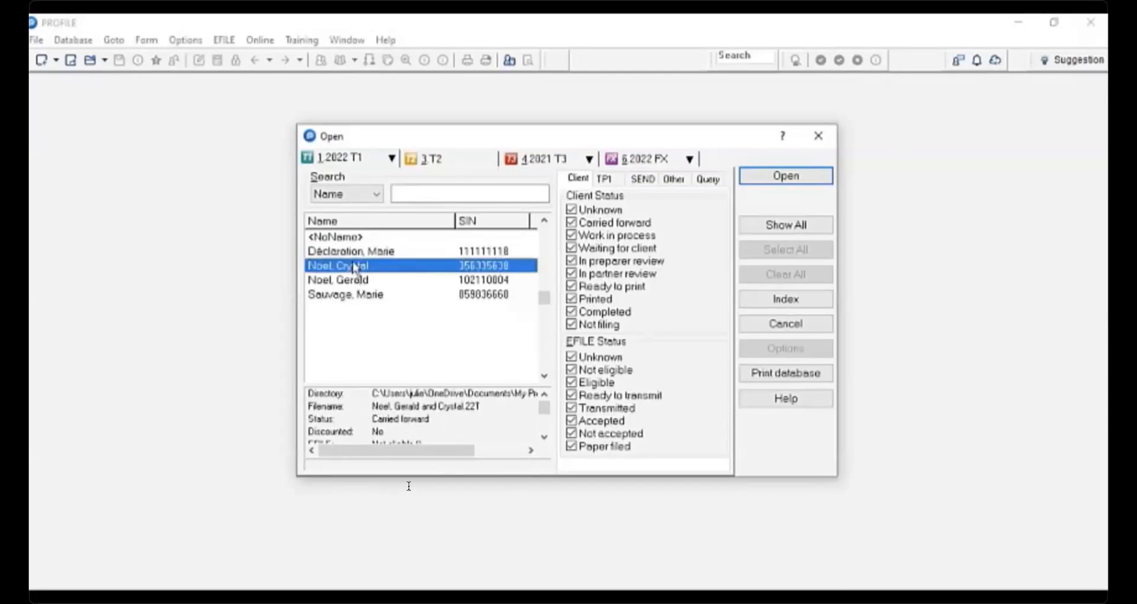
click(355, 280)
click(357, 296)
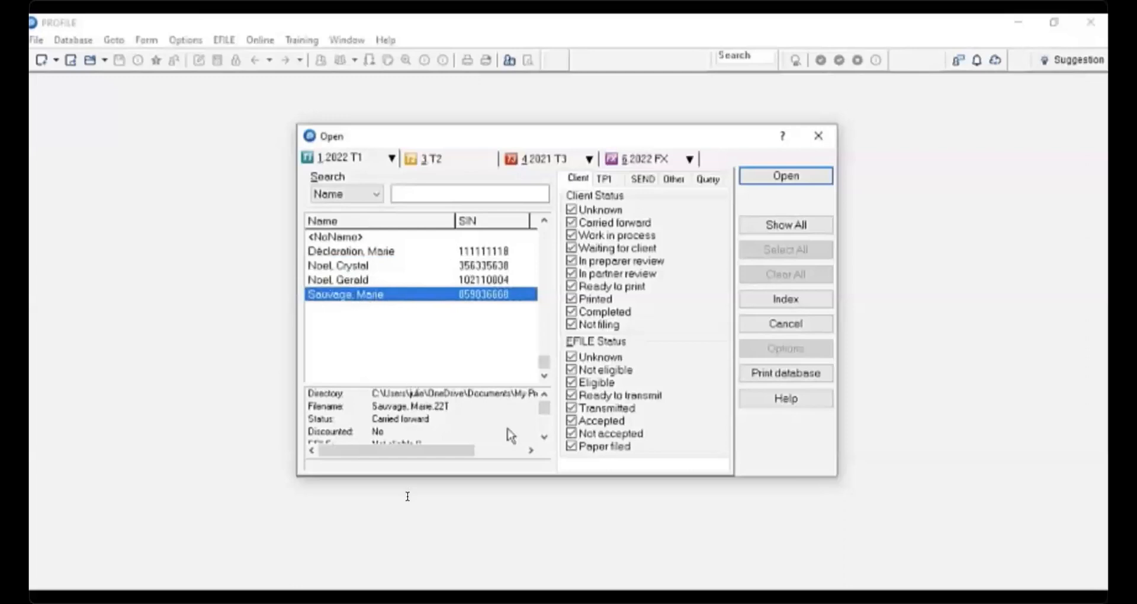
click(544, 437)
click(544, 439)
click(544, 439)
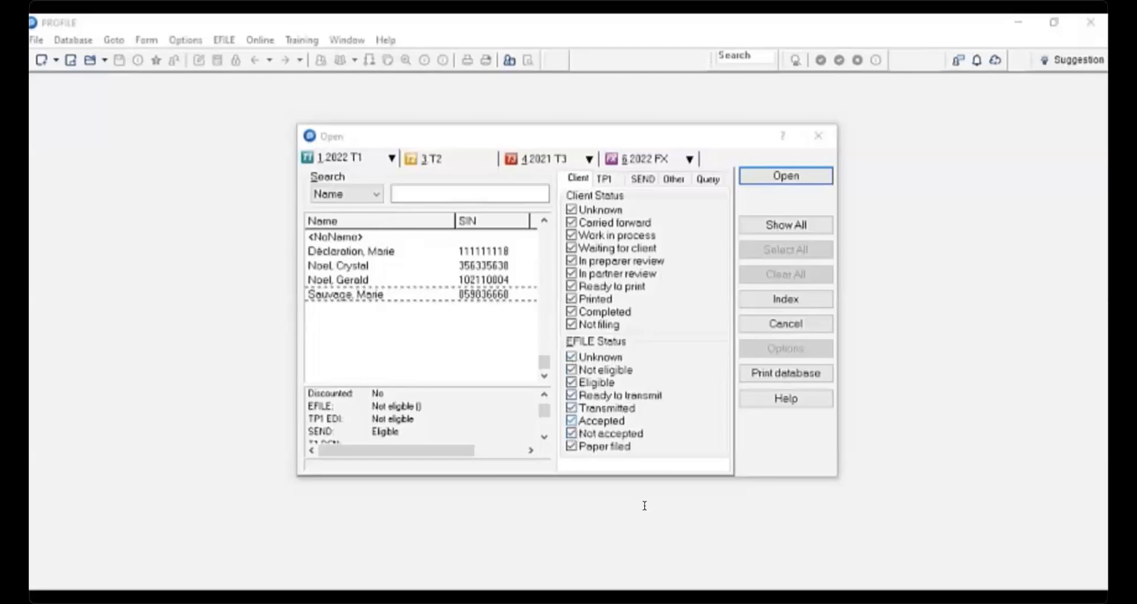
- Clear every EFILE Status filter box from Unknown to Paper filed and open the selected client file
click(608, 181)
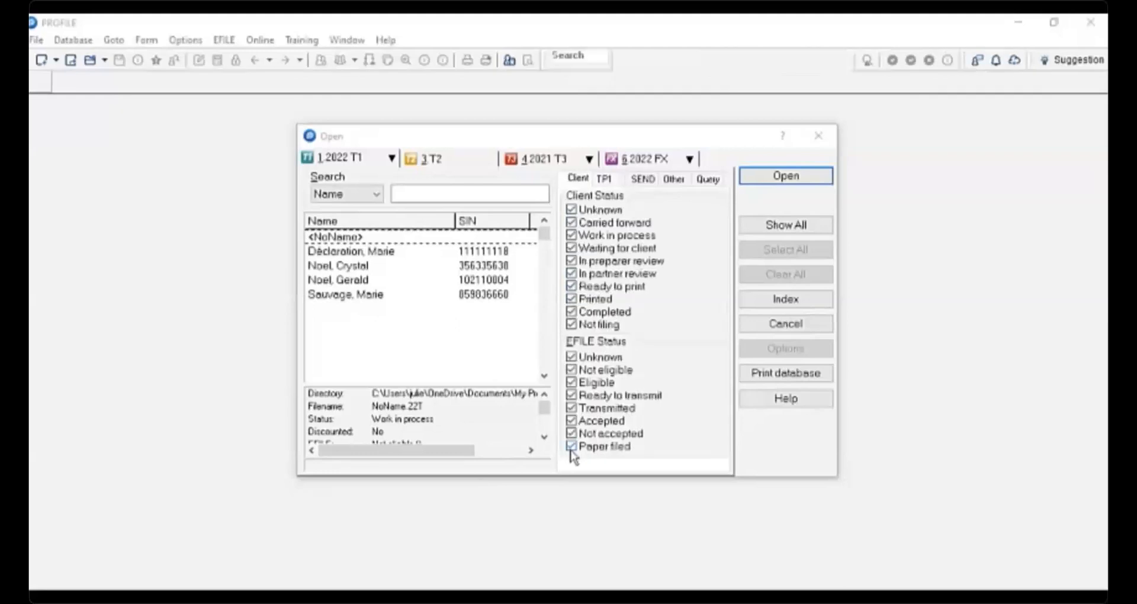
click(572, 357)
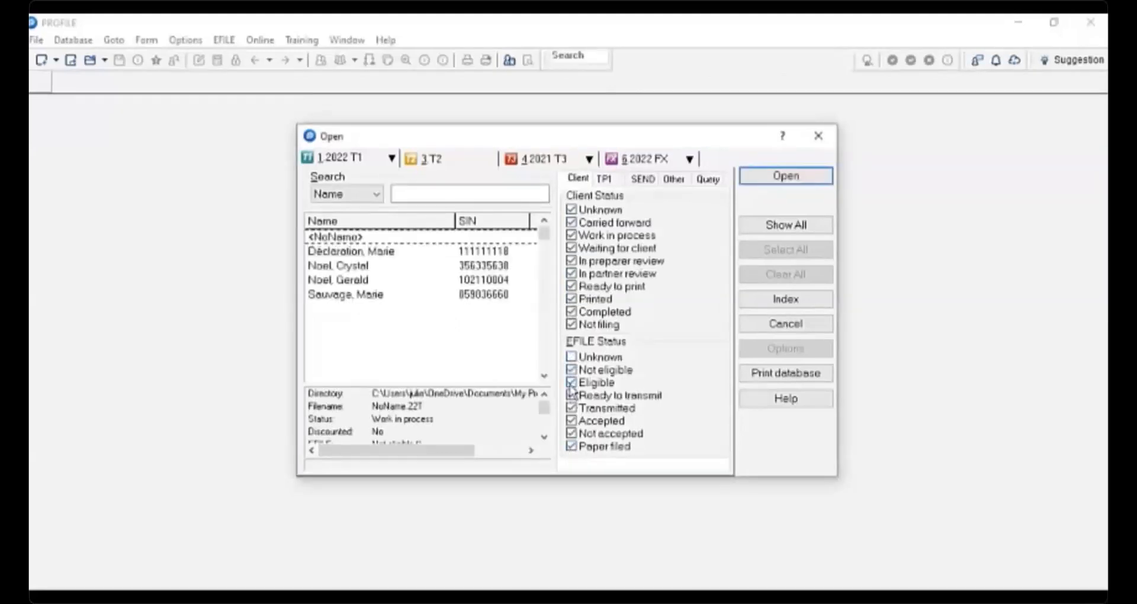
click(572, 370)
click(571, 382)
click(571, 396)
click(572, 408)
click(571, 421)
click(571, 433)
click(572, 447)
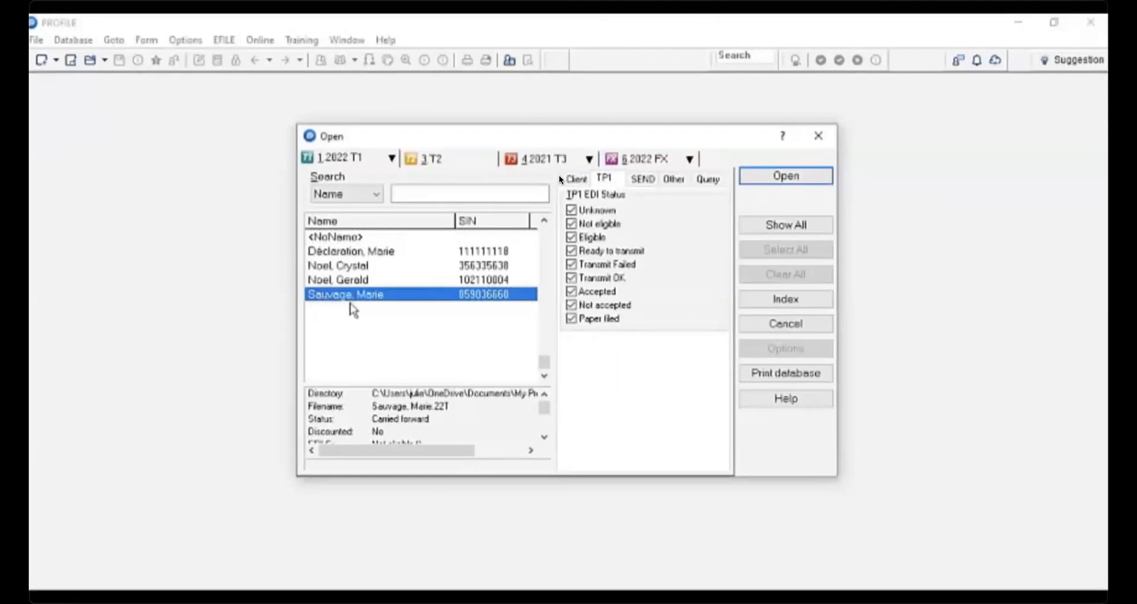
click(786, 176)
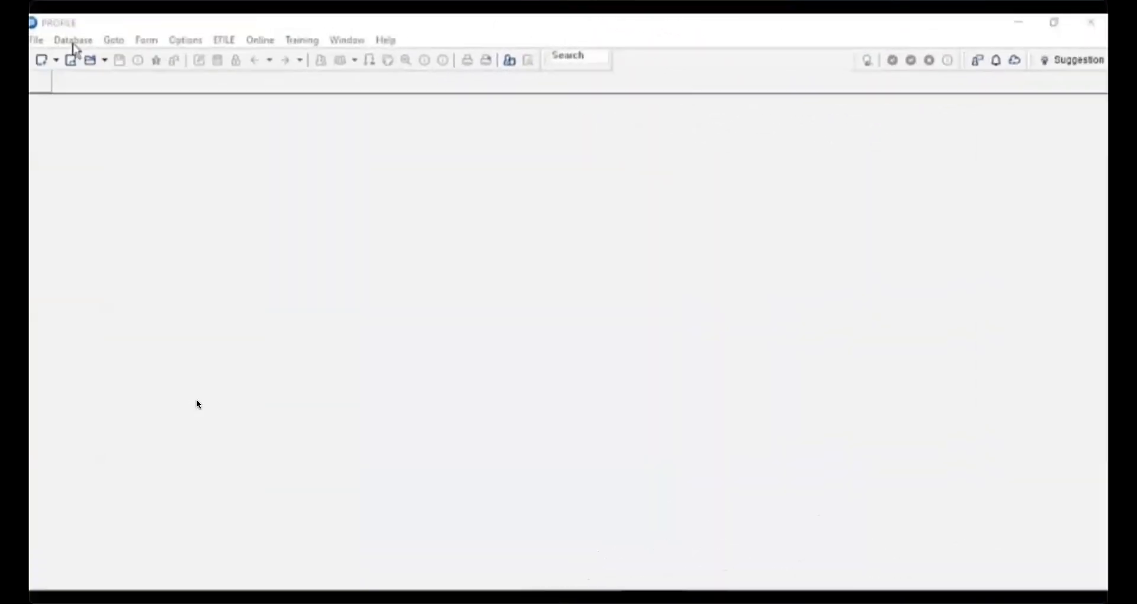
- Reopen the client database and bring up the query condition menu on its Query tab
click(73, 40)
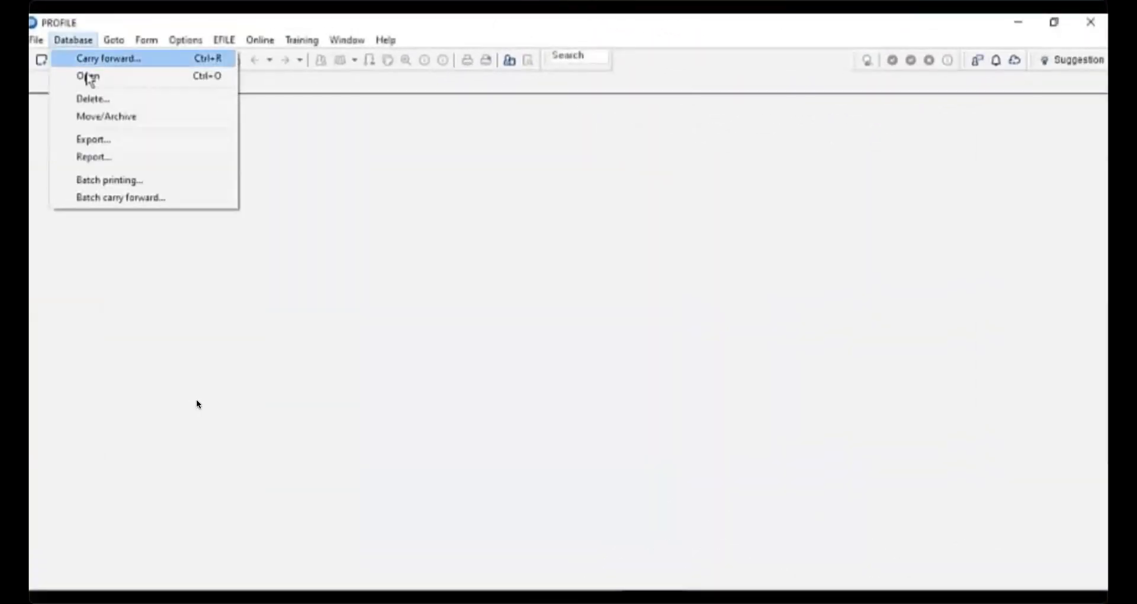
click(89, 76)
click(708, 180)
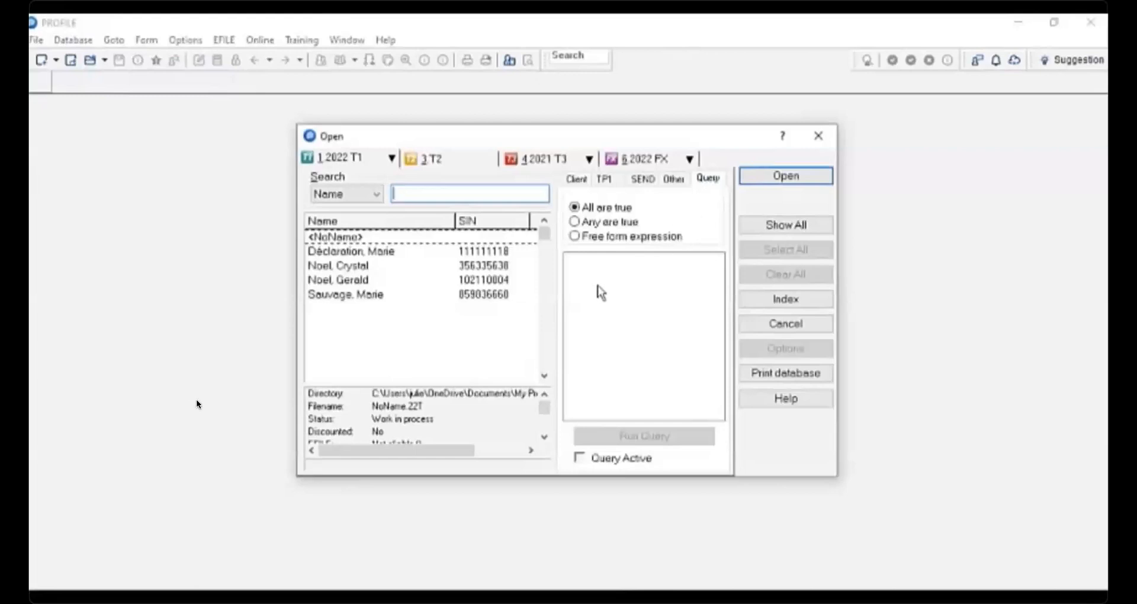
right_click(610, 270)
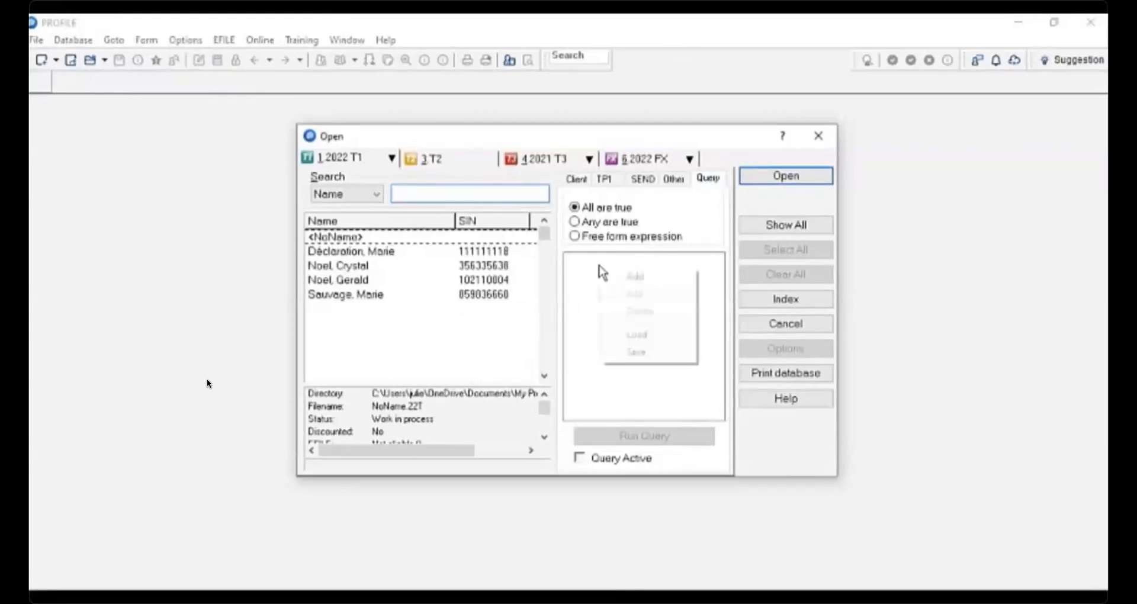
click(631, 277)
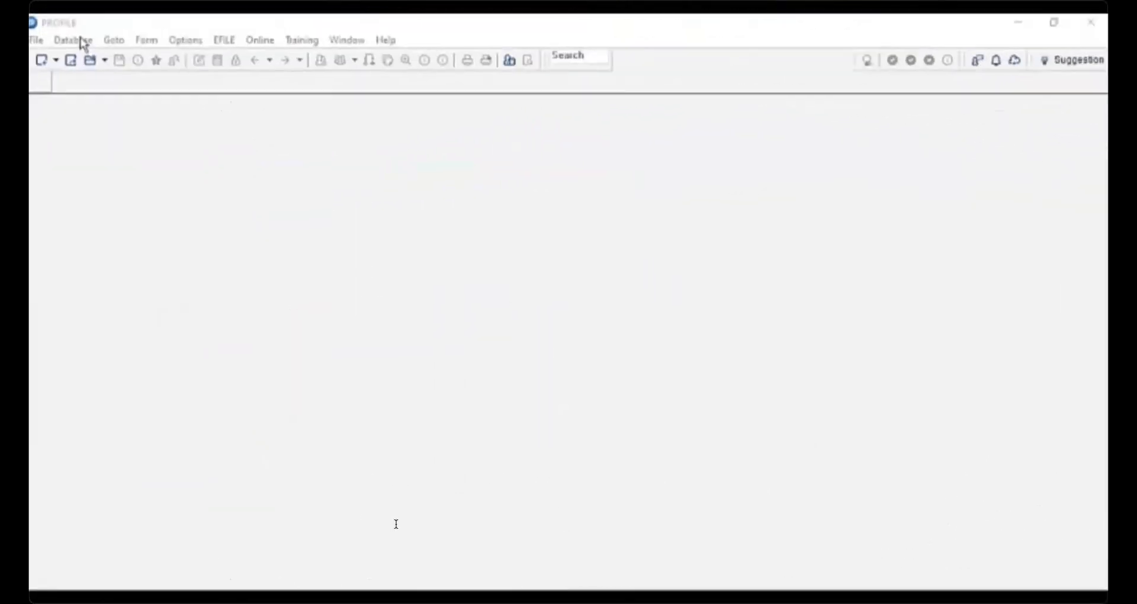
- Open the database Report dialog and tick the four named client files
click(83, 44)
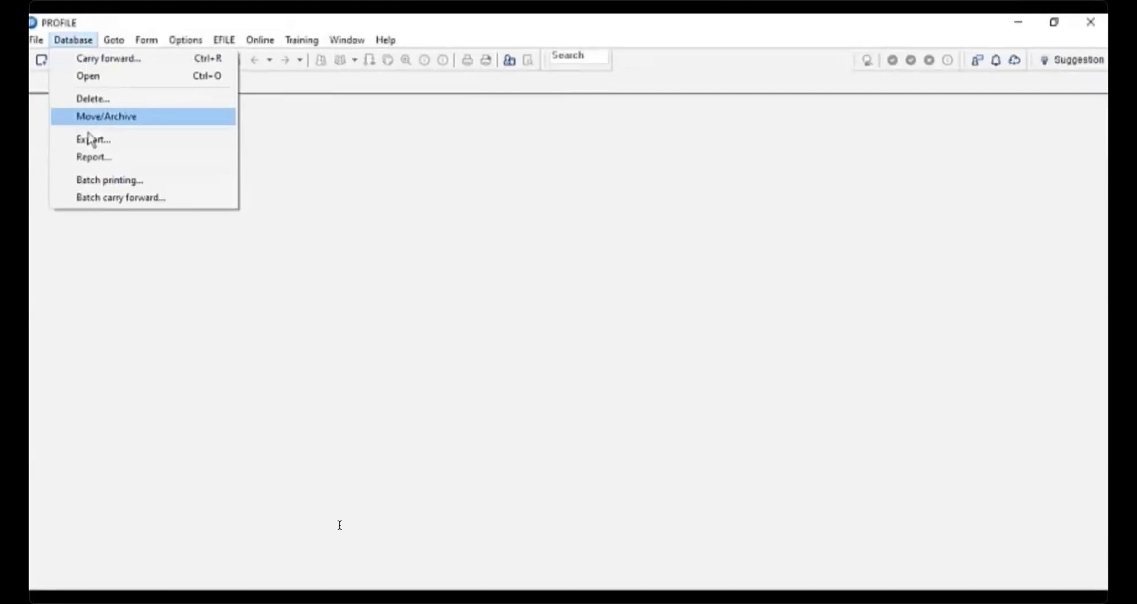
click(99, 159)
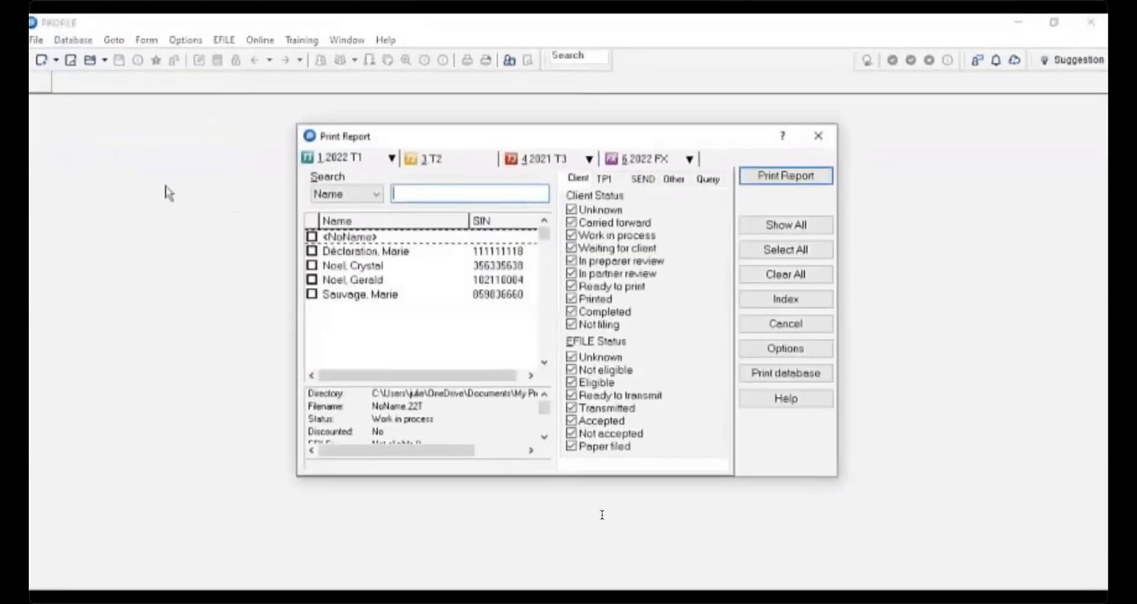
click(312, 251)
click(312, 266)
click(312, 279)
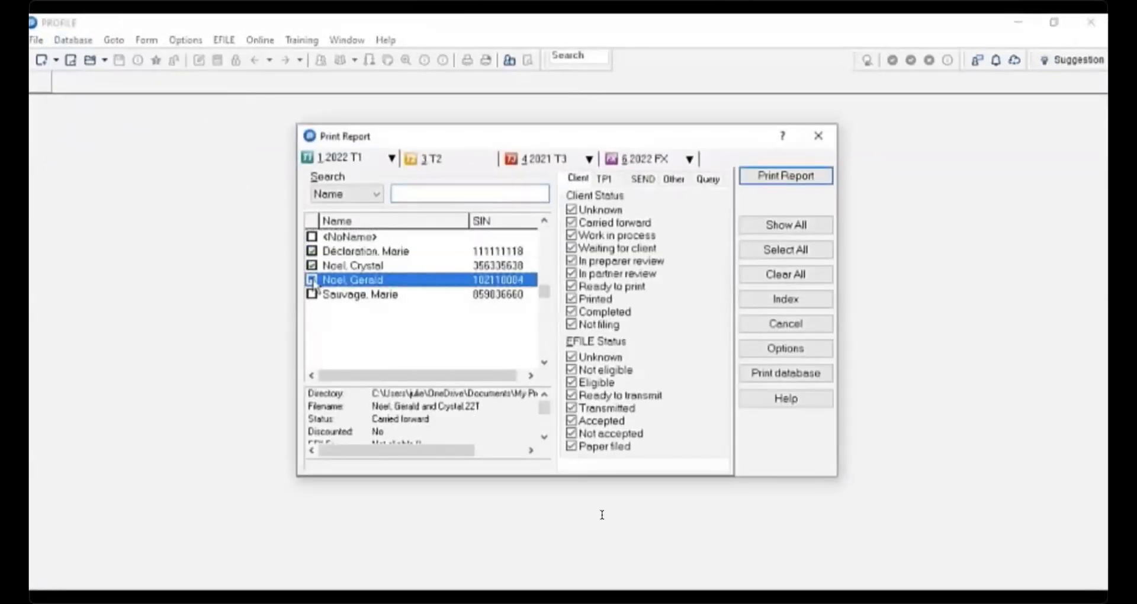
click(312, 294)
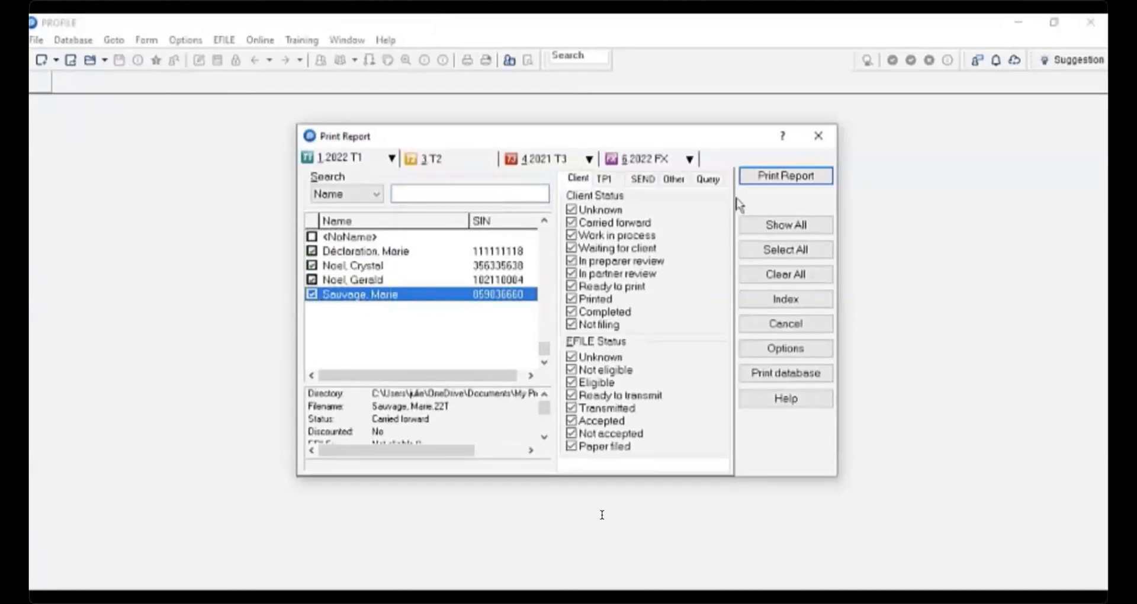
- Open the Add Condition dialog on the report's Query tab and cancel it
click(712, 181)
right_click(603, 281)
click(632, 290)
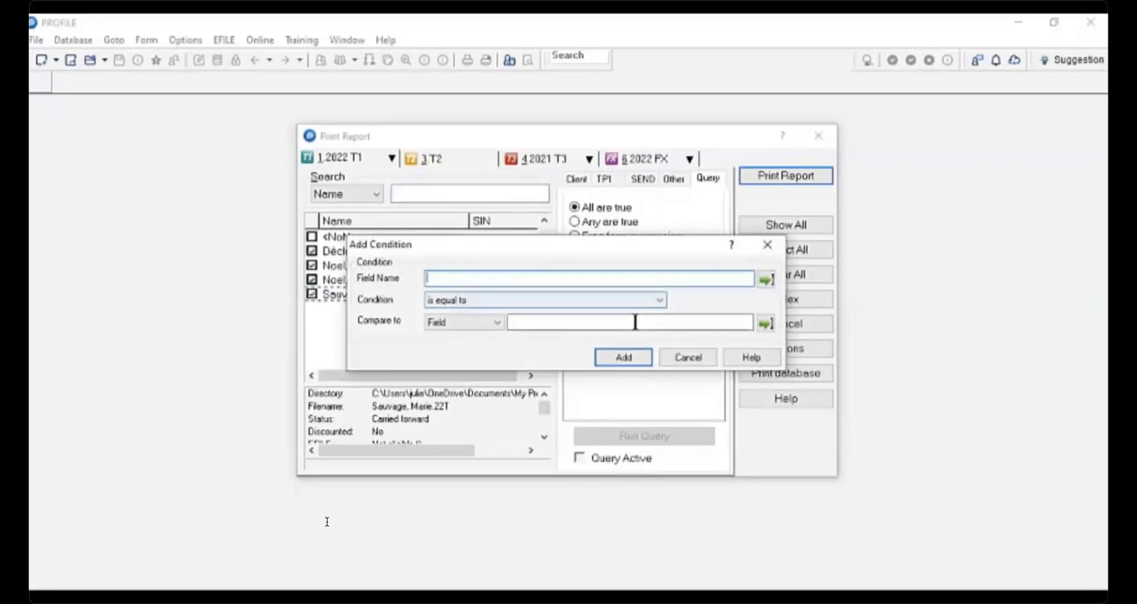
click(688, 357)
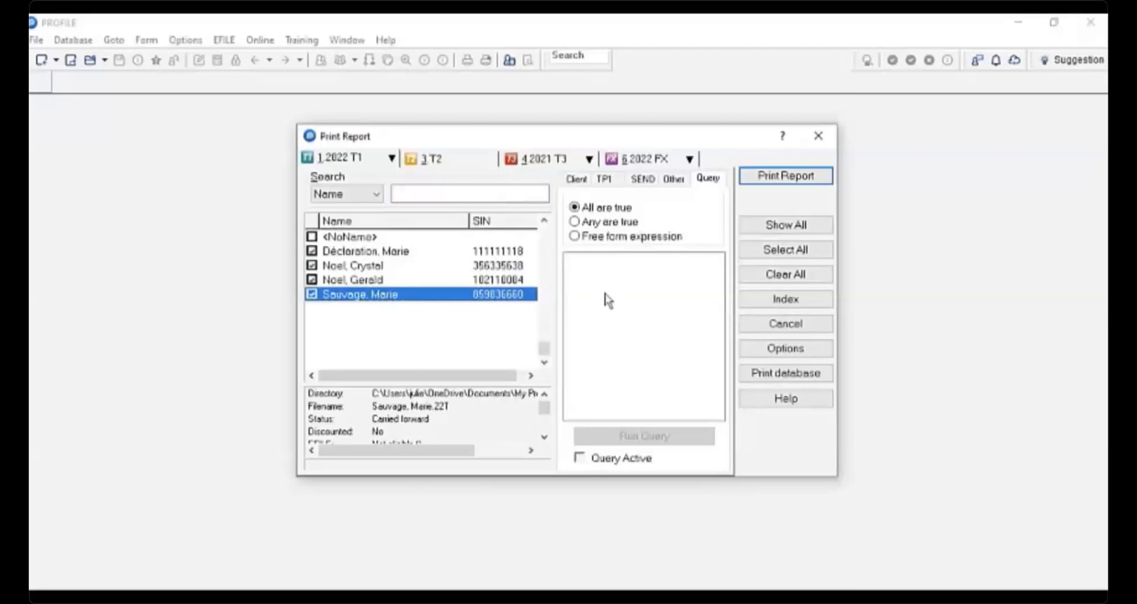
- Start printing the report and close the PDF save dialog without saving
click(810, 177)
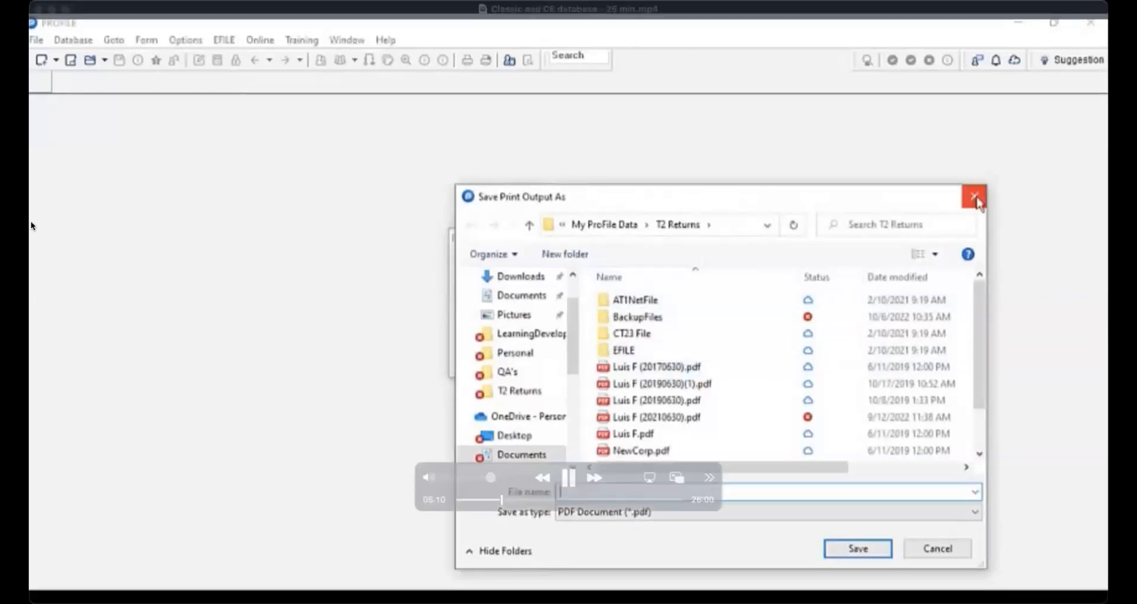
click(974, 197)
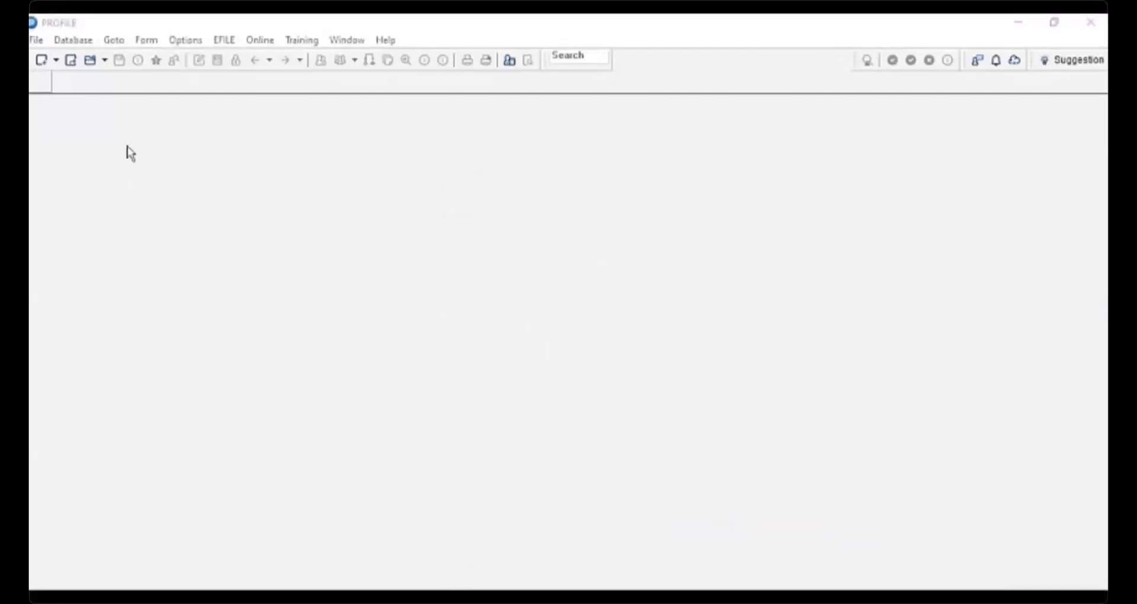
- Open the database Export dialog and tick the four named client files
click(73, 43)
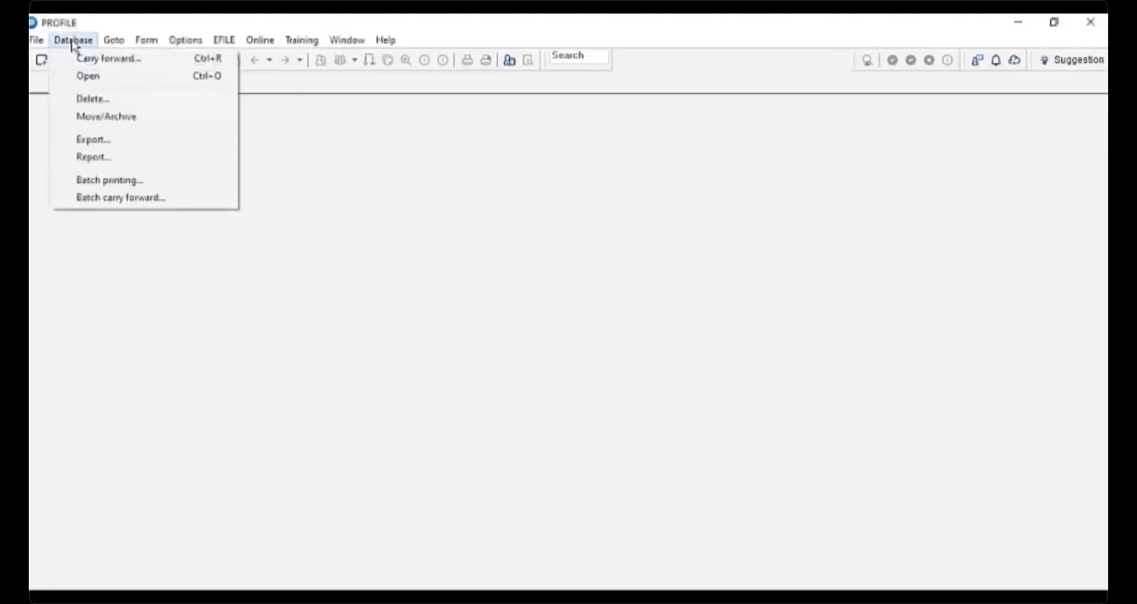
click(107, 141)
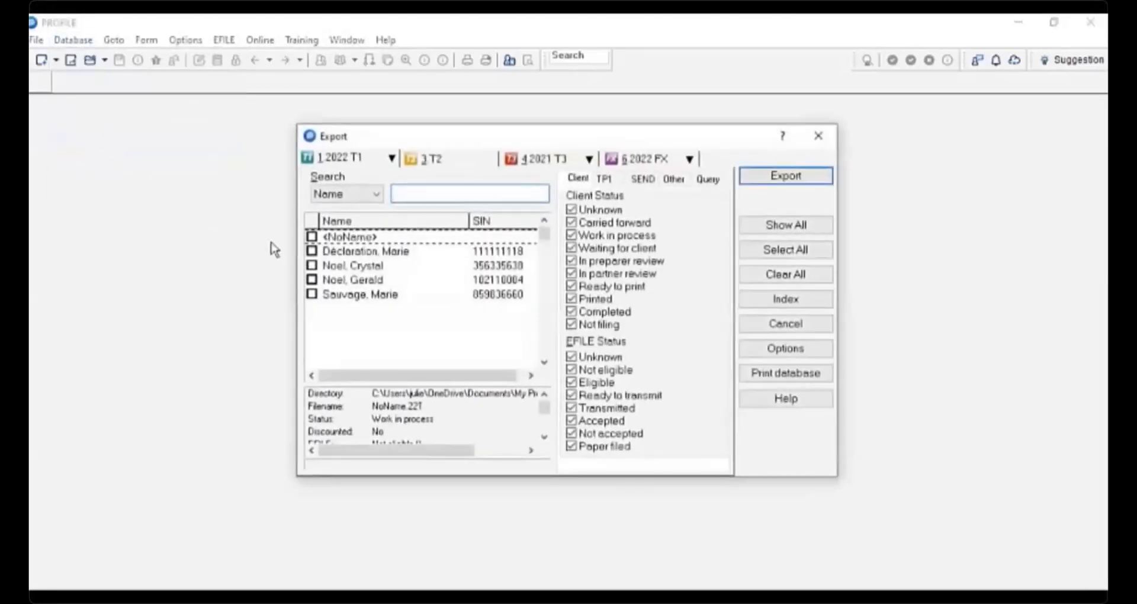
click(313, 251)
click(312, 265)
click(313, 279)
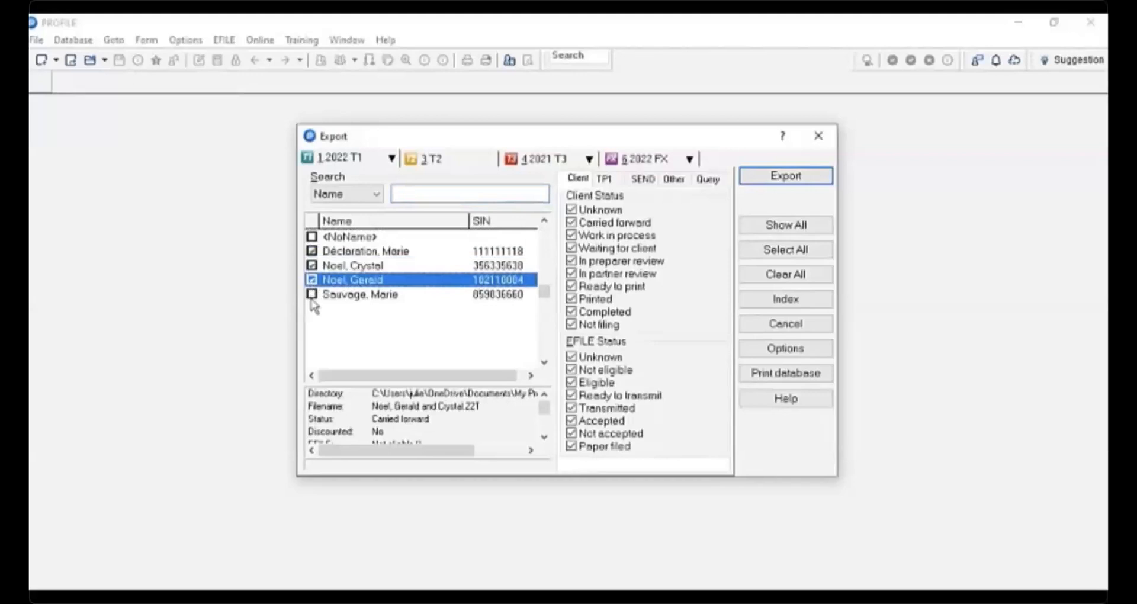
click(312, 294)
- Open the export options to review the list of exported fields
click(707, 179)
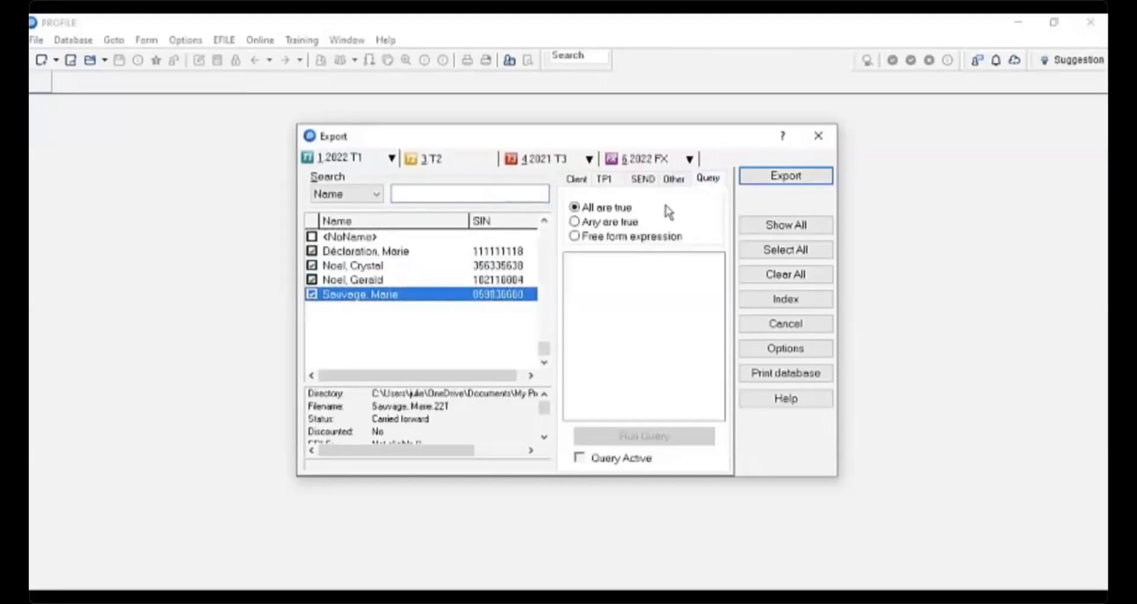
click(777, 352)
click(756, 190)
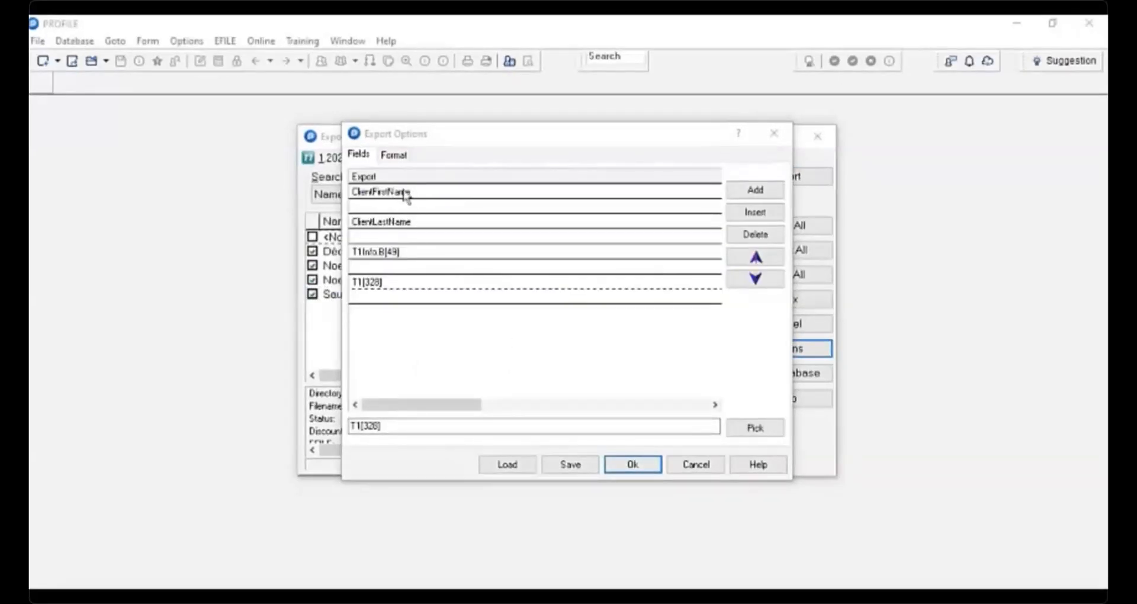
- Save the export field list as Export2022.QEX in a new Documents folder named Export
click(572, 465)
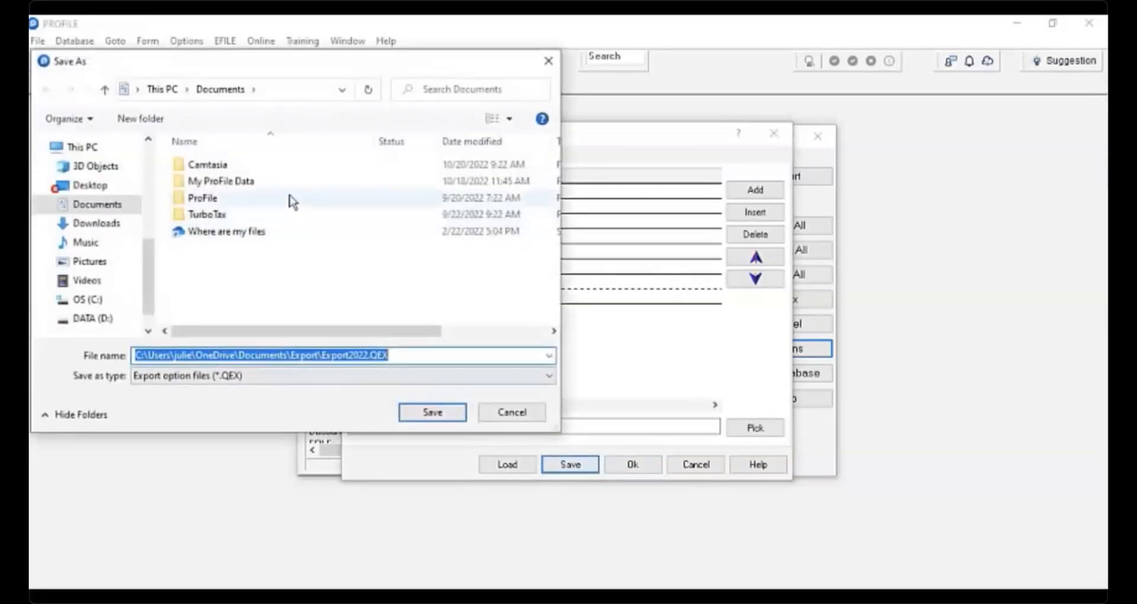
click(140, 118)
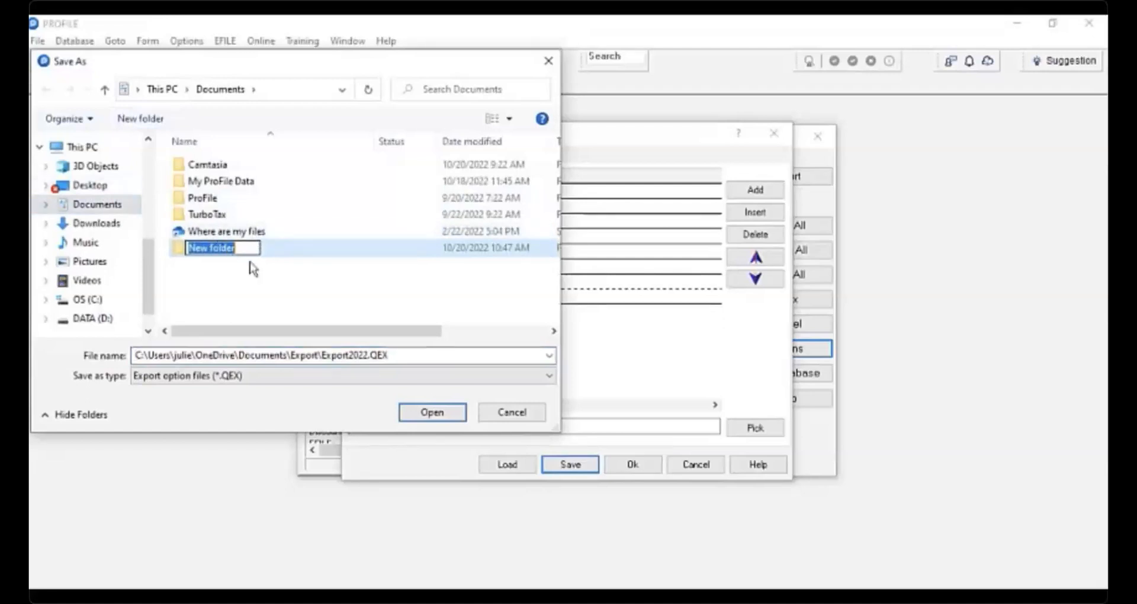
text(Export)
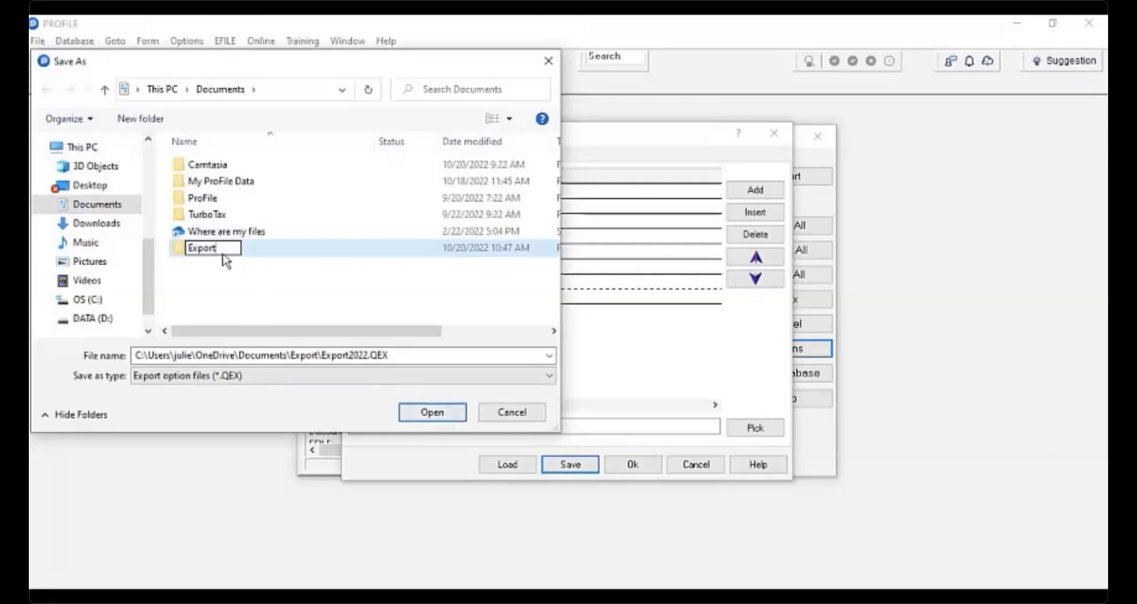
click(267, 273)
click(219, 248)
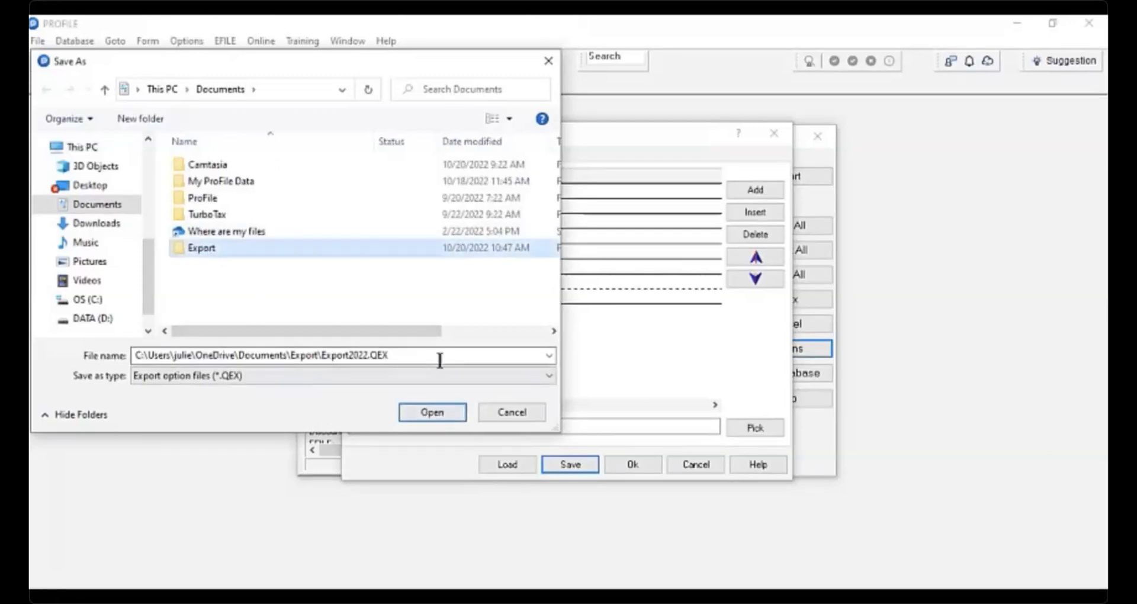
click(438, 415)
click(433, 412)
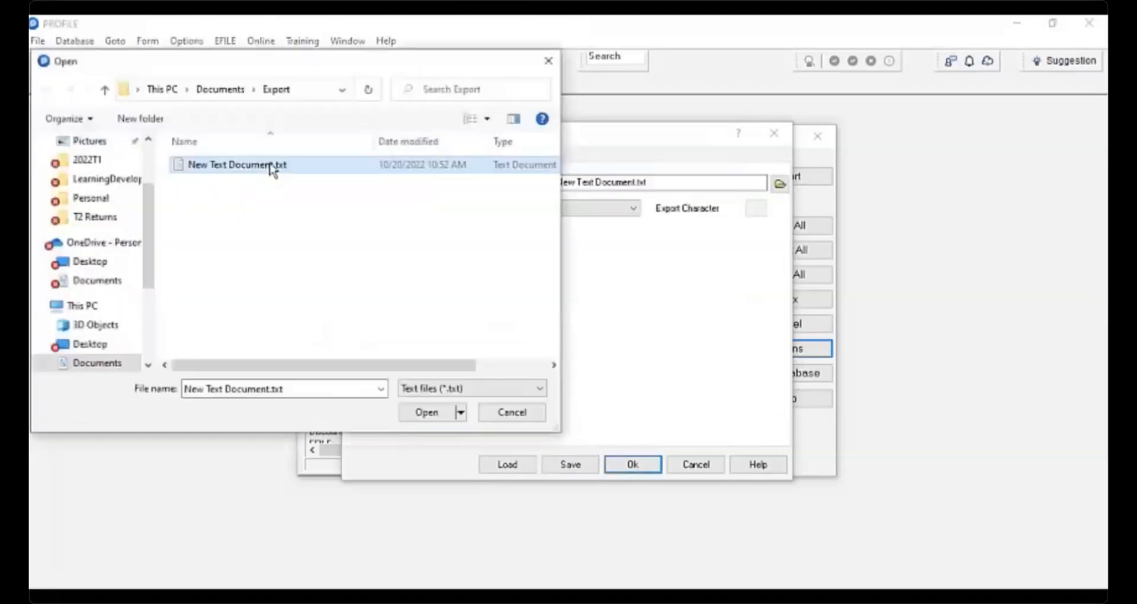
- Rename the text document in the Export folder to Export2022.txt and select the export target file
right_click(272, 169)
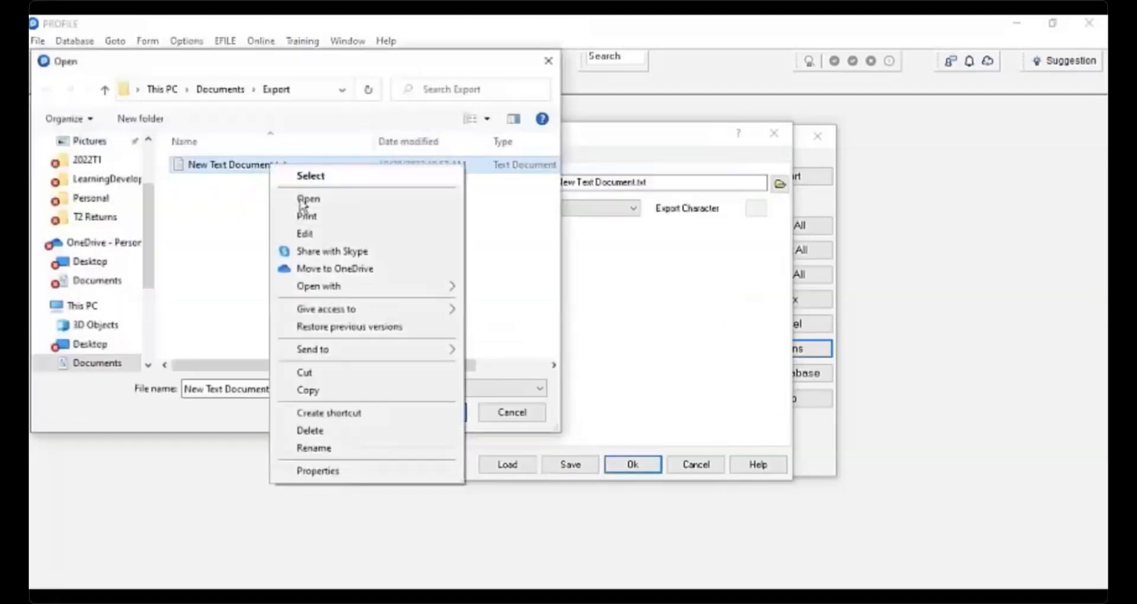
click(291, 448)
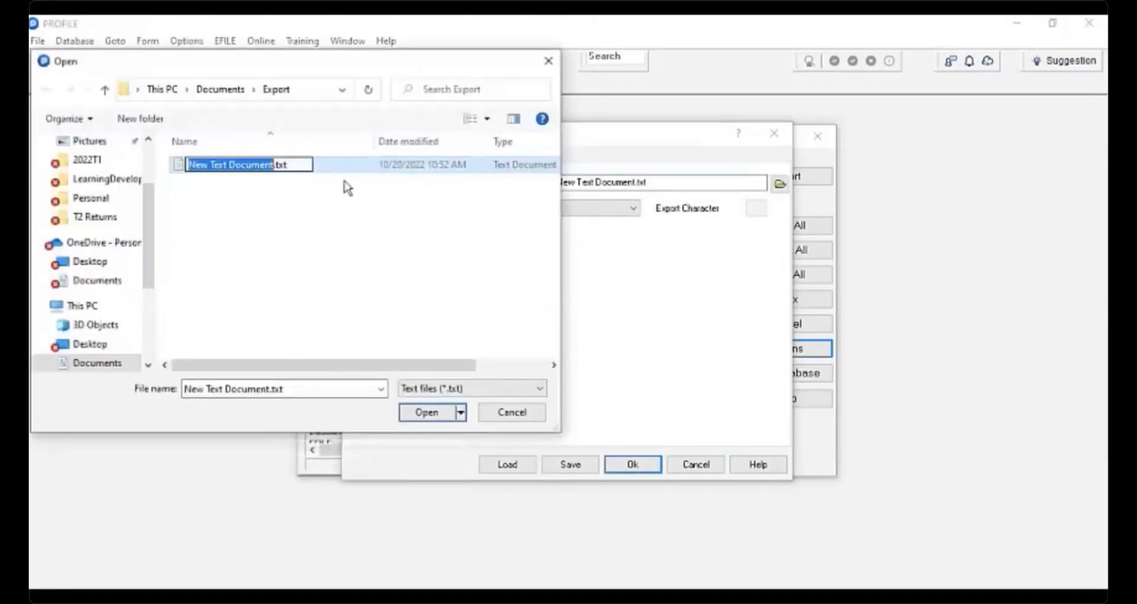
text(Export)
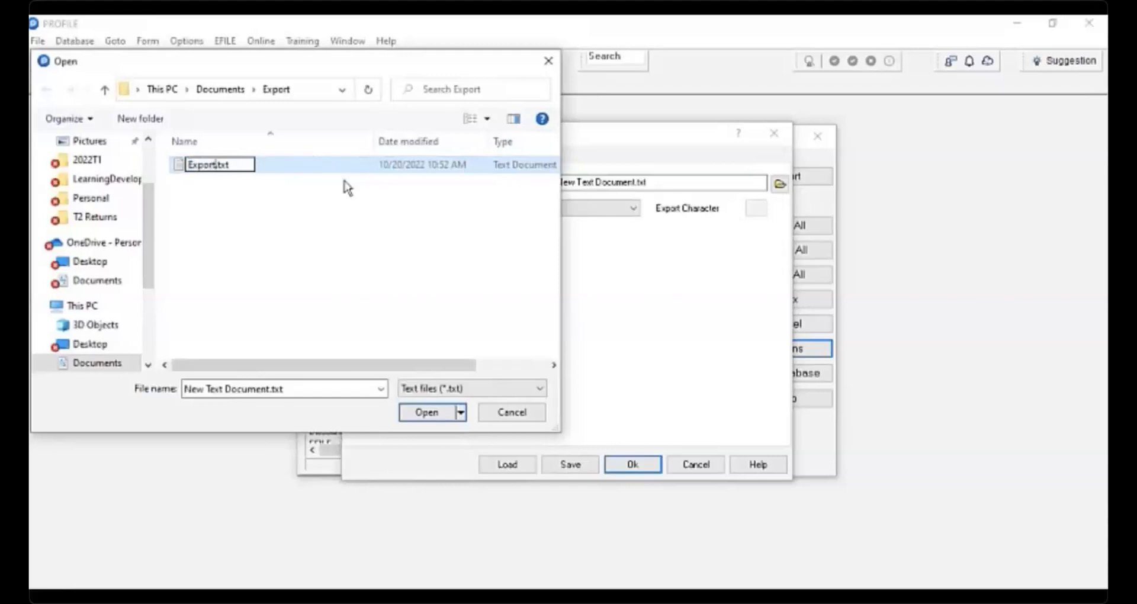
text(2022)
click(426, 408)
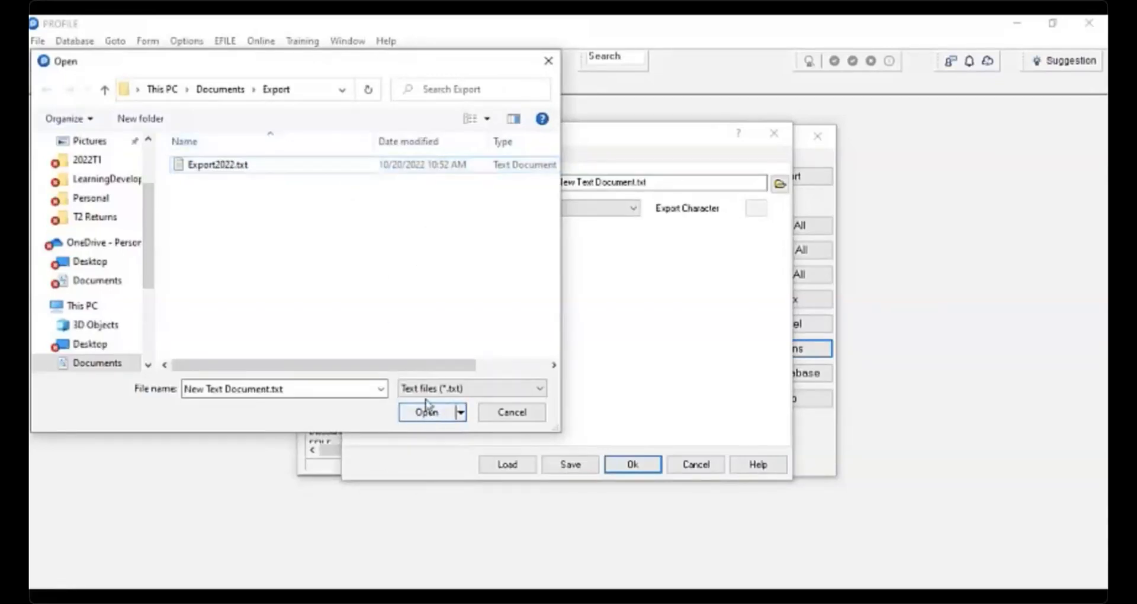
click(426, 410)
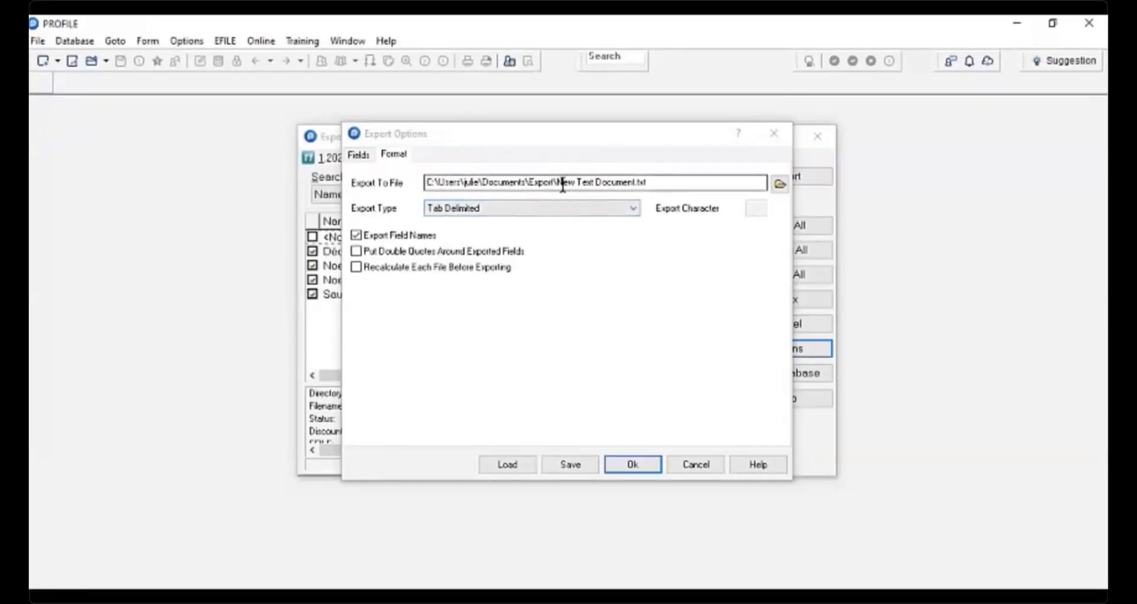
- Change the export file's extension to .xls and set the export type to Tab Delimited
click(651, 184)
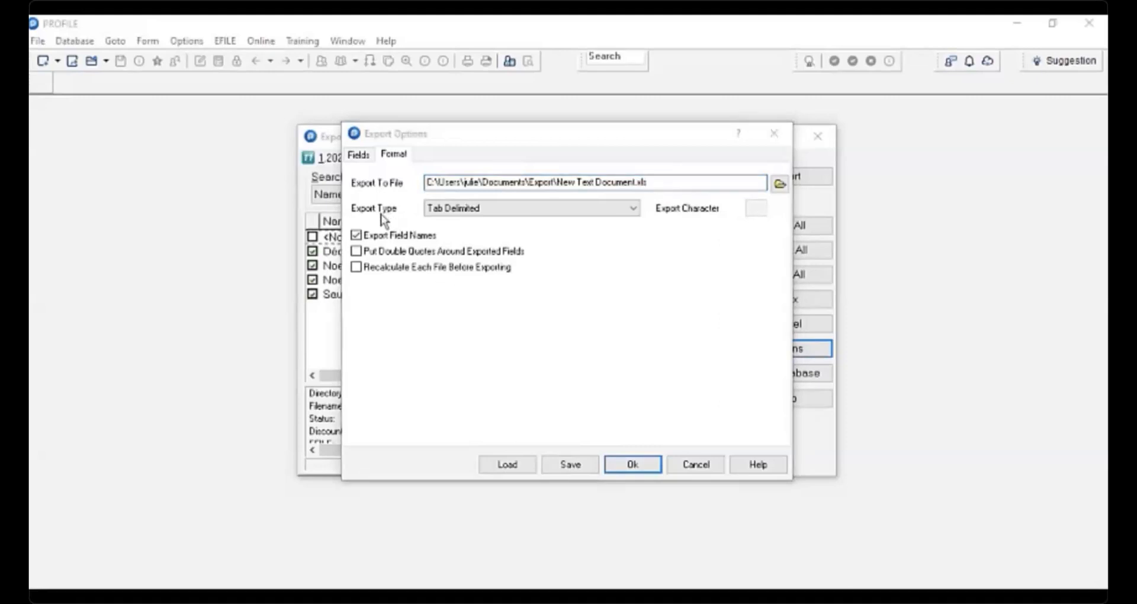
click(633, 212)
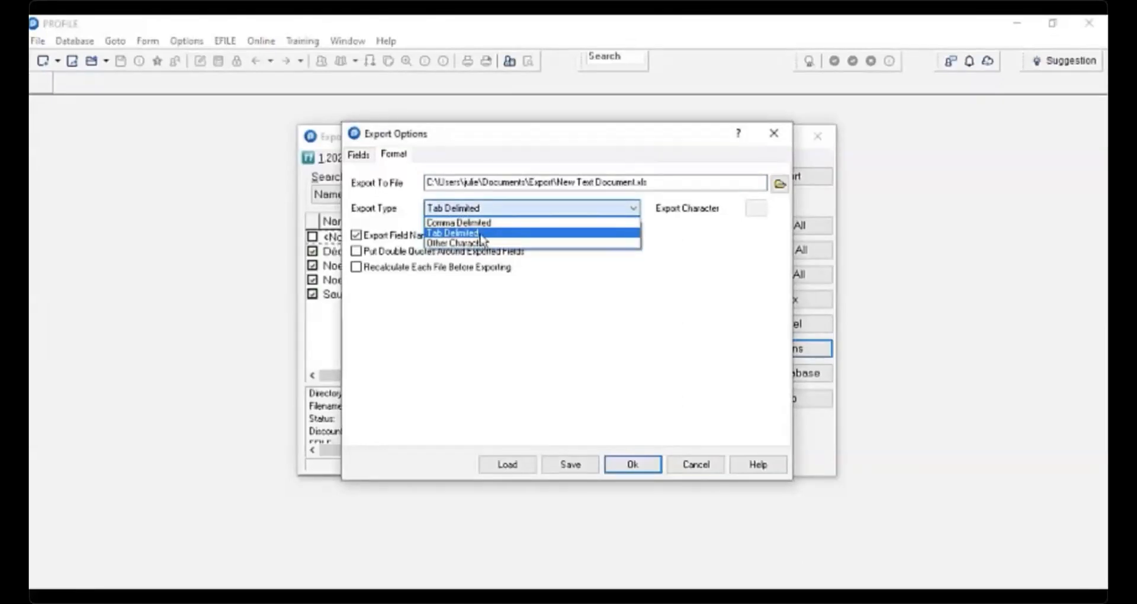
click(494, 233)
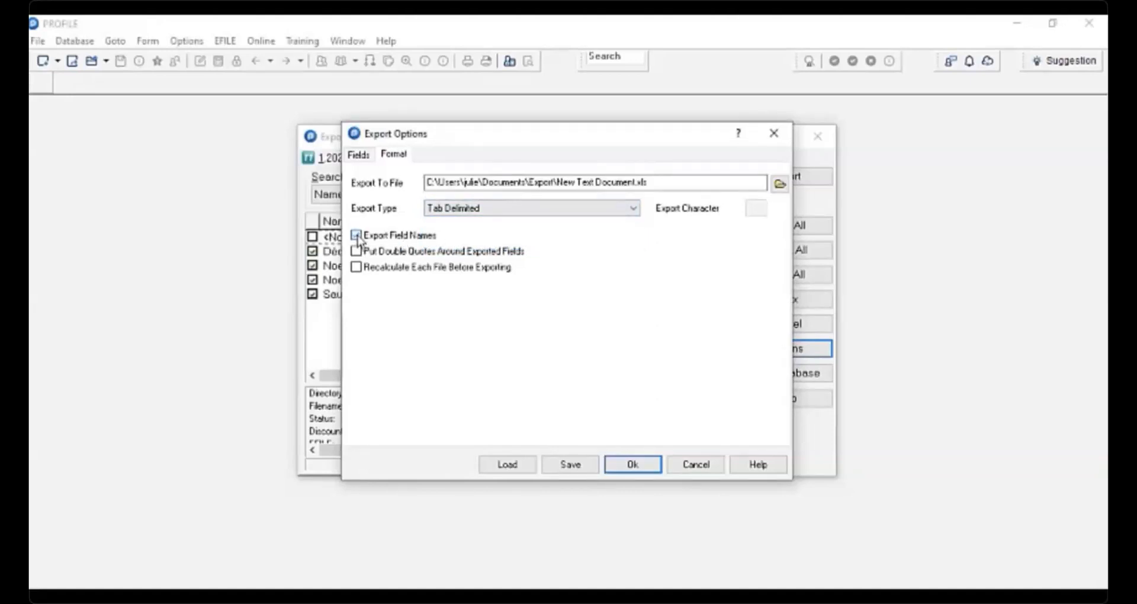
- Save the changed export options over Export2022.QEX and run the export of the ticked client files
click(641, 470)
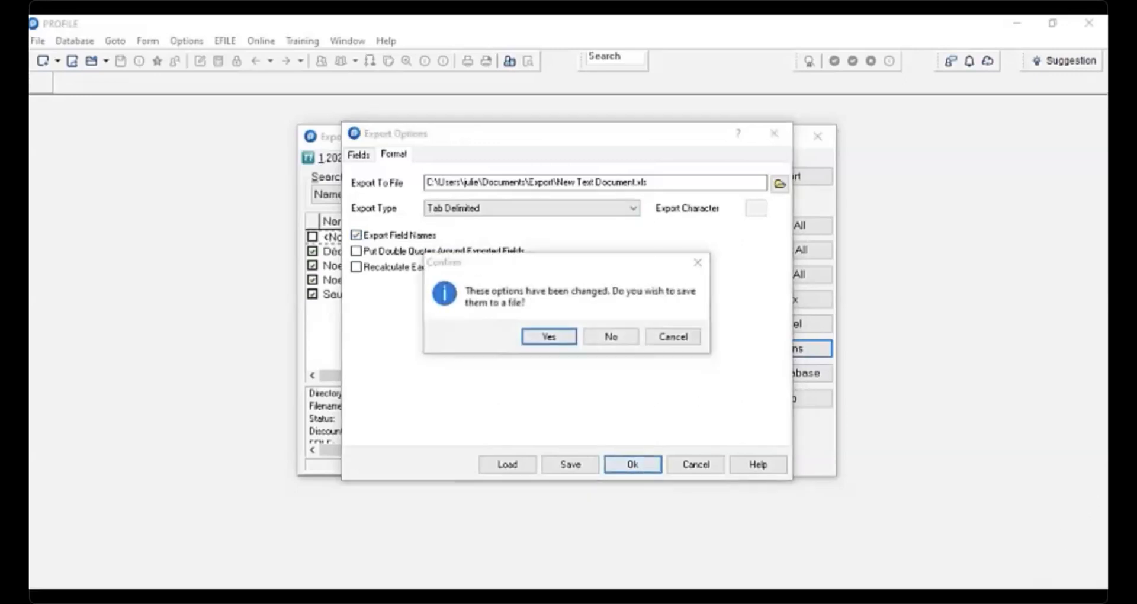
click(549, 339)
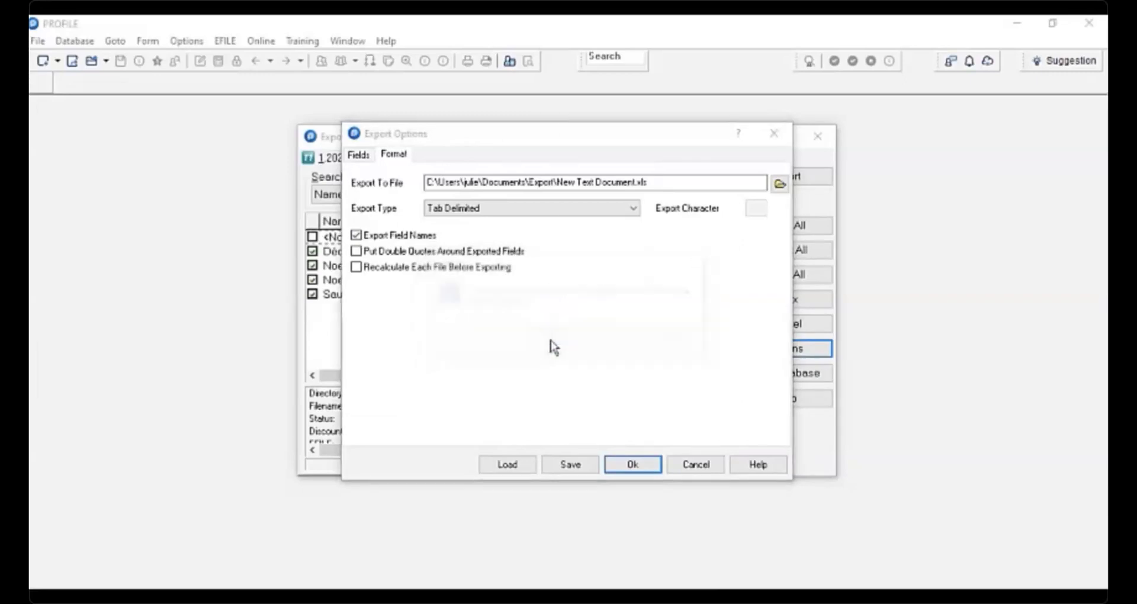
click(443, 413)
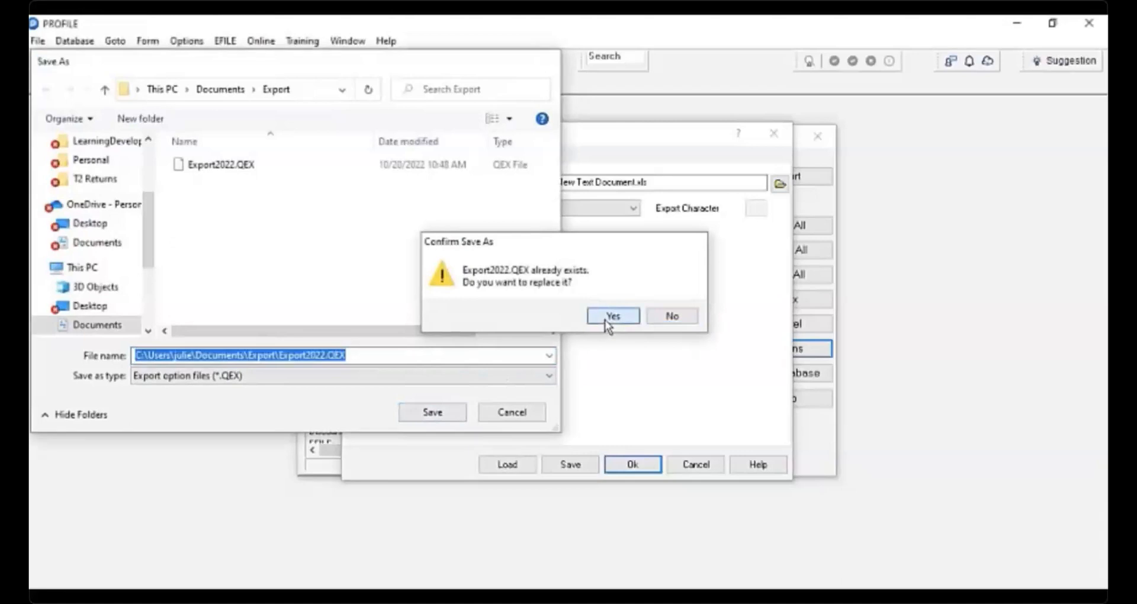
click(607, 321)
click(778, 179)
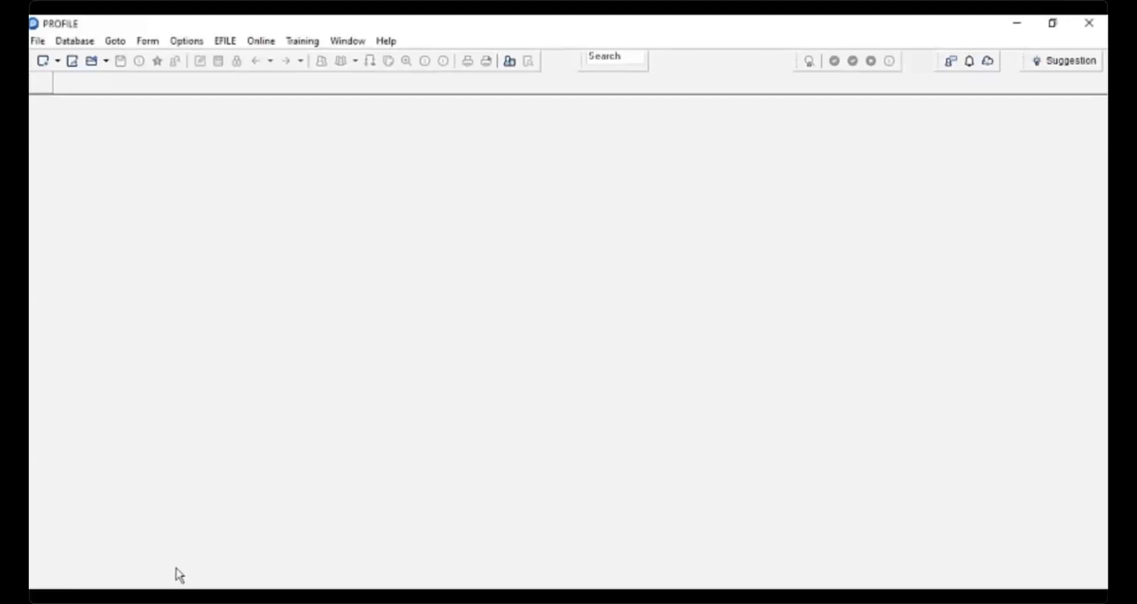
- Switch to File Explorer and open New Text Document.xls from the Export folder in Excel
key(alt+Tab)
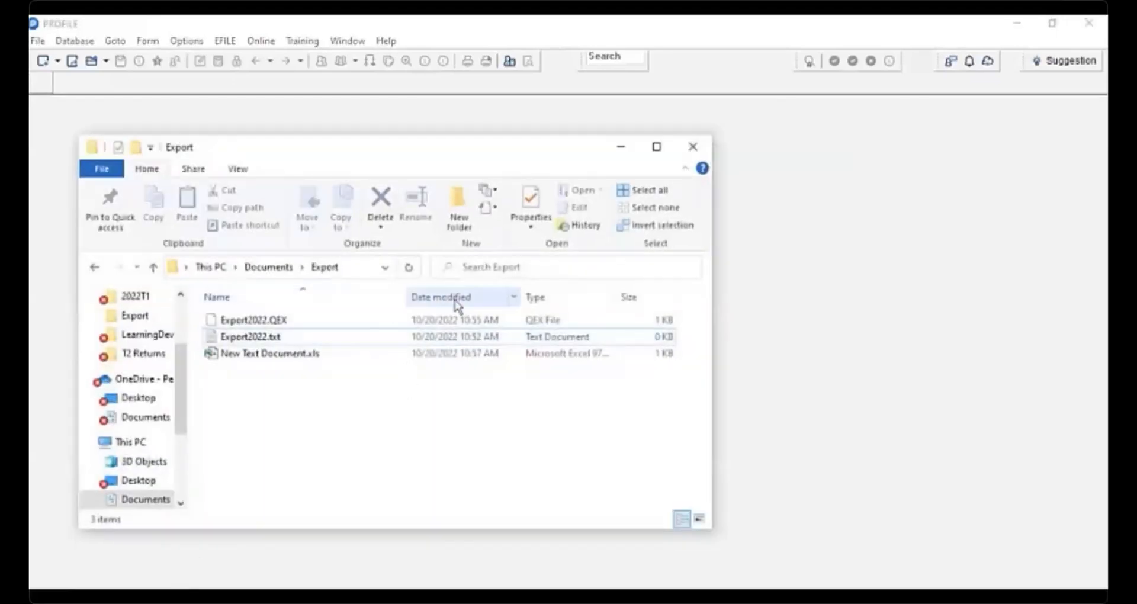
click(263, 355)
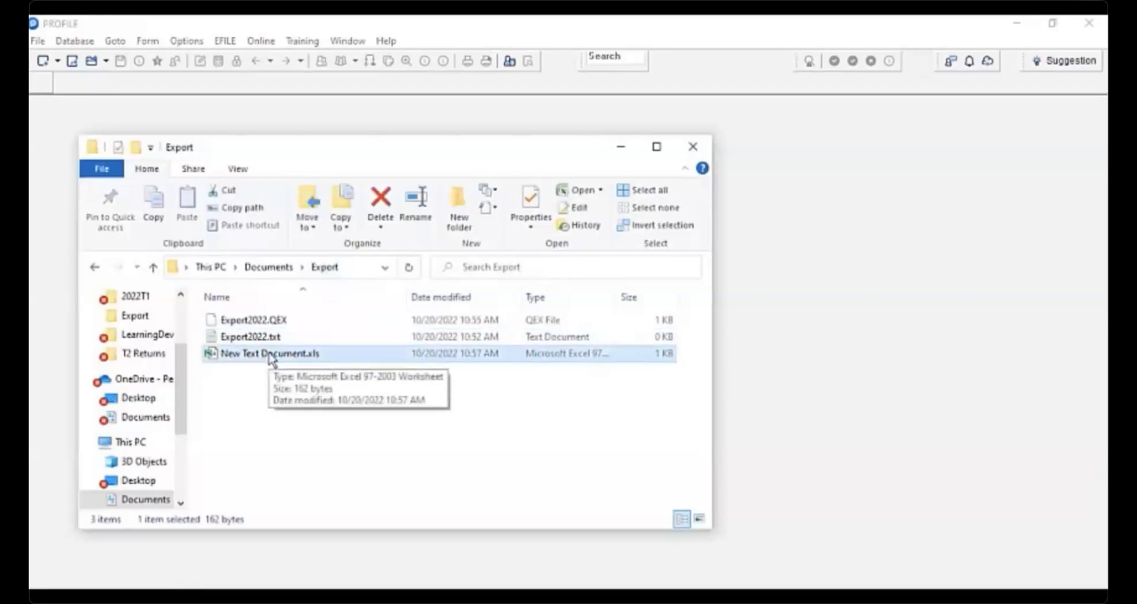
double_click(272, 354)
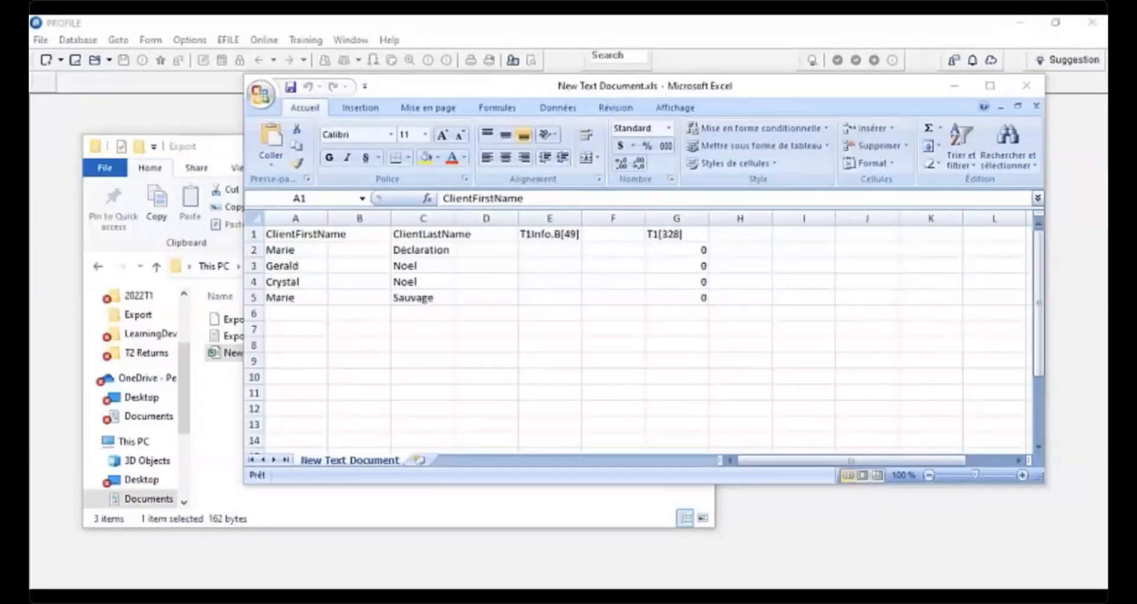
- Widen the first-name and last-name columns and apply a fill colour to cell A1
drag(327, 218, 360, 218)
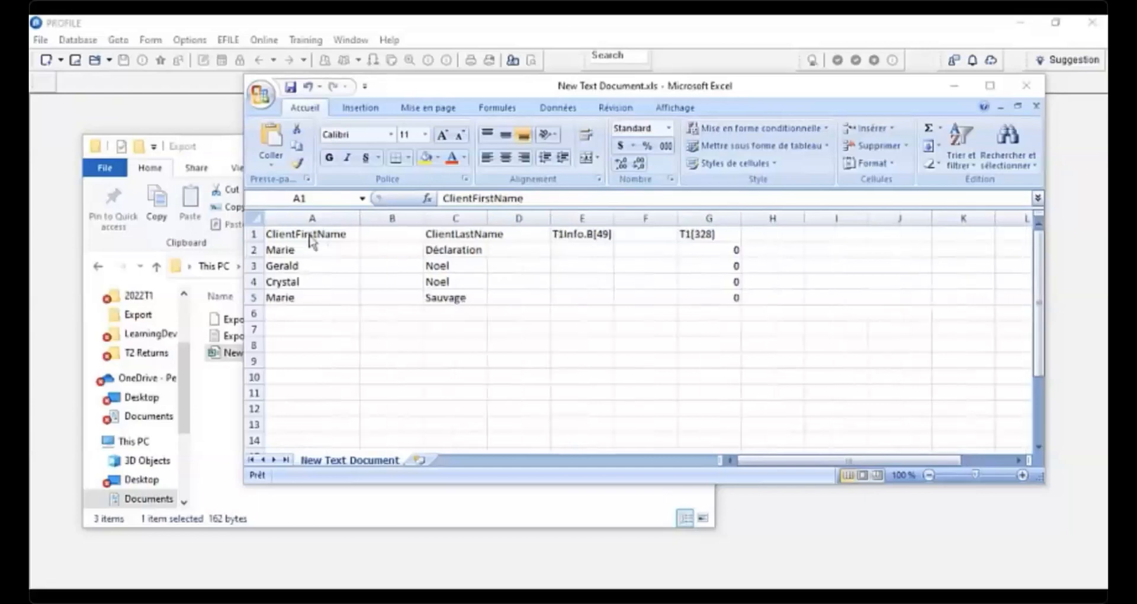
click(309, 236)
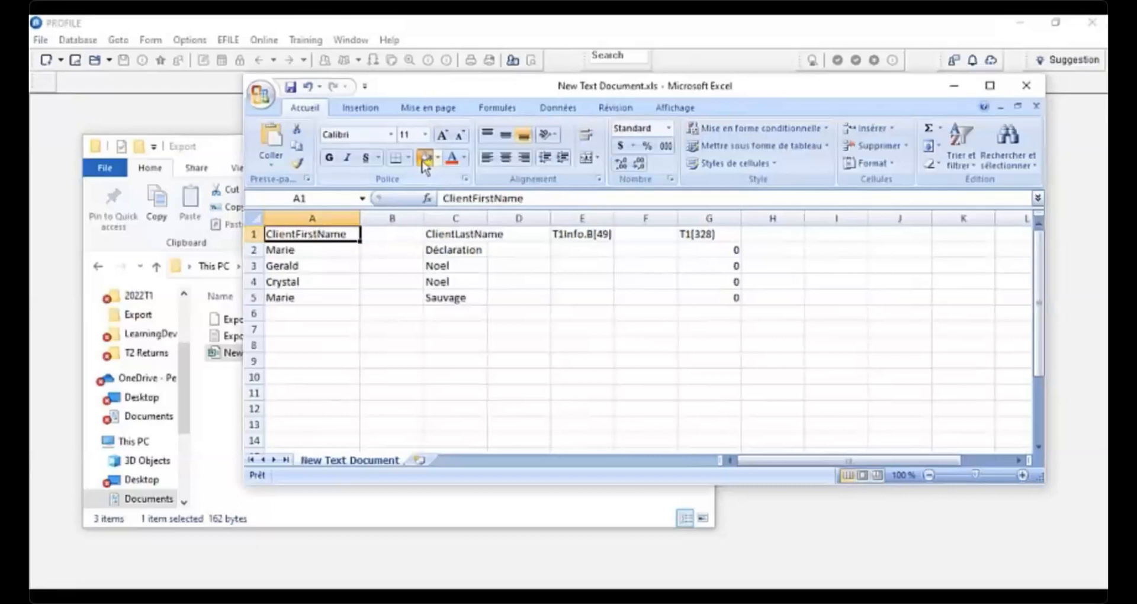
click(425, 157)
drag(488, 223, 541, 223)
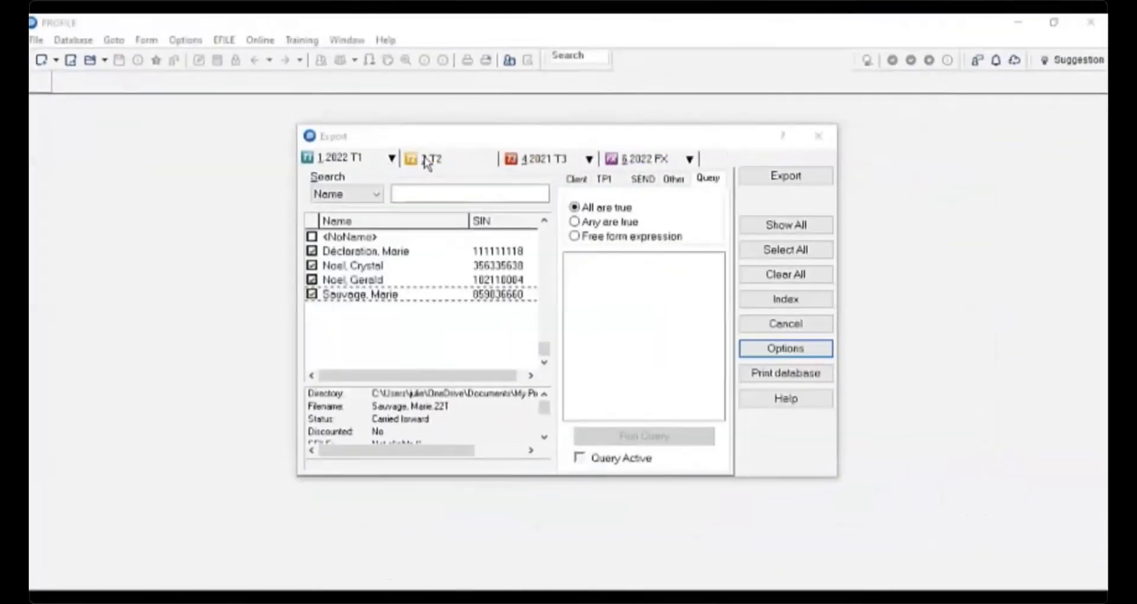
- Browse the Export dialog's T2 and 2021 T3 database lists
click(443, 163)
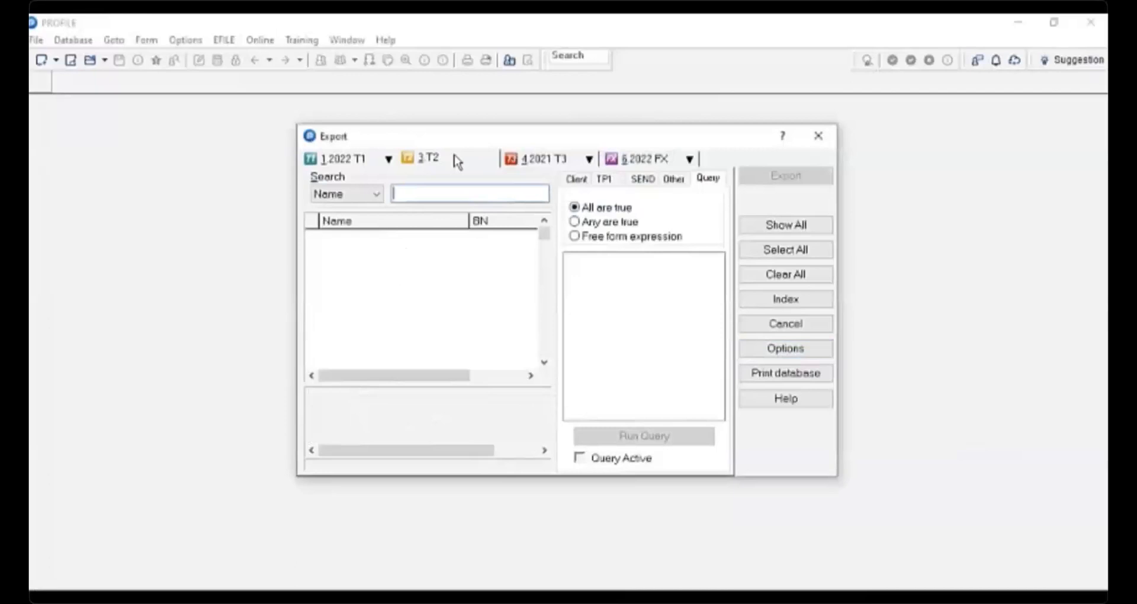
click(536, 159)
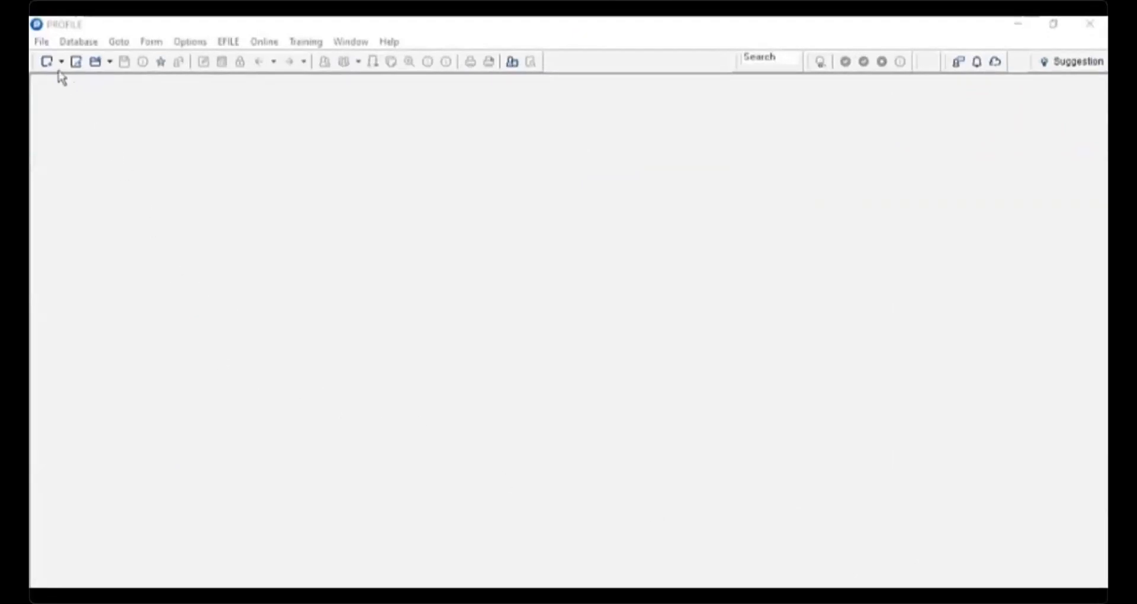
- Open Print Mailing Labels and tick six client files in the 2022 T1 list
click(42, 43)
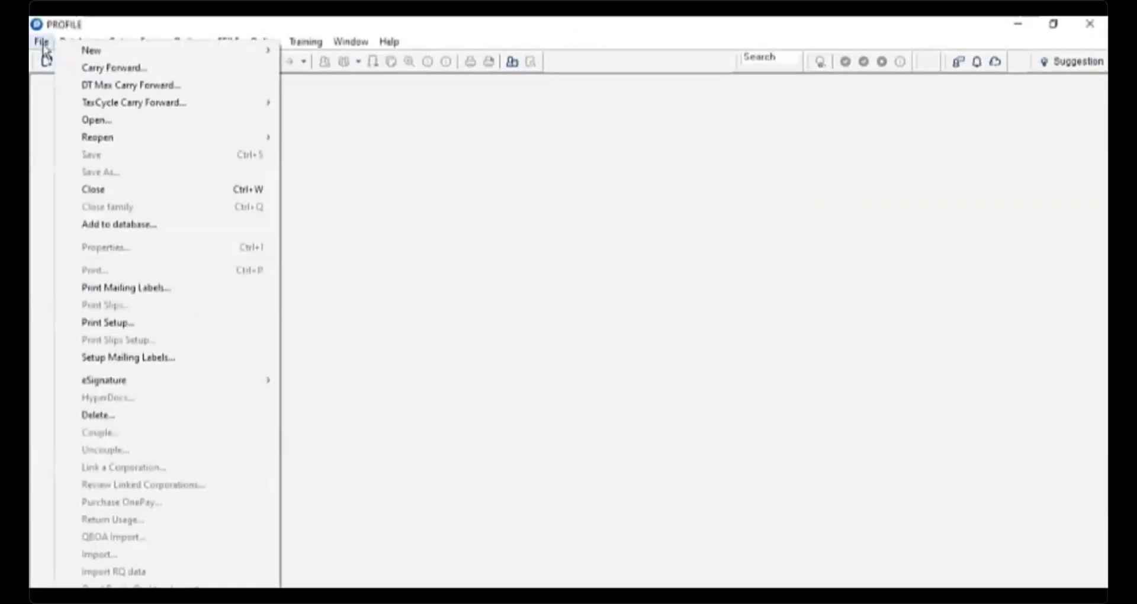
click(141, 289)
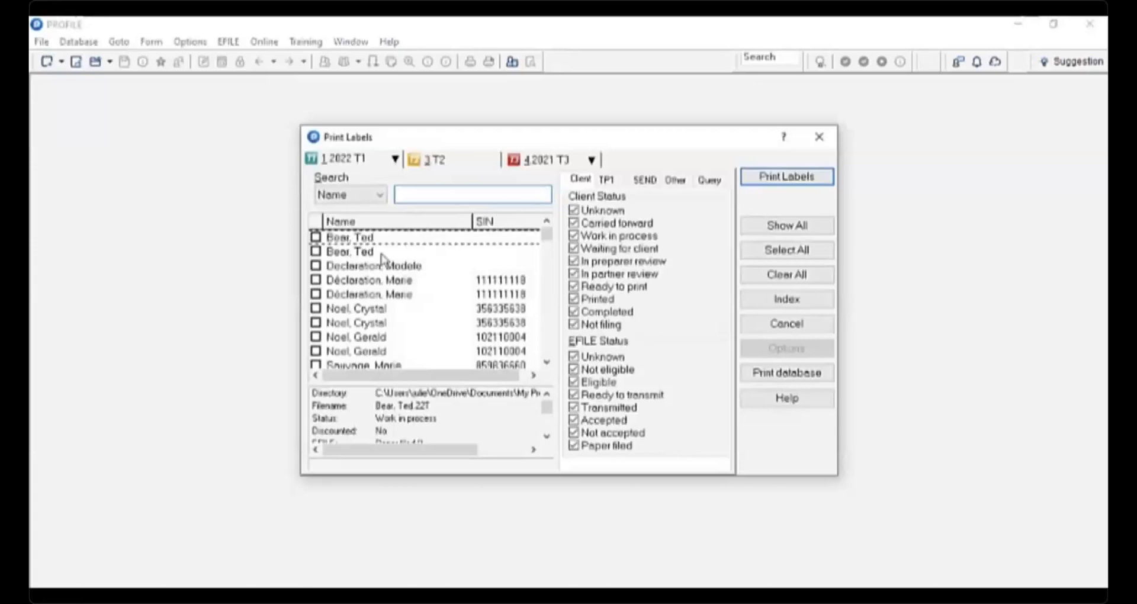
click(316, 251)
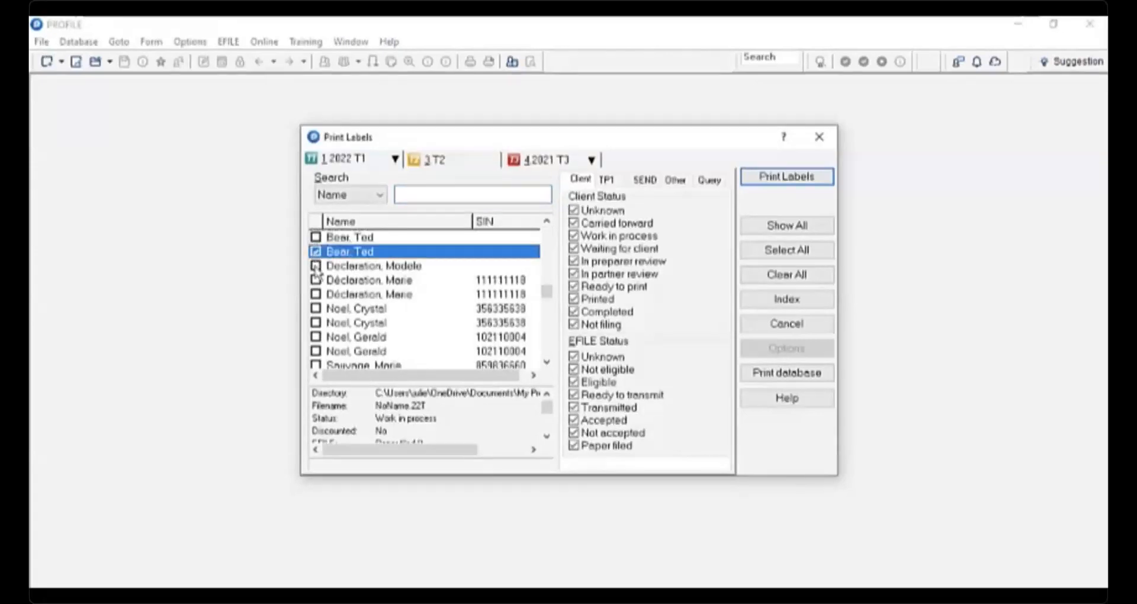
click(315, 265)
click(316, 280)
click(316, 293)
click(316, 308)
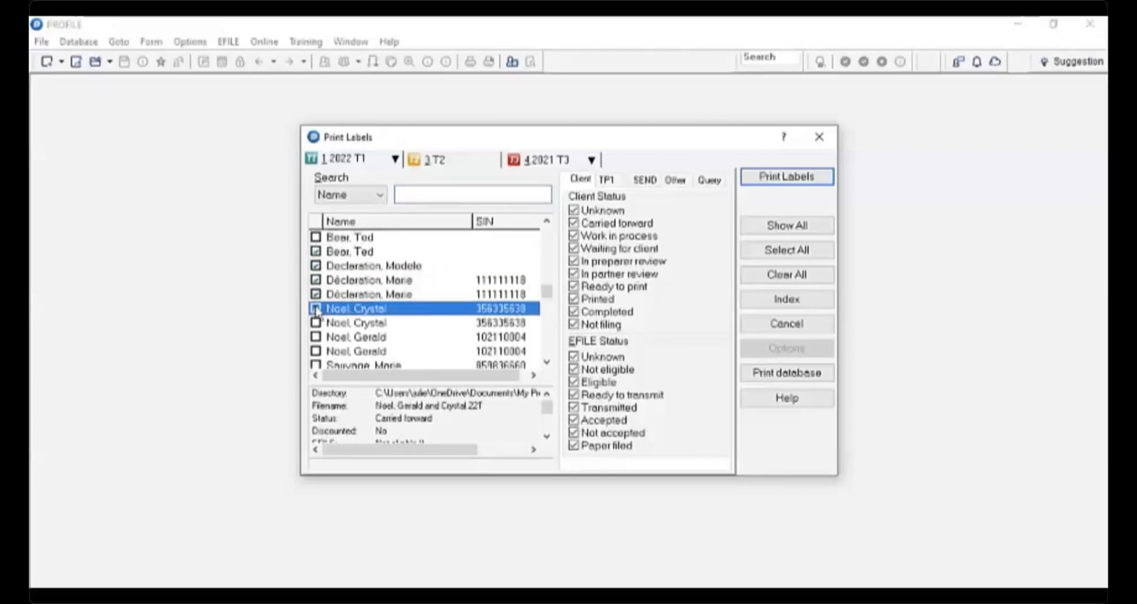
click(315, 322)
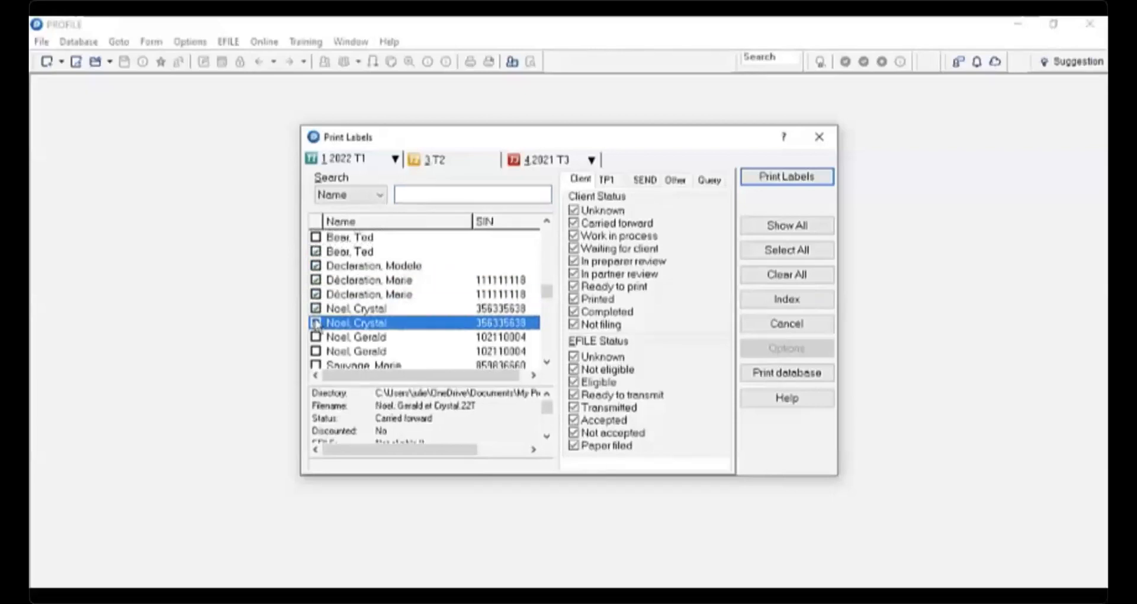
- Print the labels and save the output as a PDF named Mailing labels in Documents
click(804, 181)
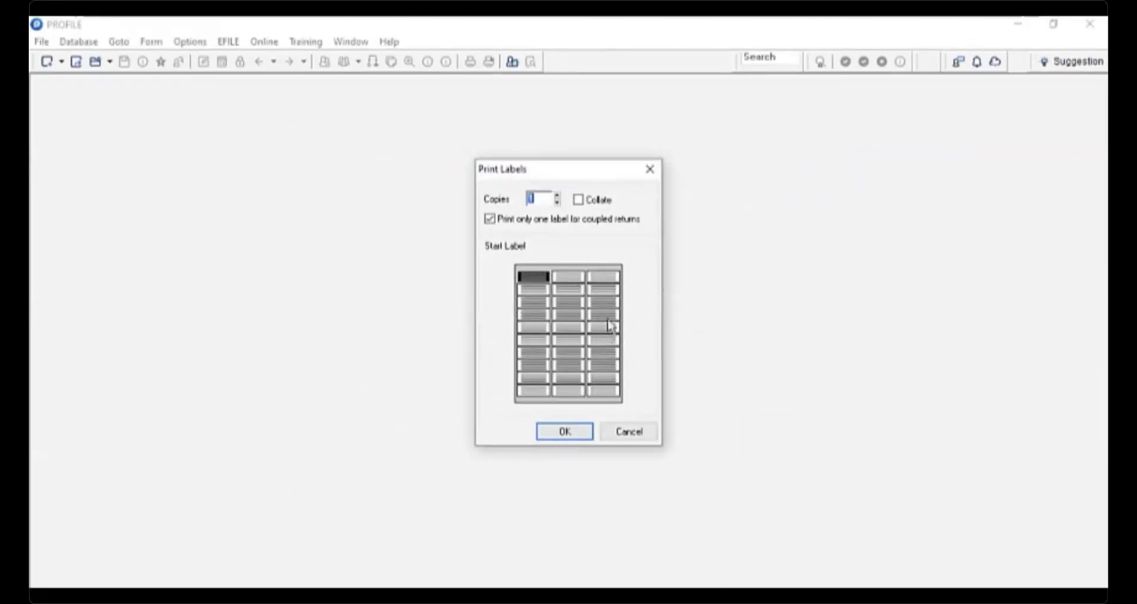
click(576, 434)
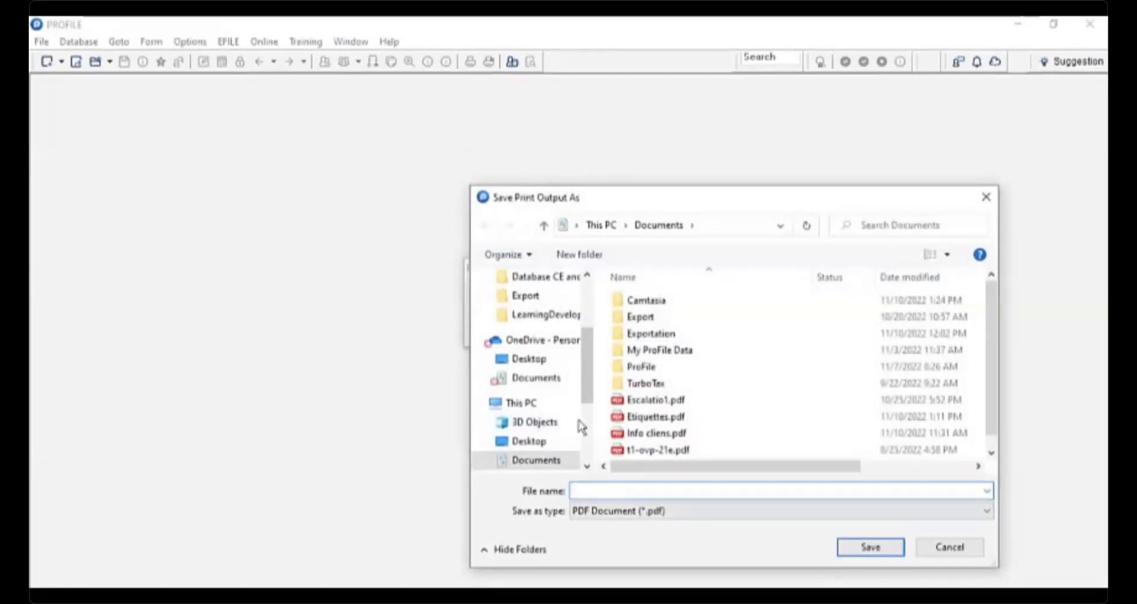
drag(589, 356, 583, 285)
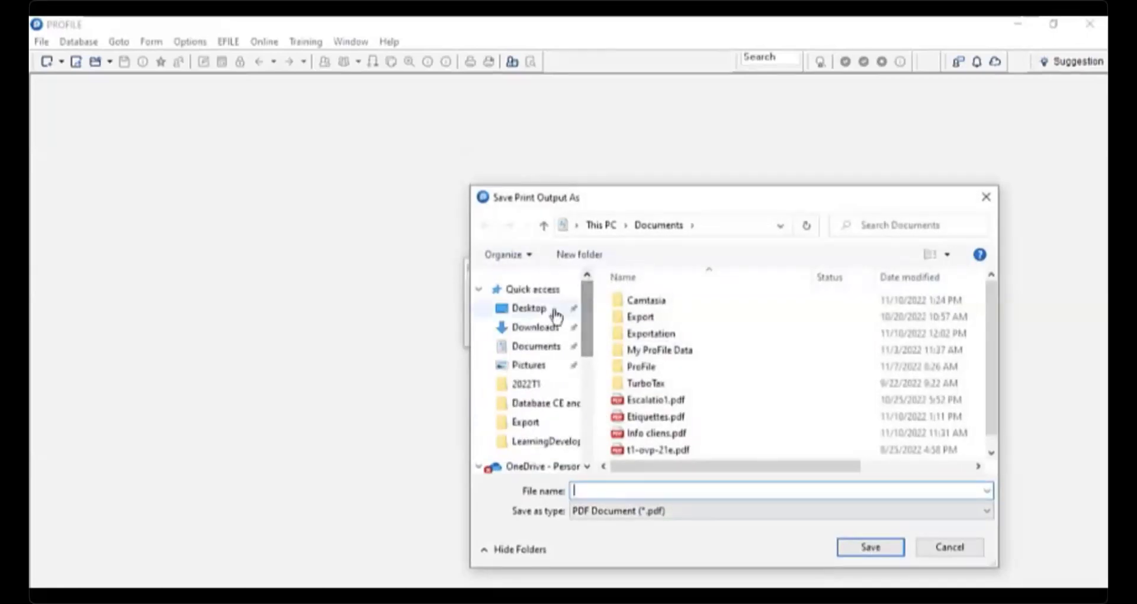
click(529, 346)
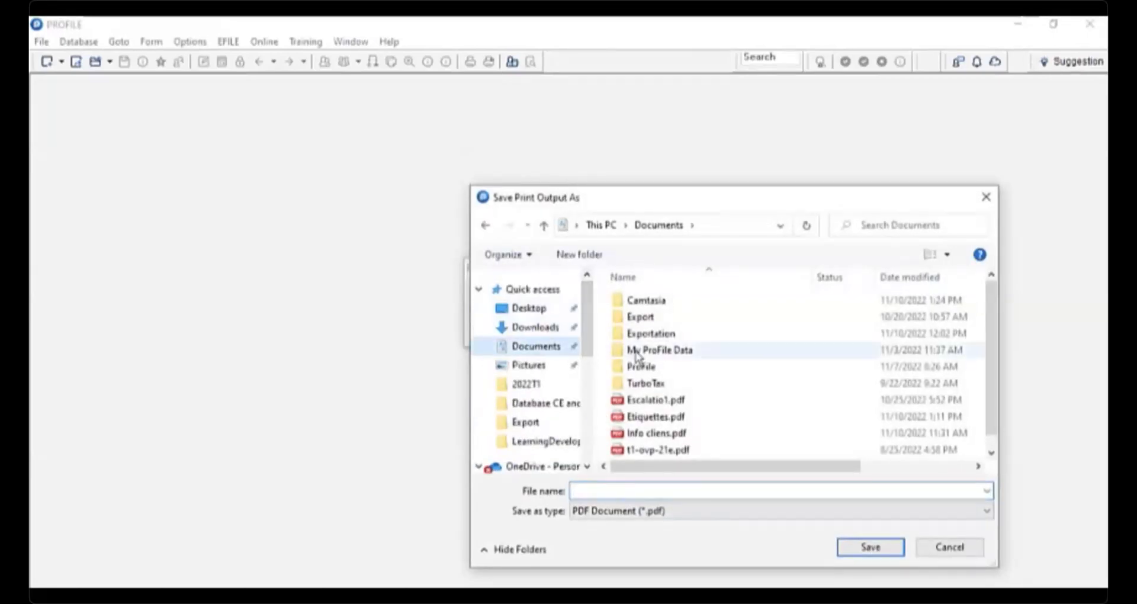
click(631, 490)
text(Mailing l)
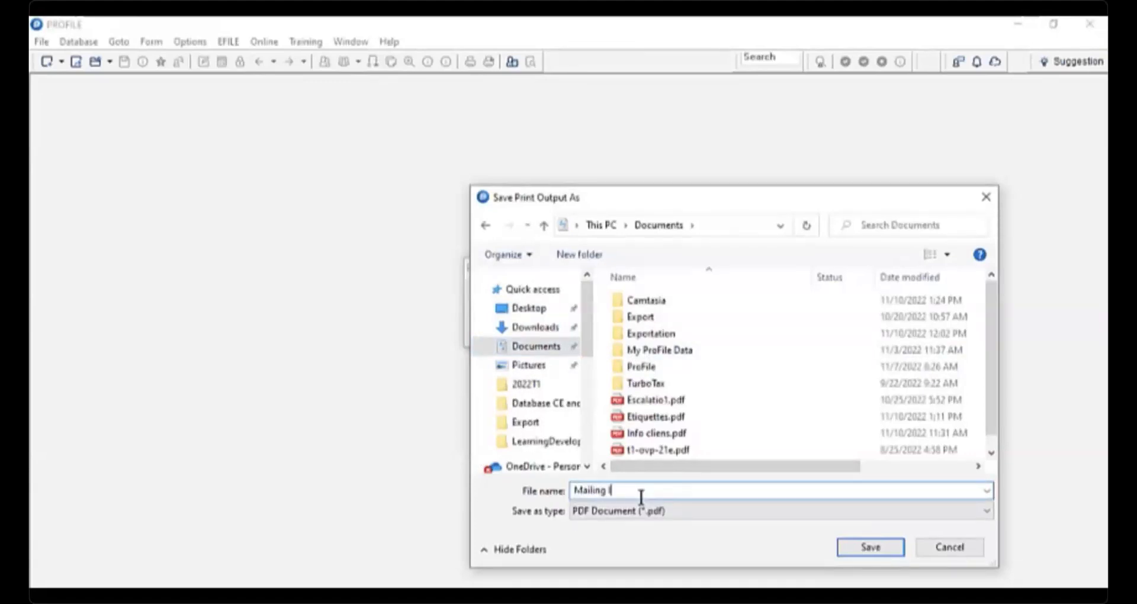
text(abels)
click(891, 545)
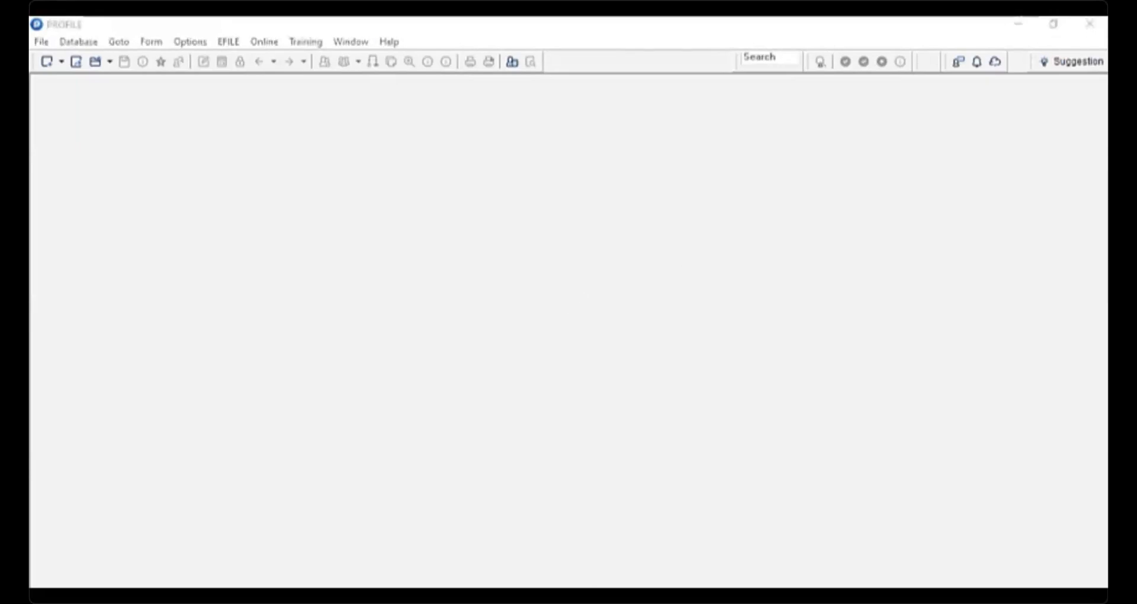
- Open Mailing labels.pdf from the Documents folder
click(142, 596)
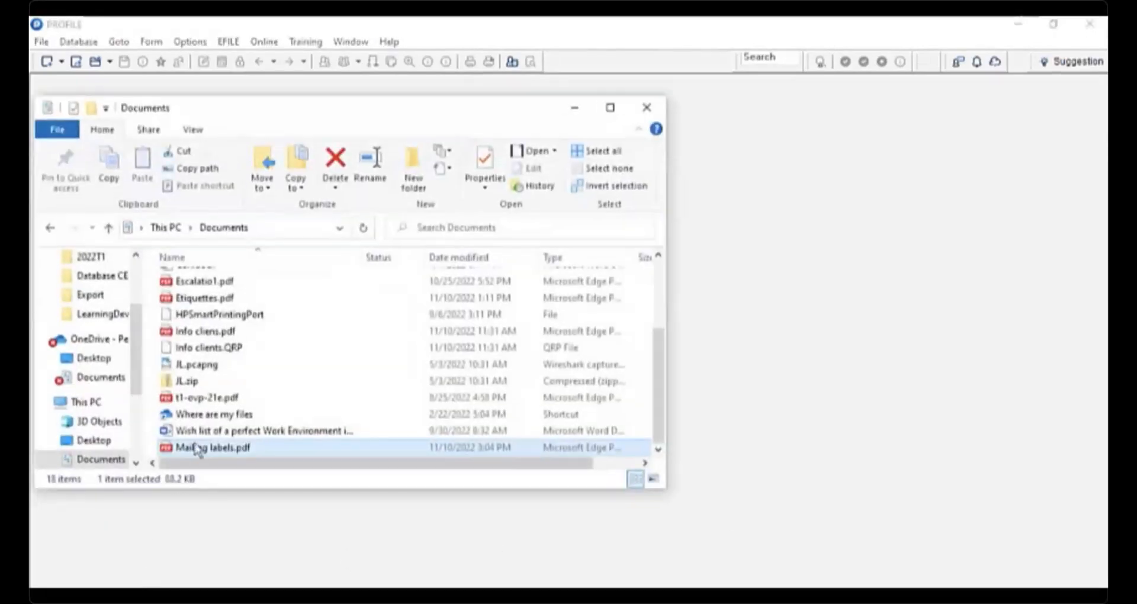
double_click(201, 449)
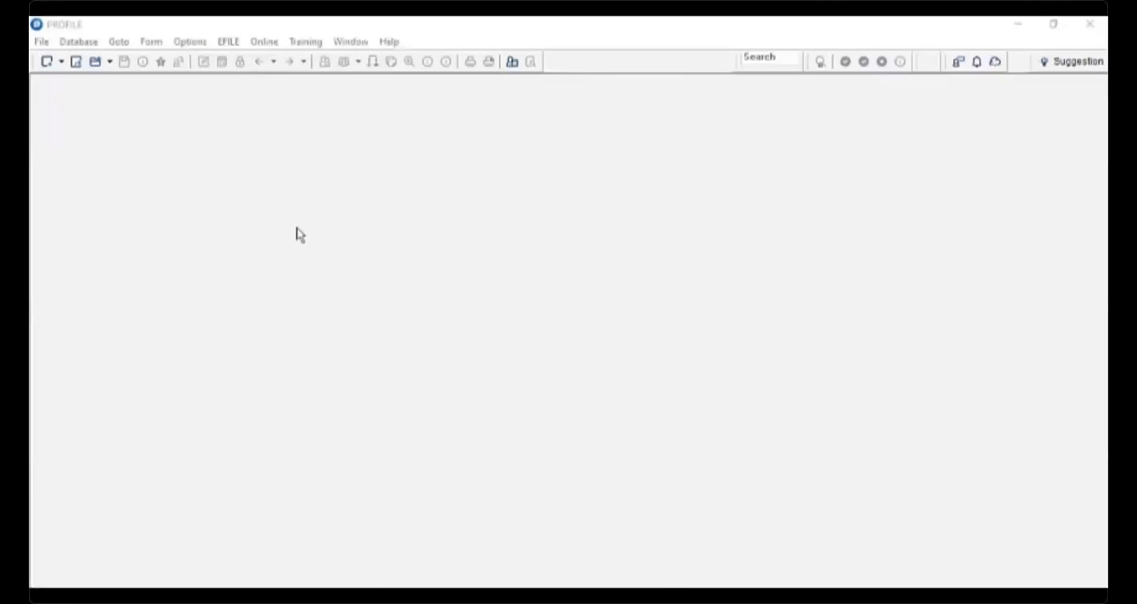
- Open the Build T1 EFILE Online Batch dialog
click(231, 44)
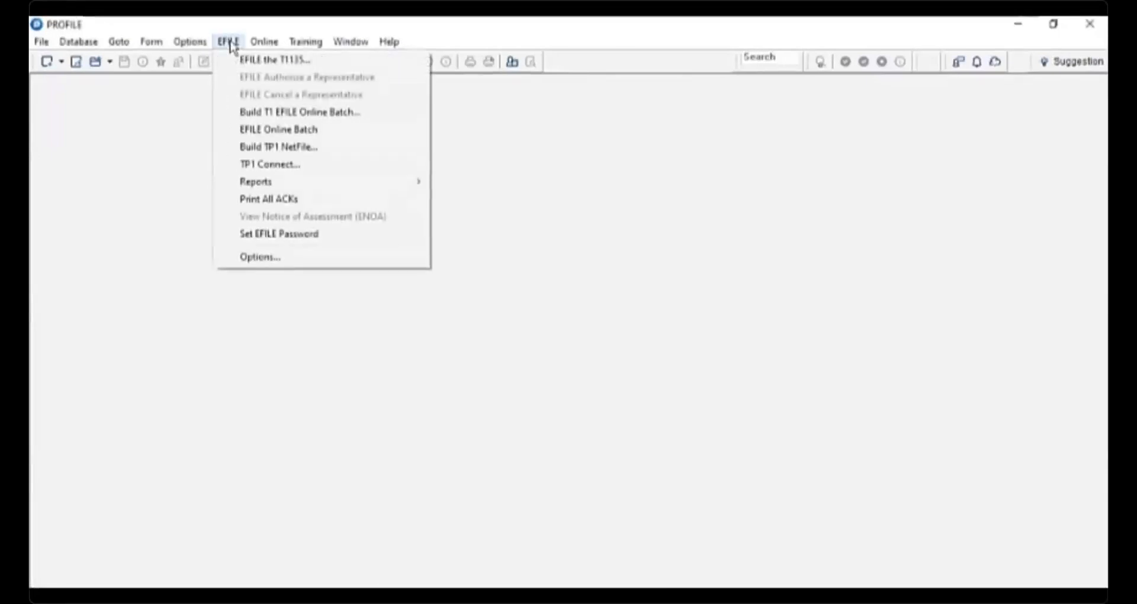
click(276, 118)
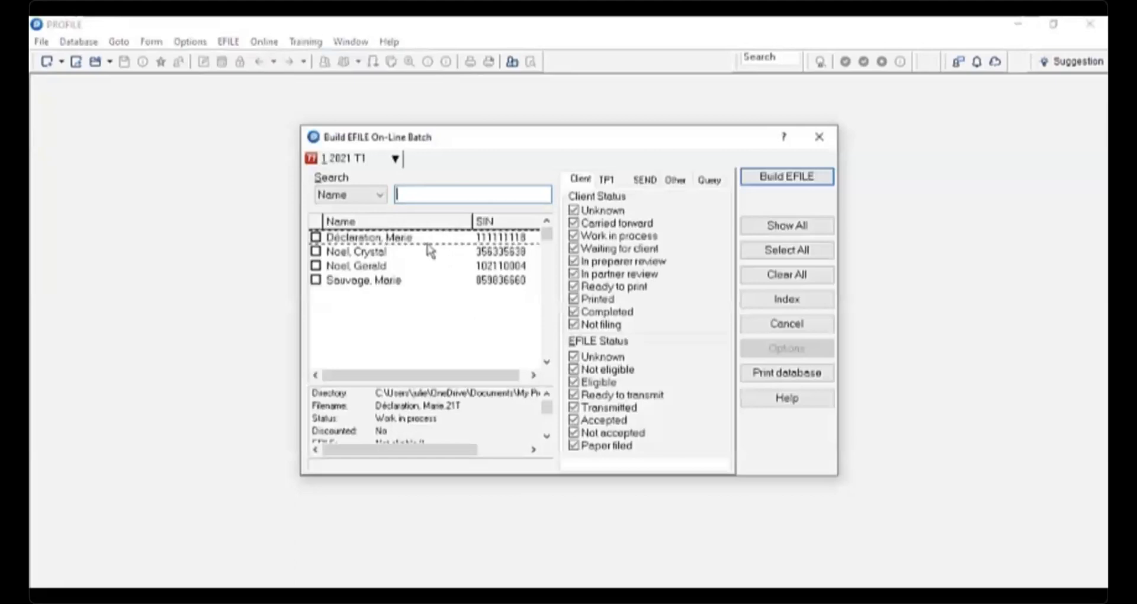
- Tick the four 2021 T1 client files in the batch list and build the EFILE batch
click(336, 239)
click(315, 253)
click(315, 239)
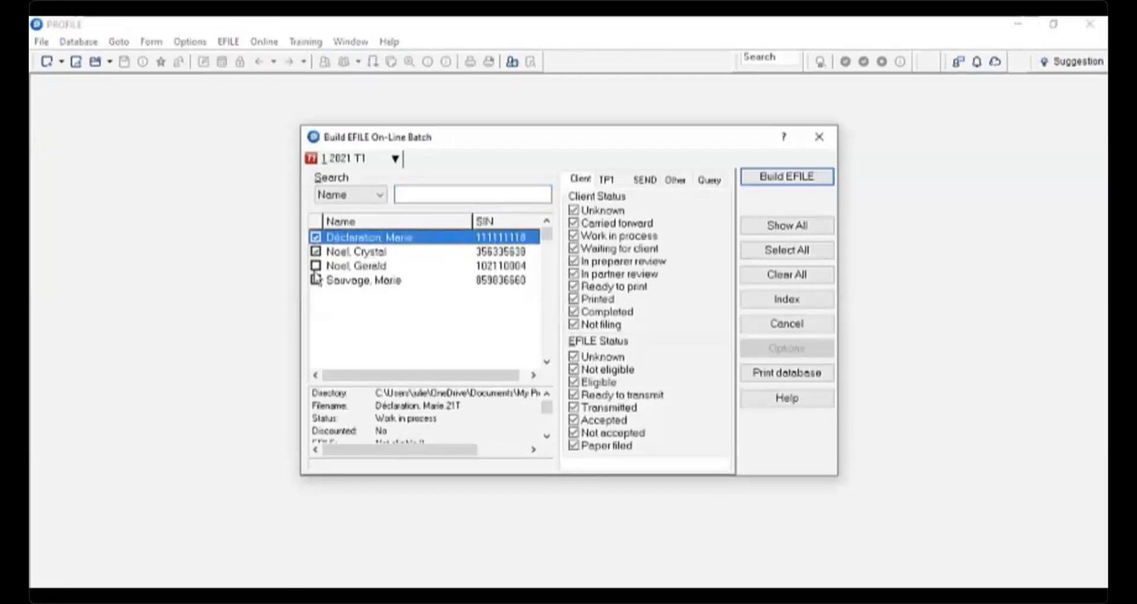
click(316, 265)
click(316, 280)
click(787, 178)
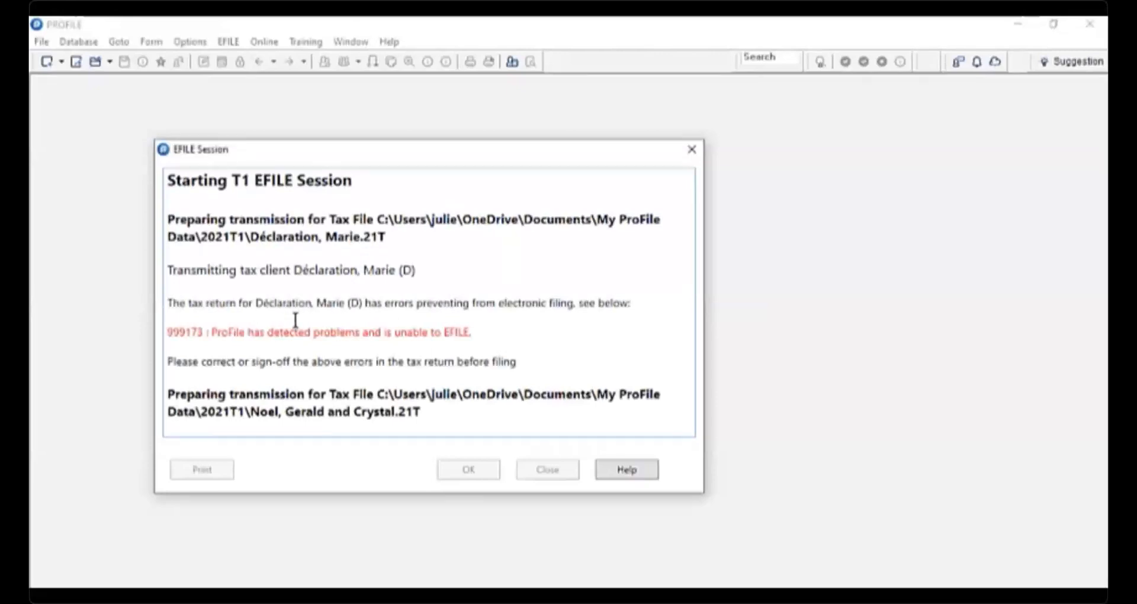
scroll(225, 294, up, 15)
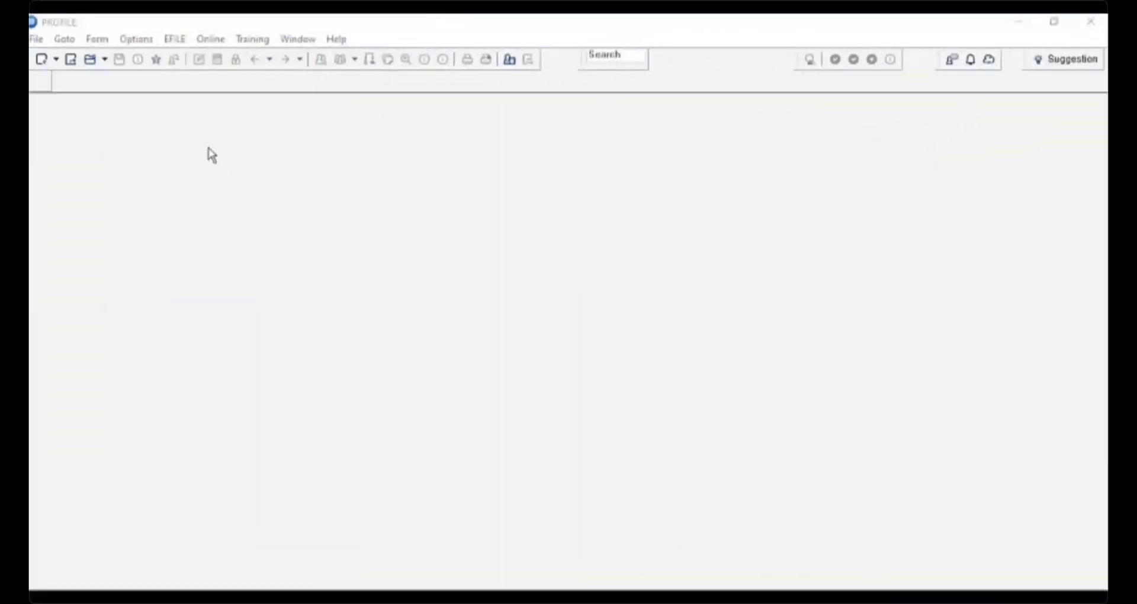
- Open the database options, switch to Use Client Explorer and launch the Setup Wizard
click(135, 41)
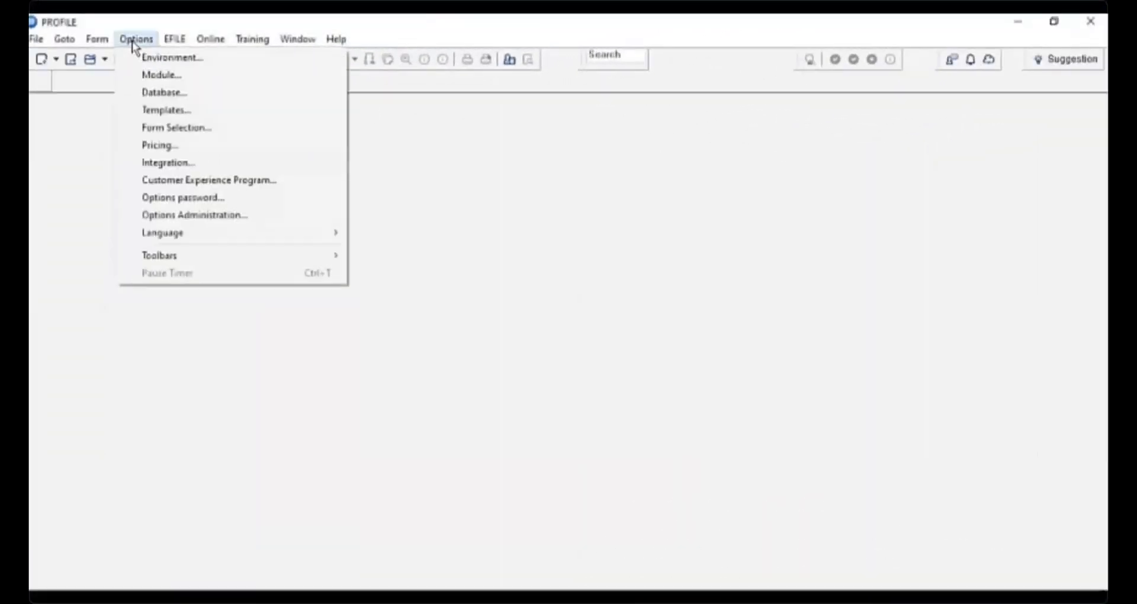
click(158, 94)
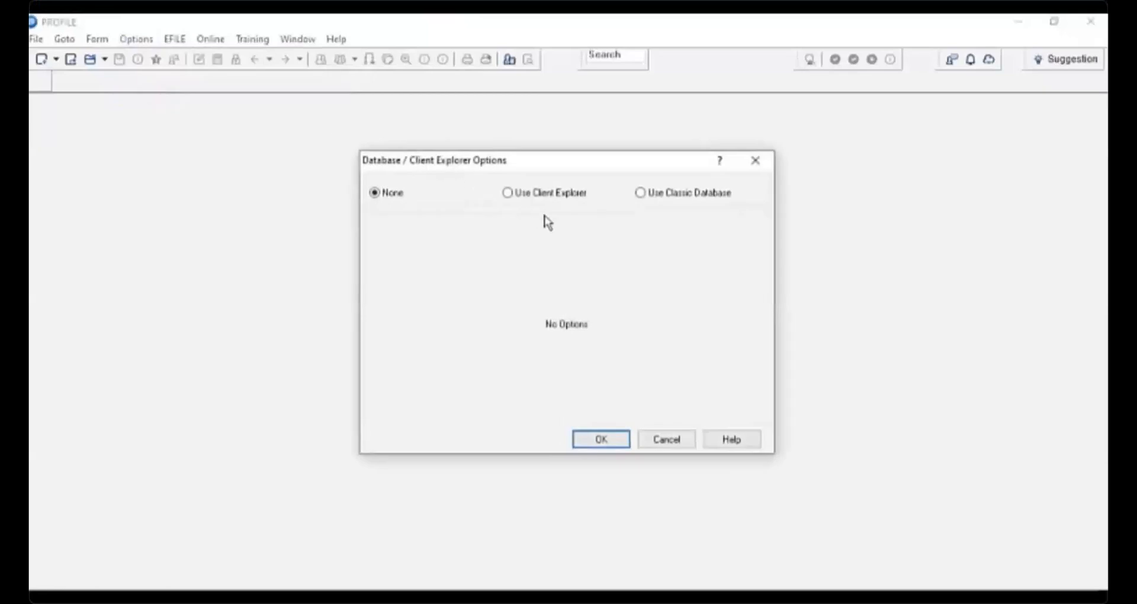
click(507, 193)
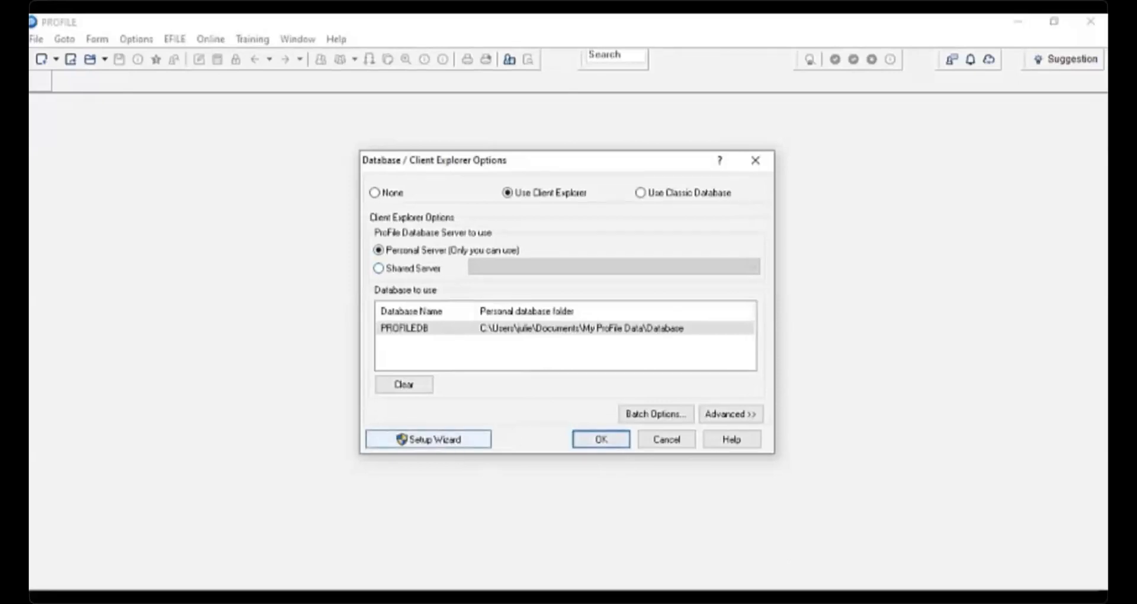
click(428, 438)
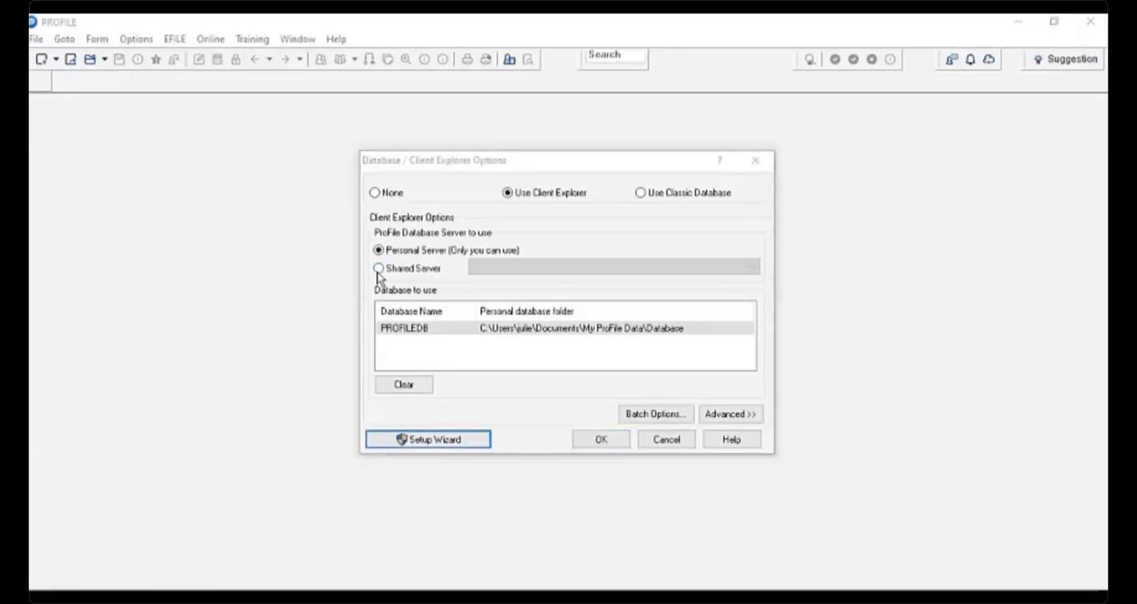
click(378, 269)
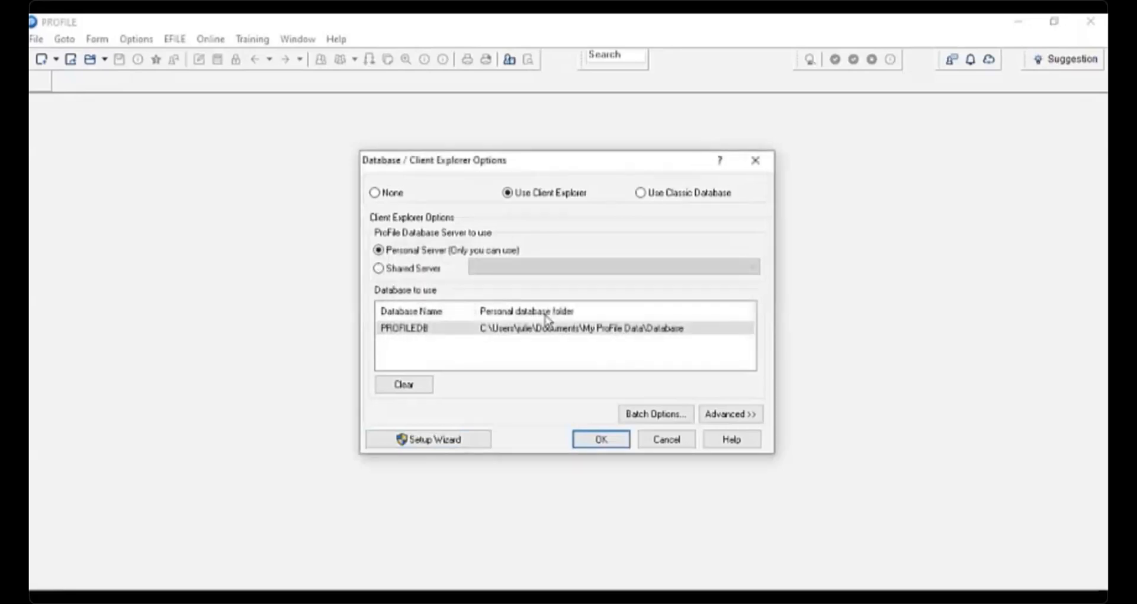
click(480, 445)
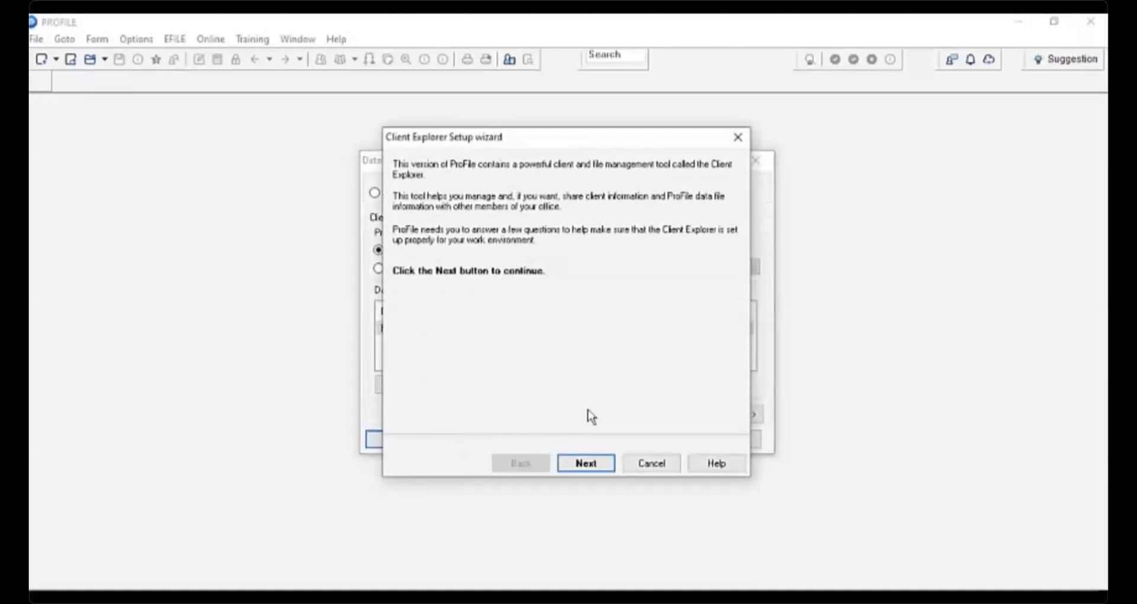
- Try to set up Client Explorer as a Shared Database Server named PROFILESRV, then close the database options
click(586, 464)
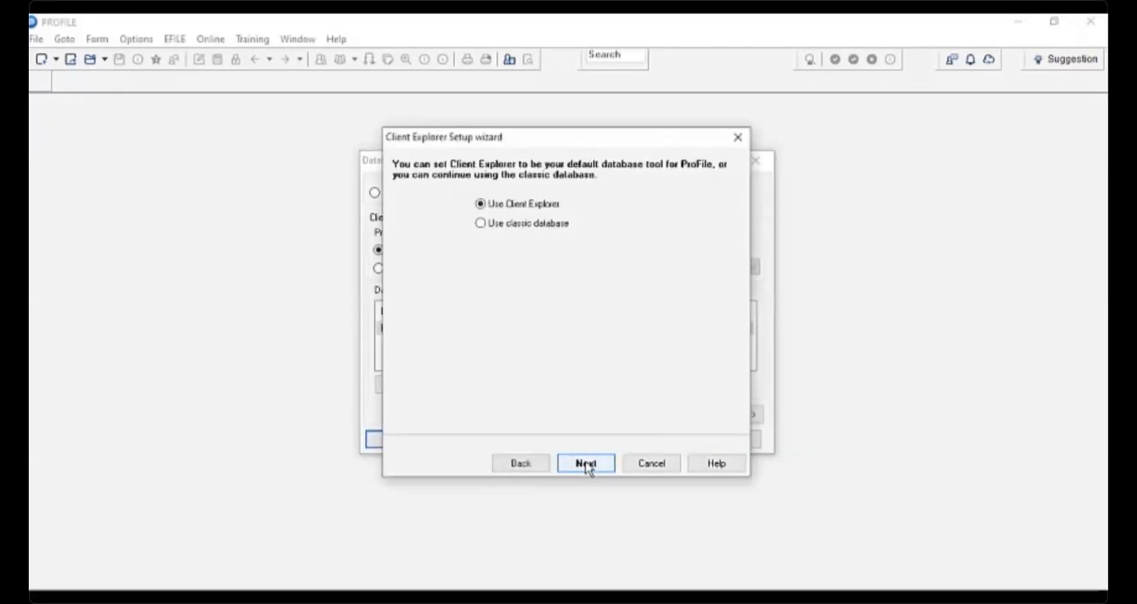
click(590, 471)
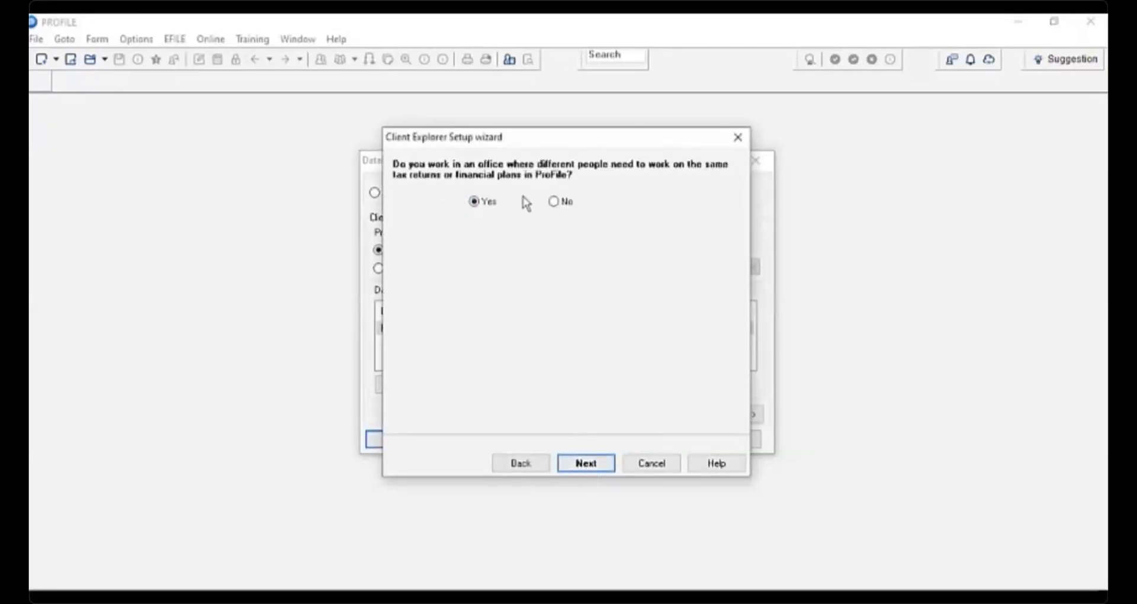
click(586, 465)
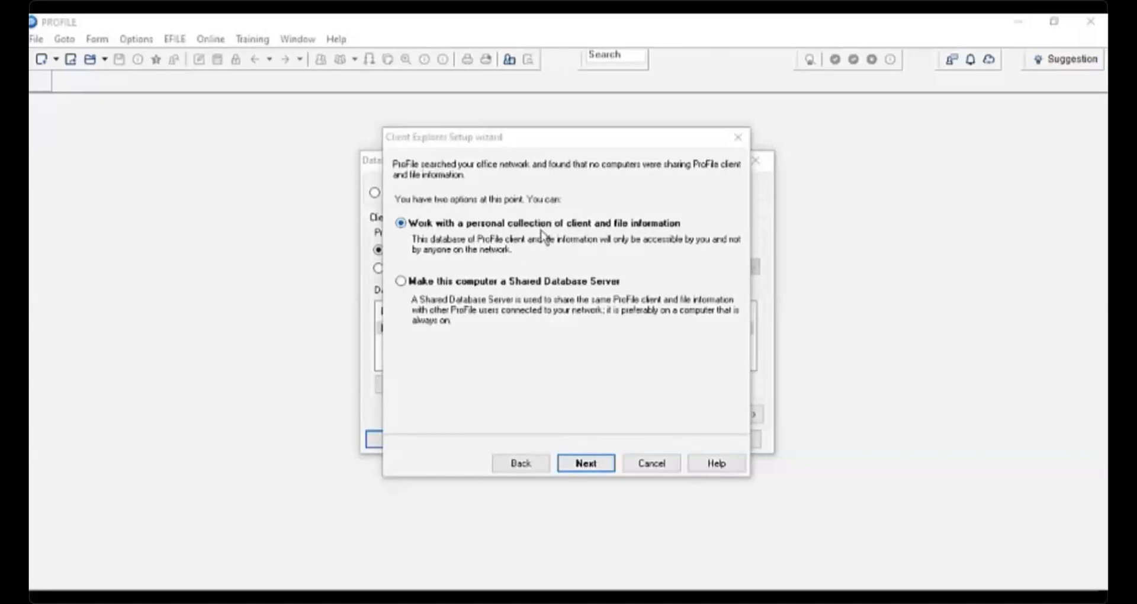
click(398, 281)
click(401, 282)
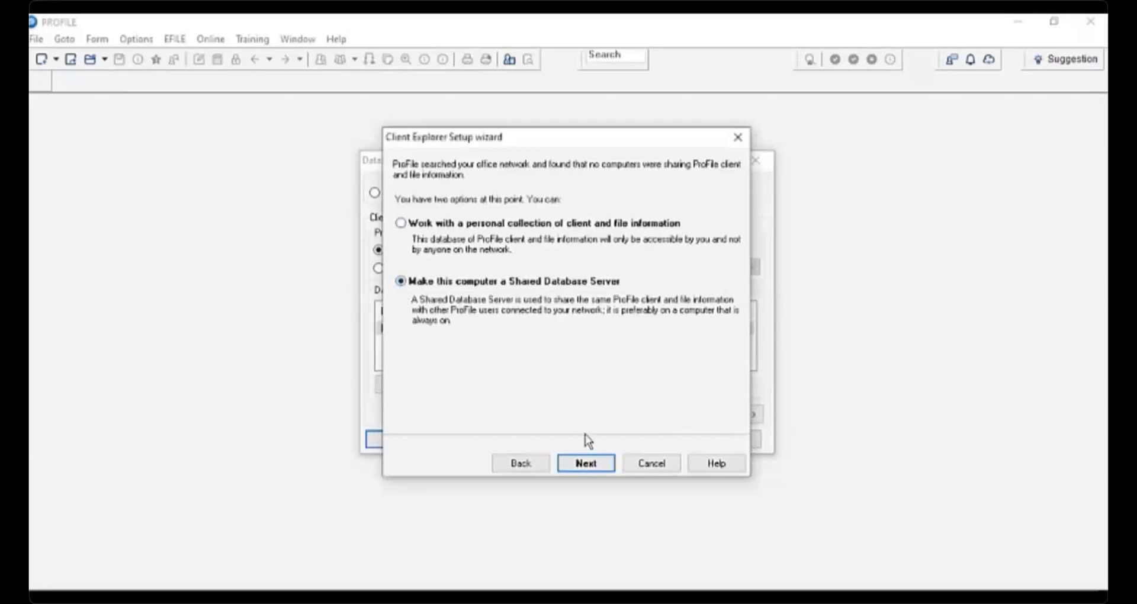
click(597, 472)
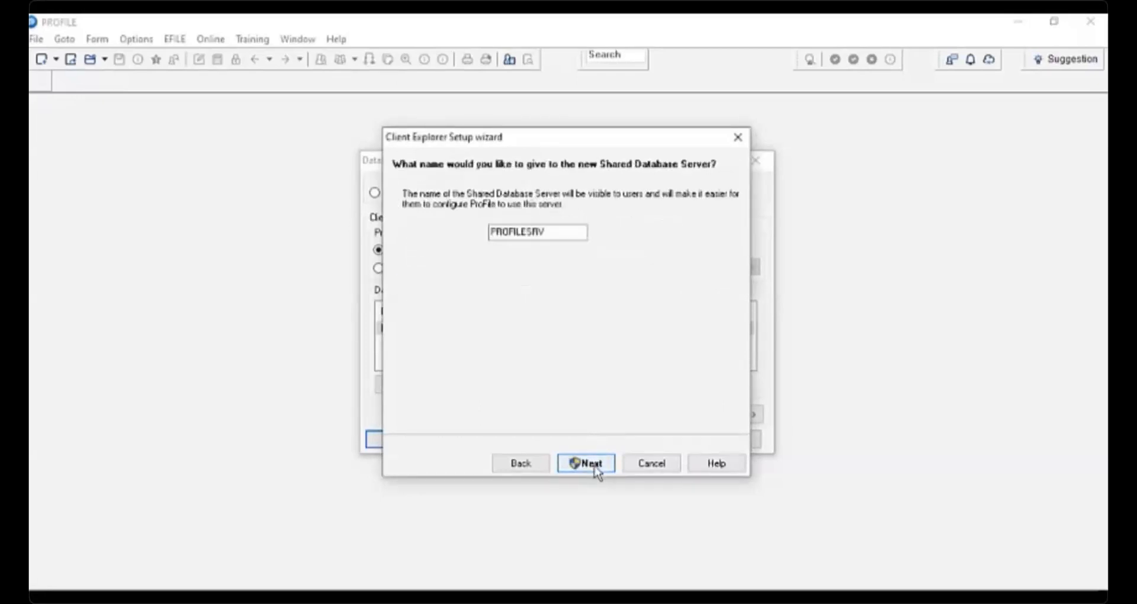
click(588, 464)
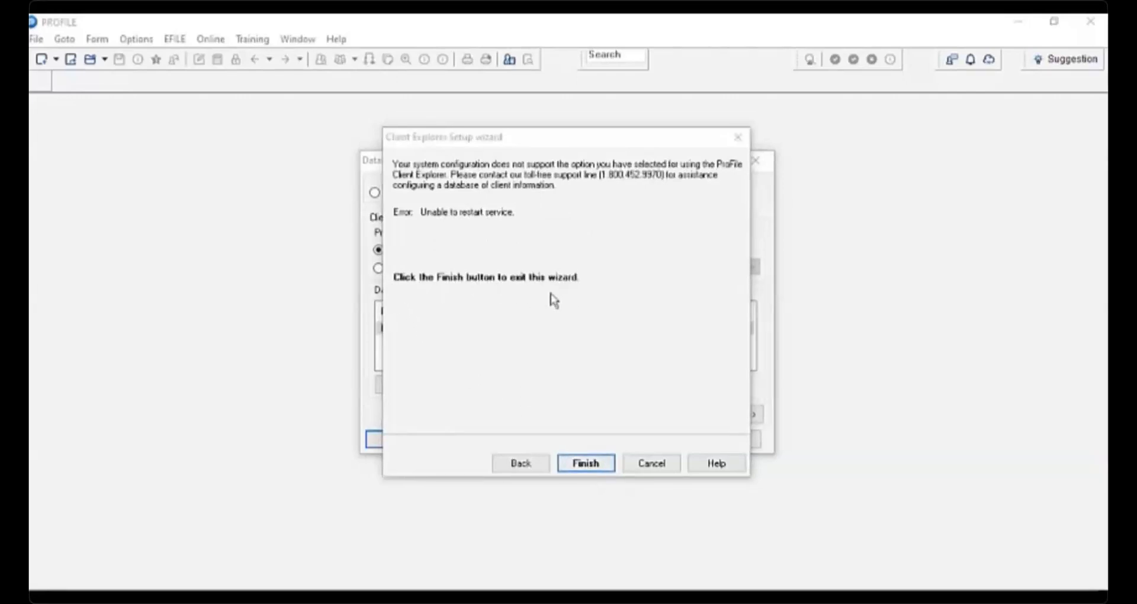
click(596, 471)
click(601, 437)
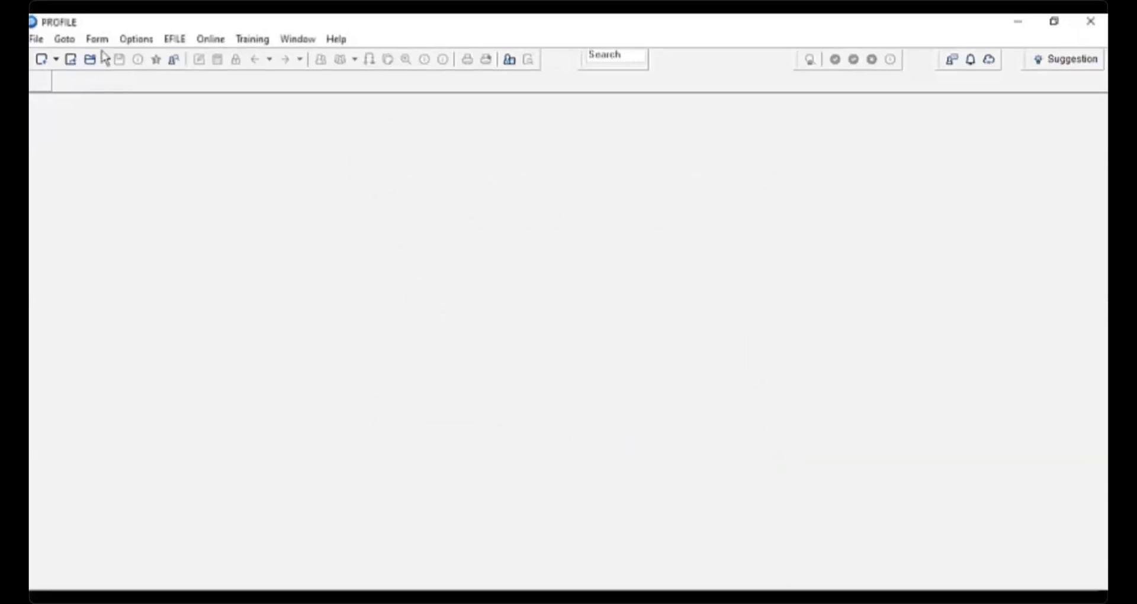
- Index the My ProFile Data folder, including subfolders, into the Client Explorer
click(64, 39)
click(97, 76)
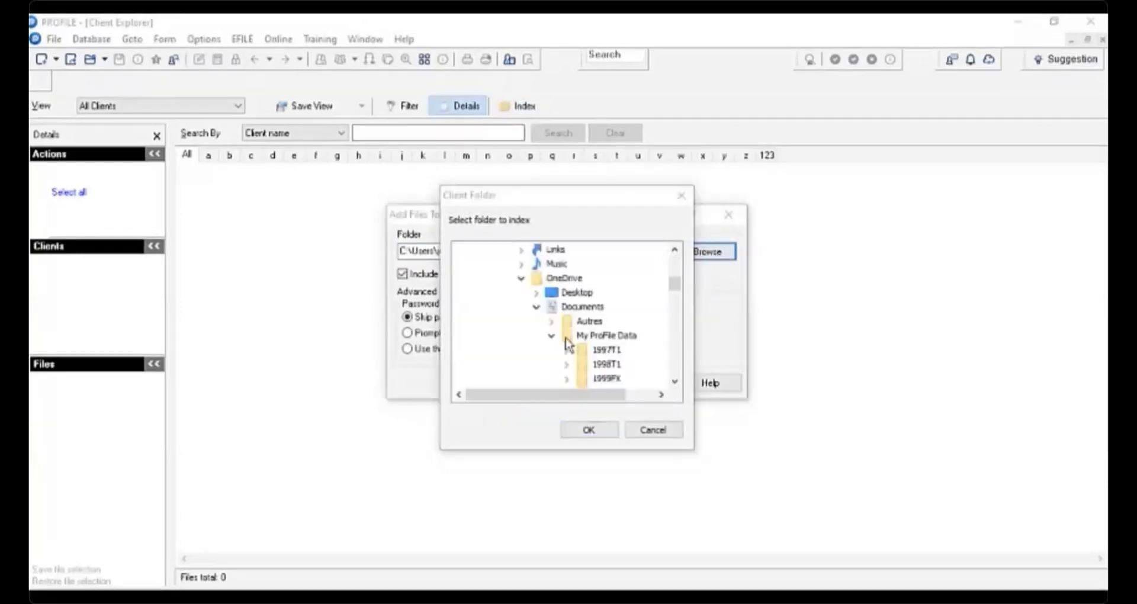
click(599, 336)
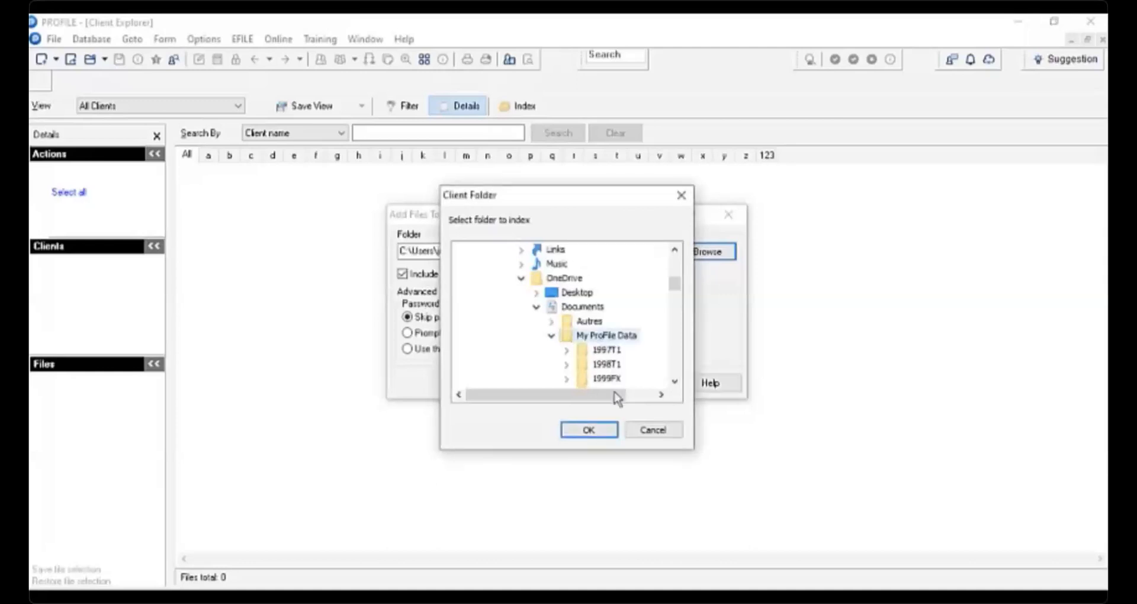
click(594, 426)
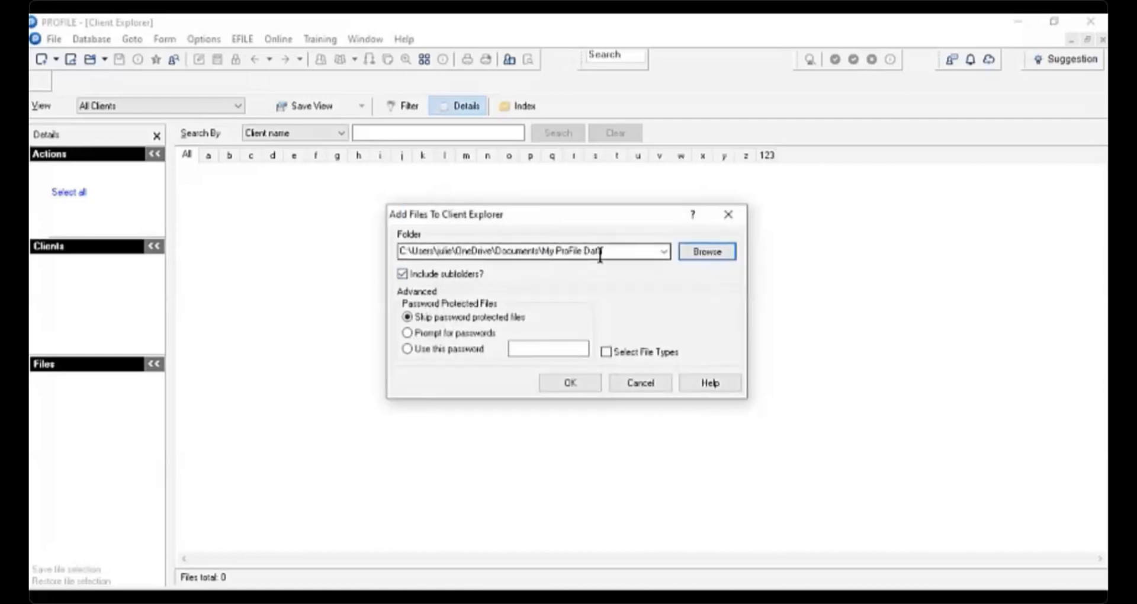
click(403, 277)
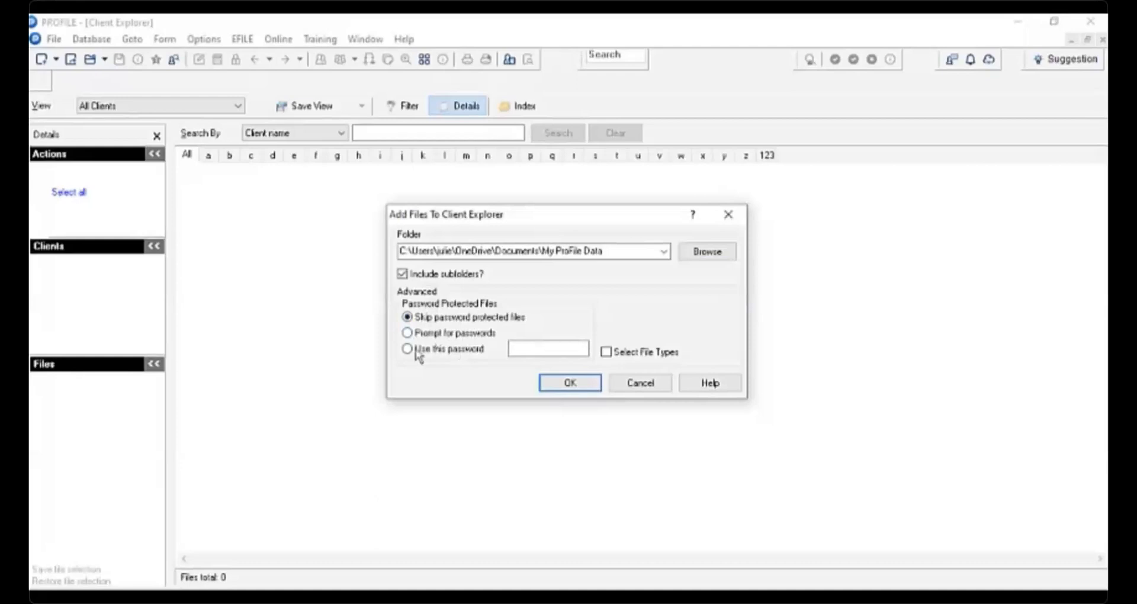
click(570, 384)
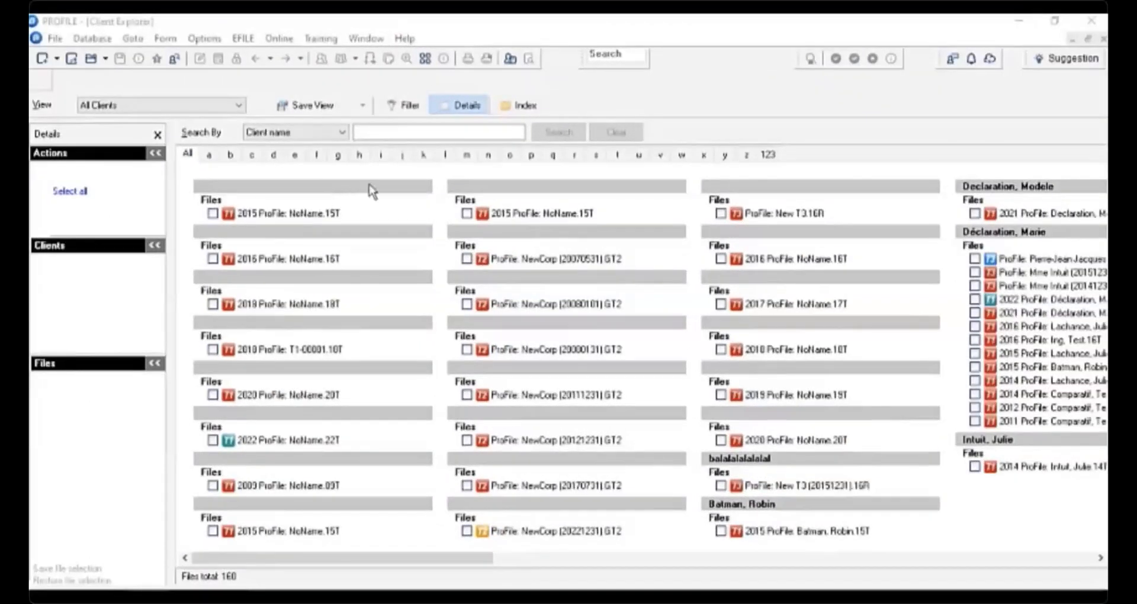
- Filter the client files to T1 returns for the year 2021 only, excluding T2, T3 and FX, and apply it
click(403, 109)
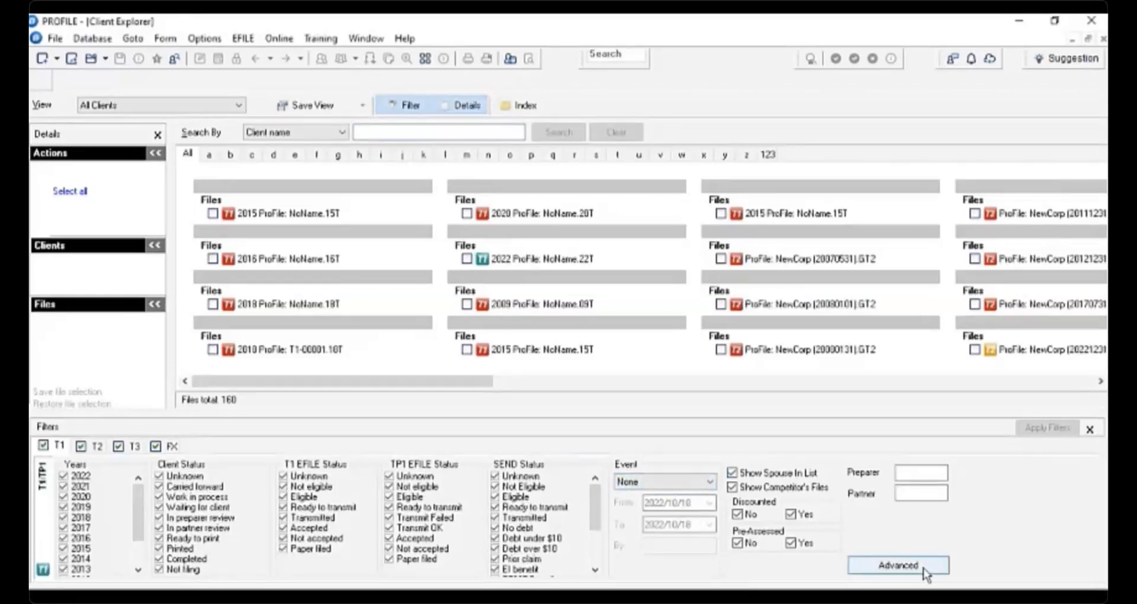
right_click(115, 499)
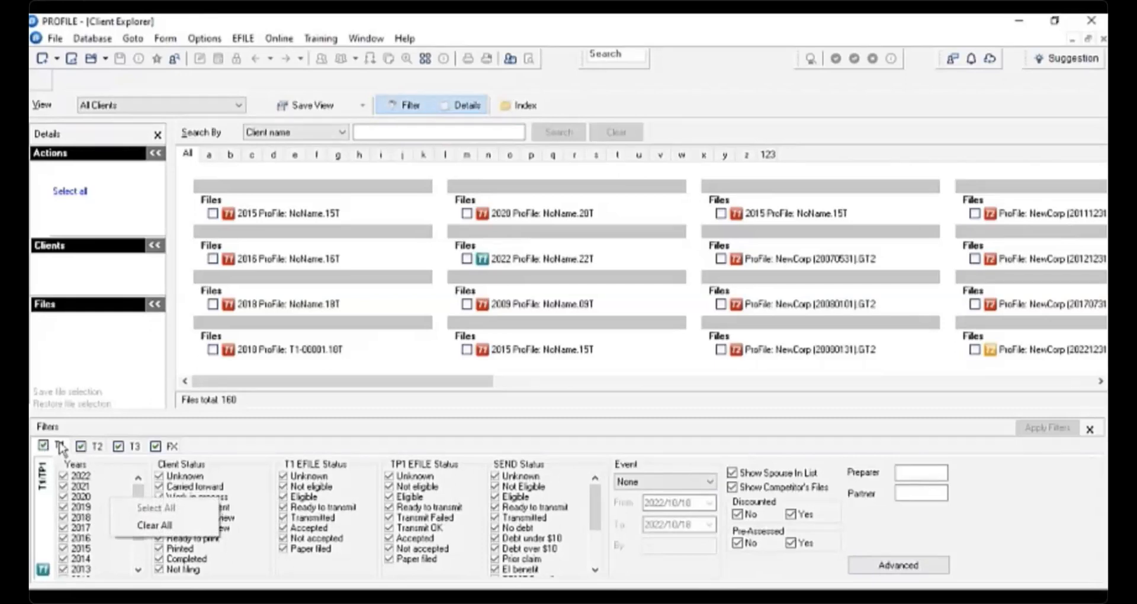
click(107, 491)
right_click(106, 492)
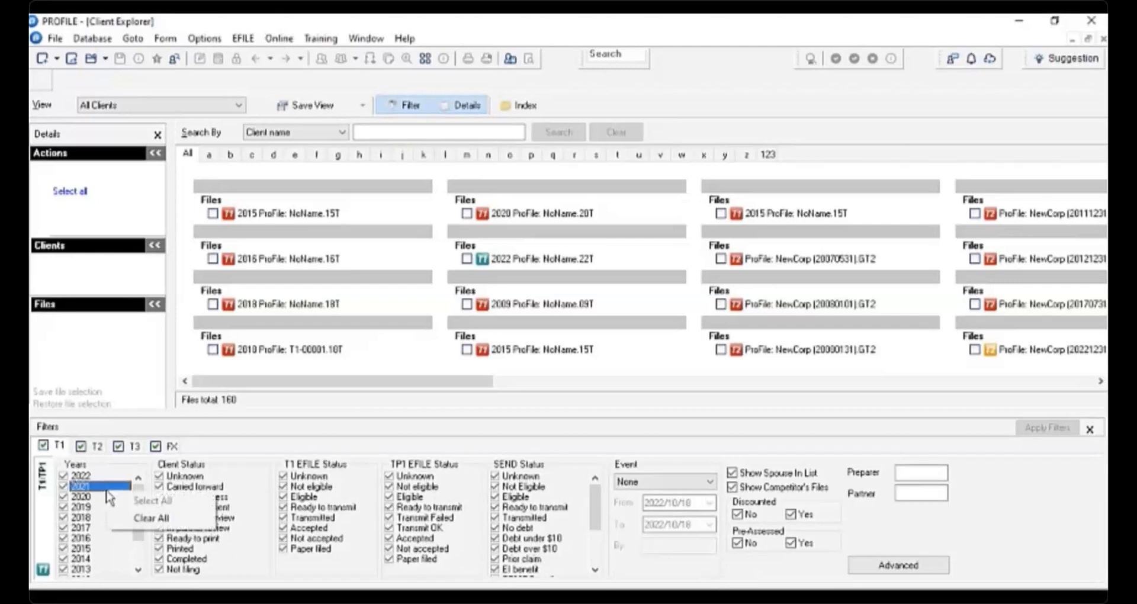
click(142, 518)
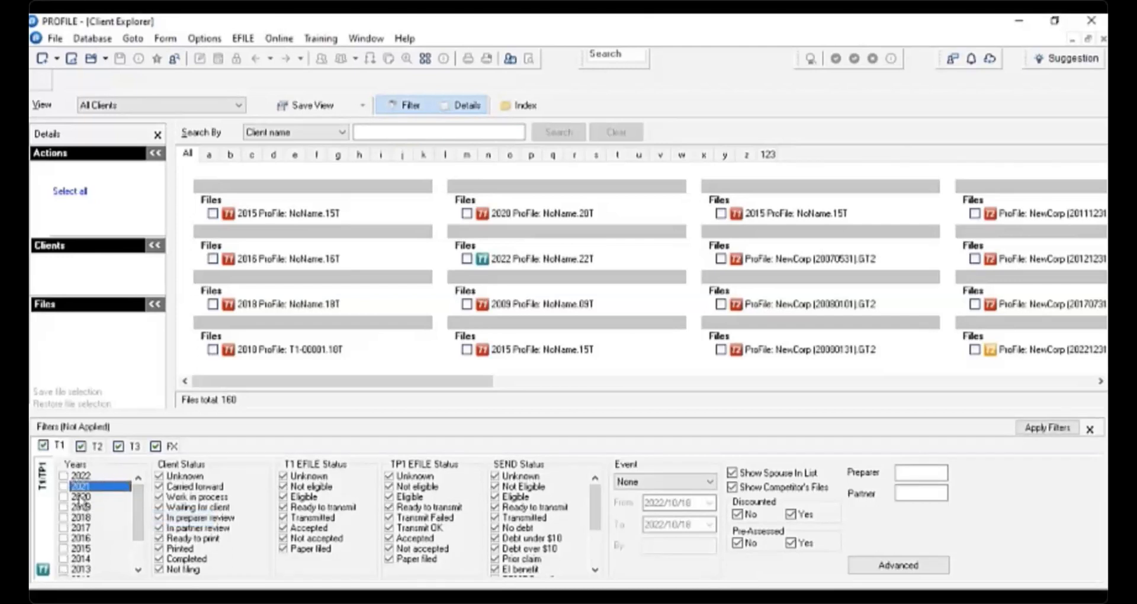
click(65, 477)
click(64, 485)
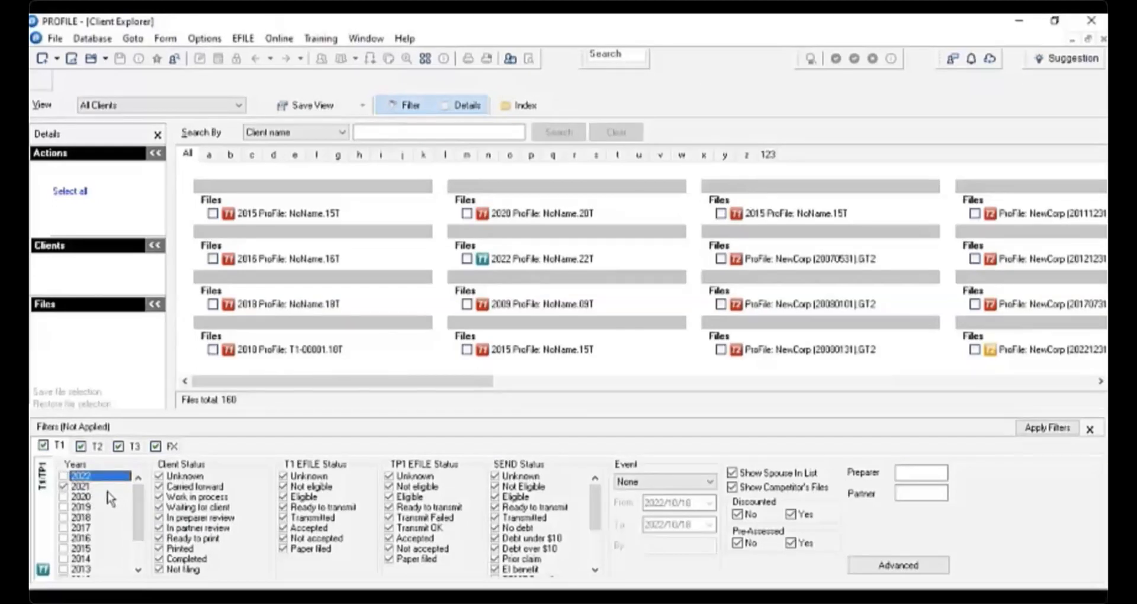
click(81, 446)
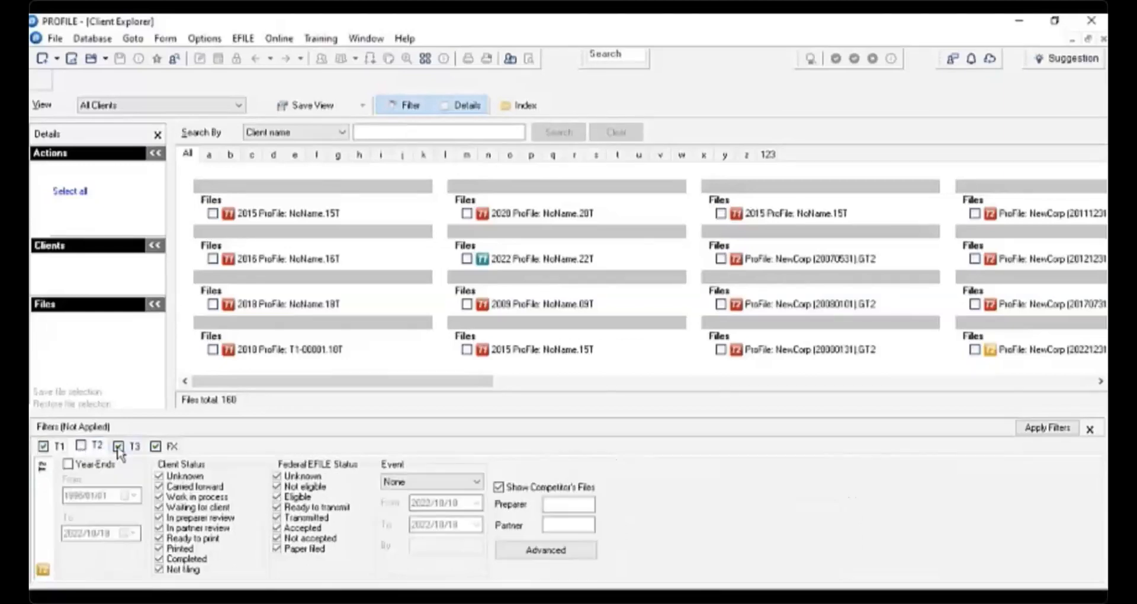
click(119, 446)
click(156, 446)
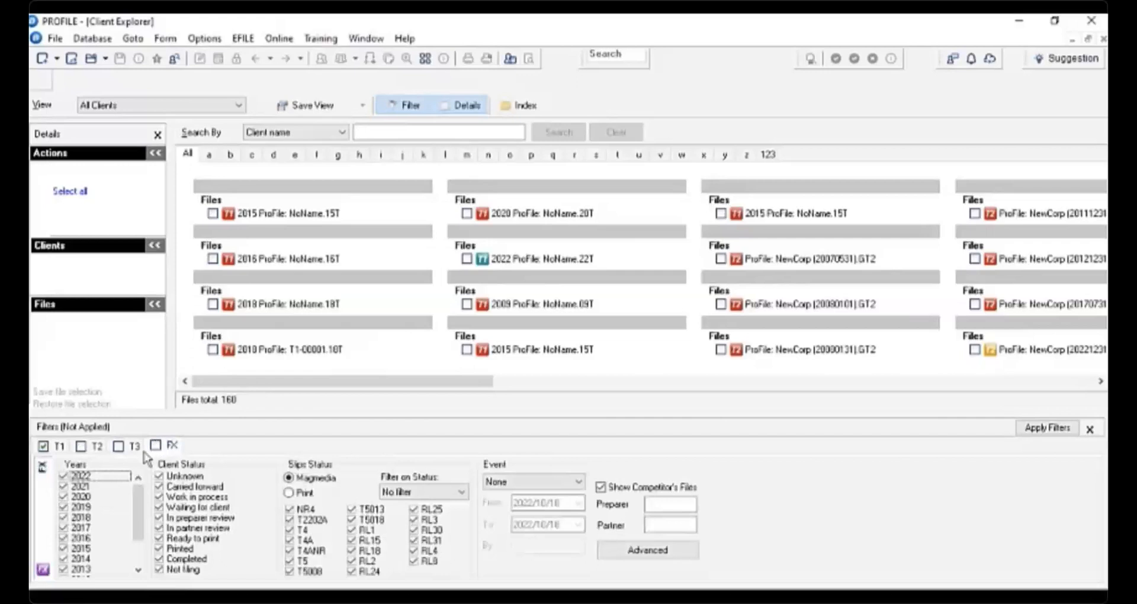
click(1045, 429)
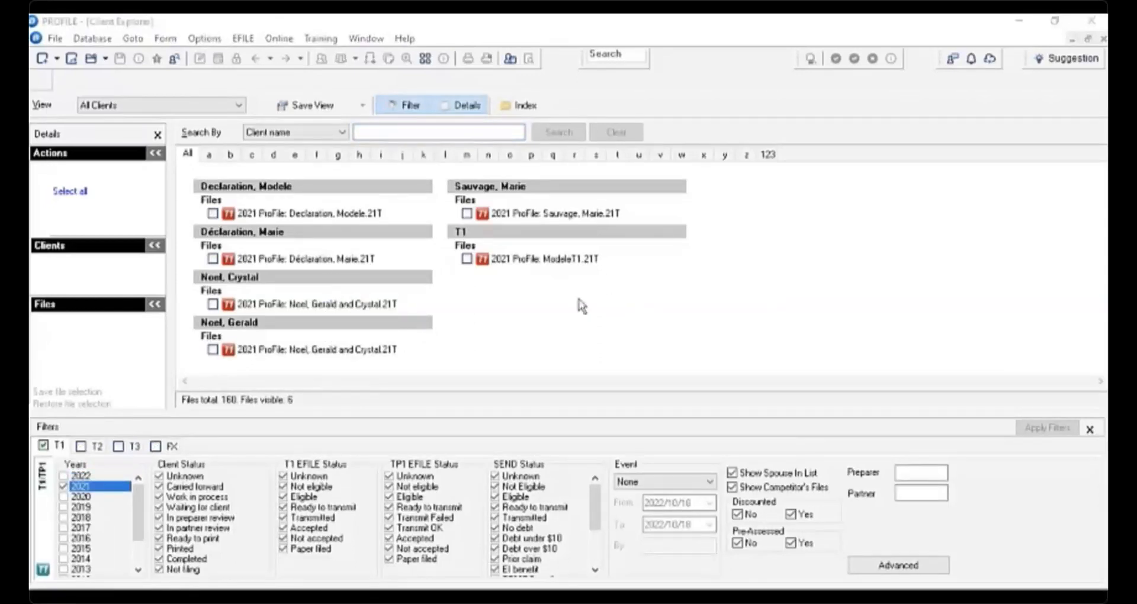
- Save the current filtered view as 2021T1
click(323, 108)
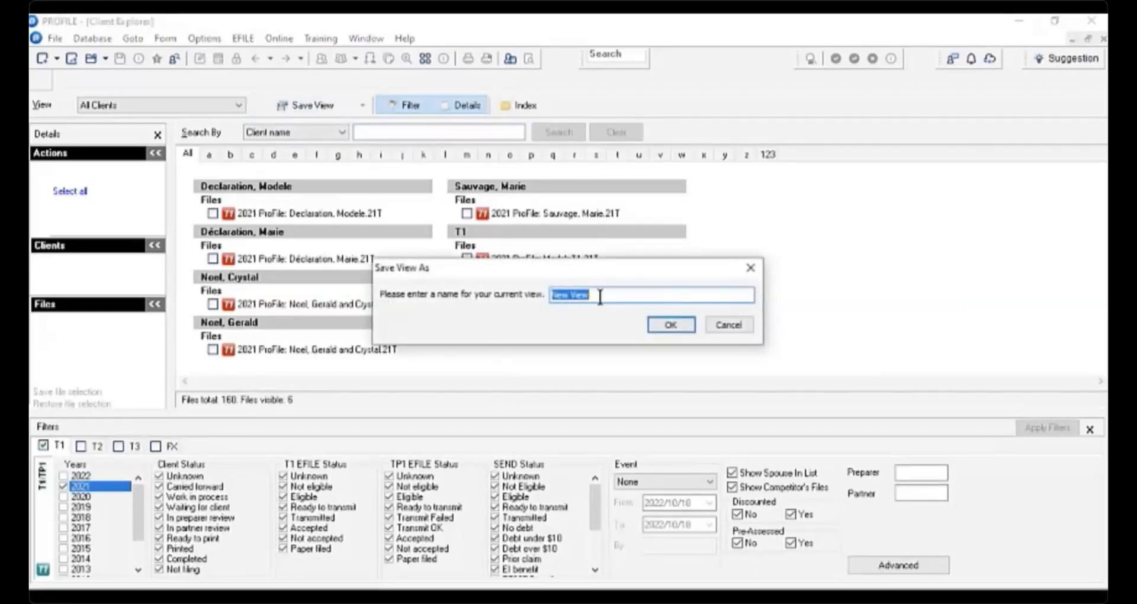
text(2021T1)
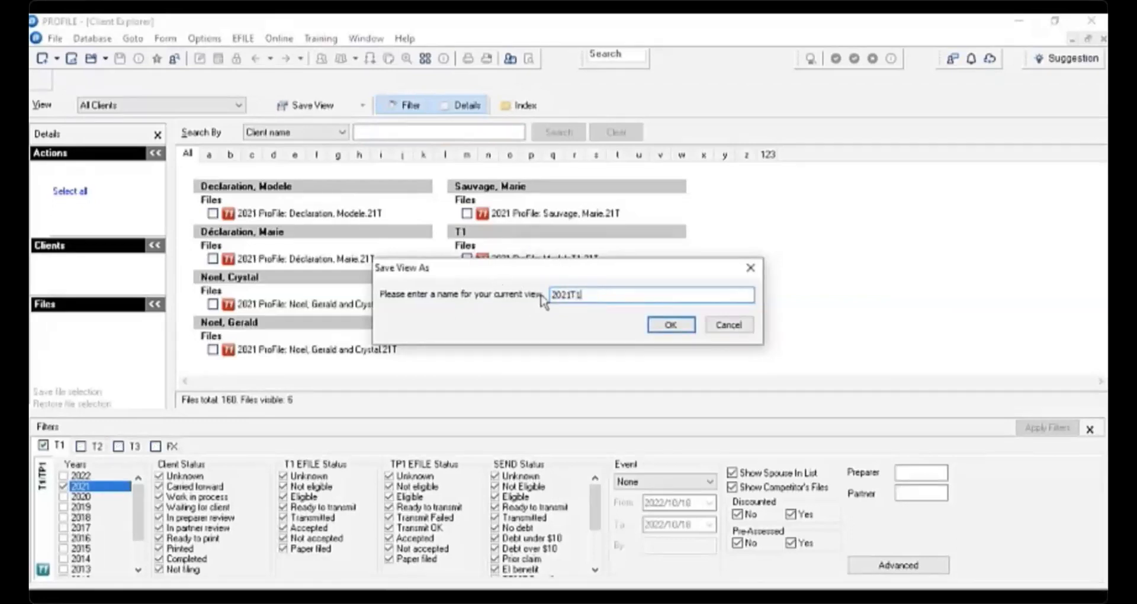
click(675, 325)
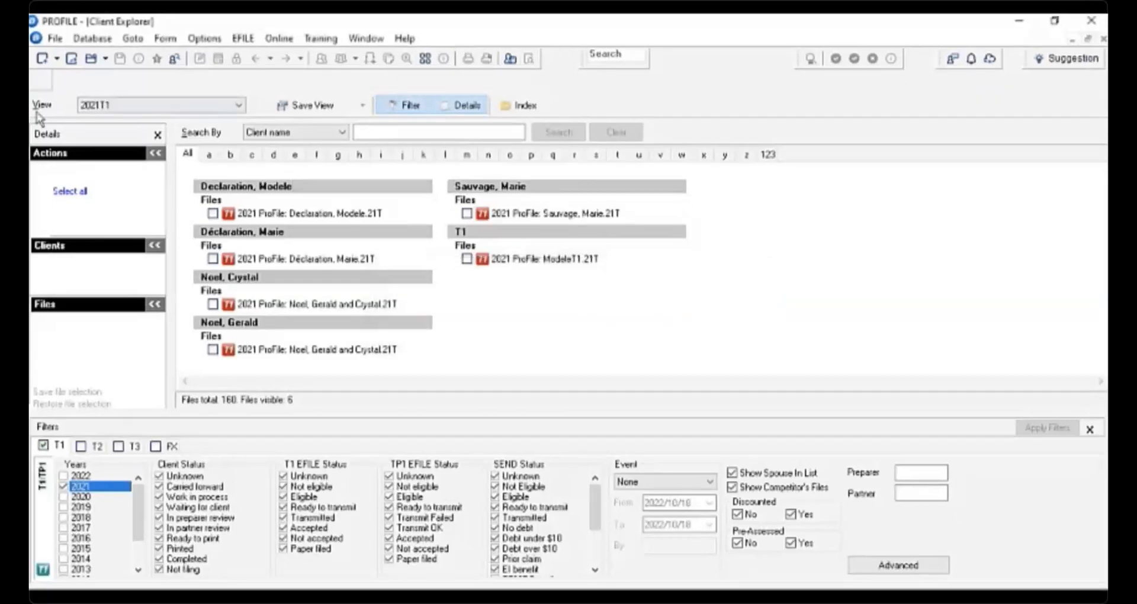
- Select the 2021T1 saved view and reopen its filter settings
click(239, 106)
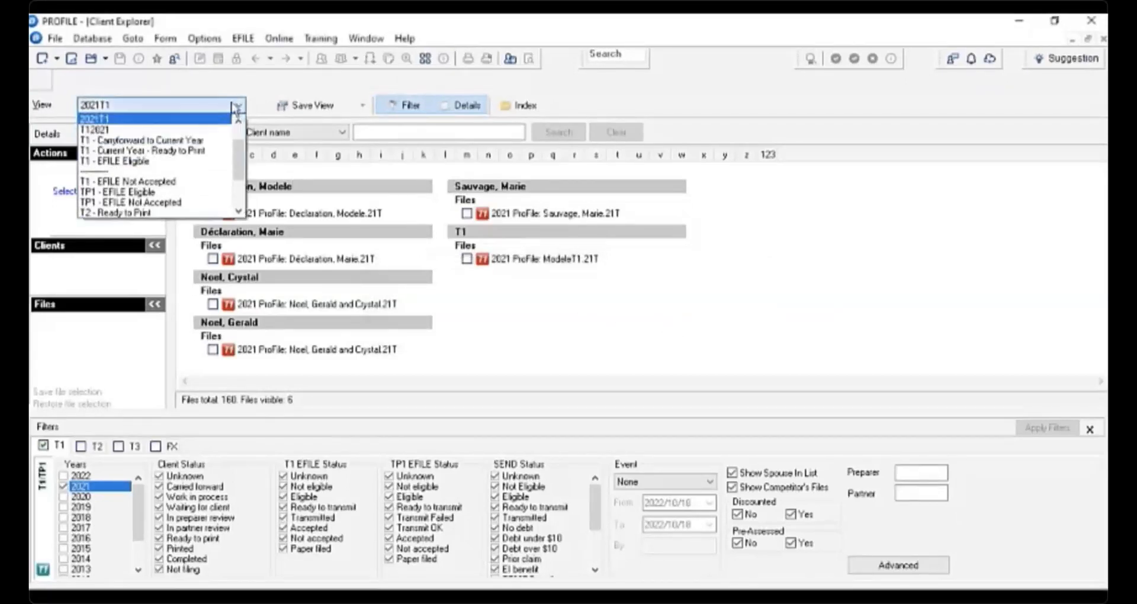
click(96, 120)
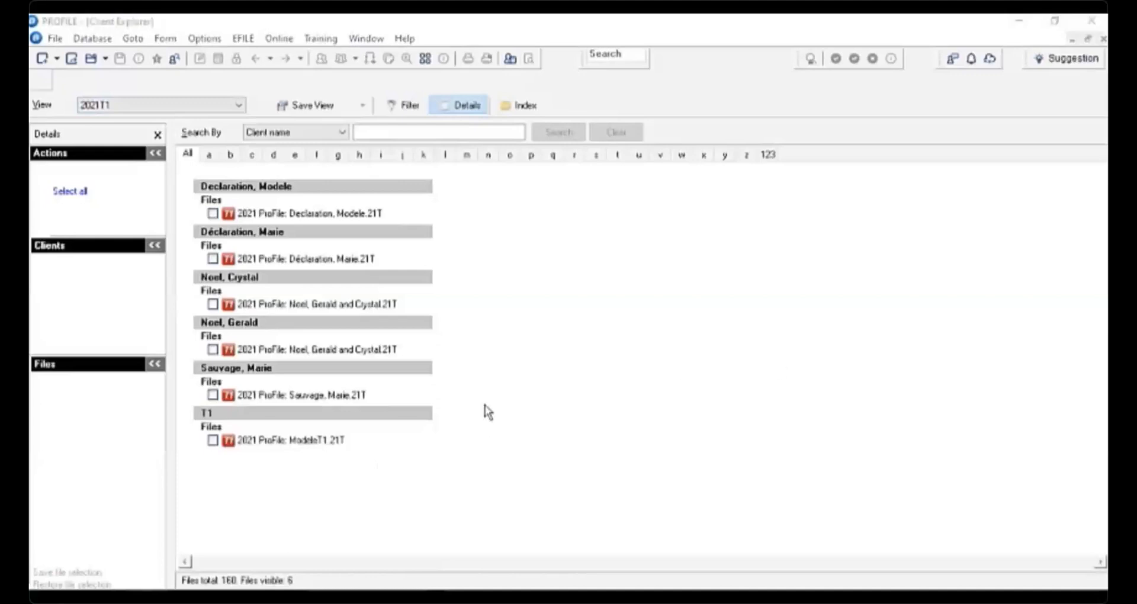
click(405, 107)
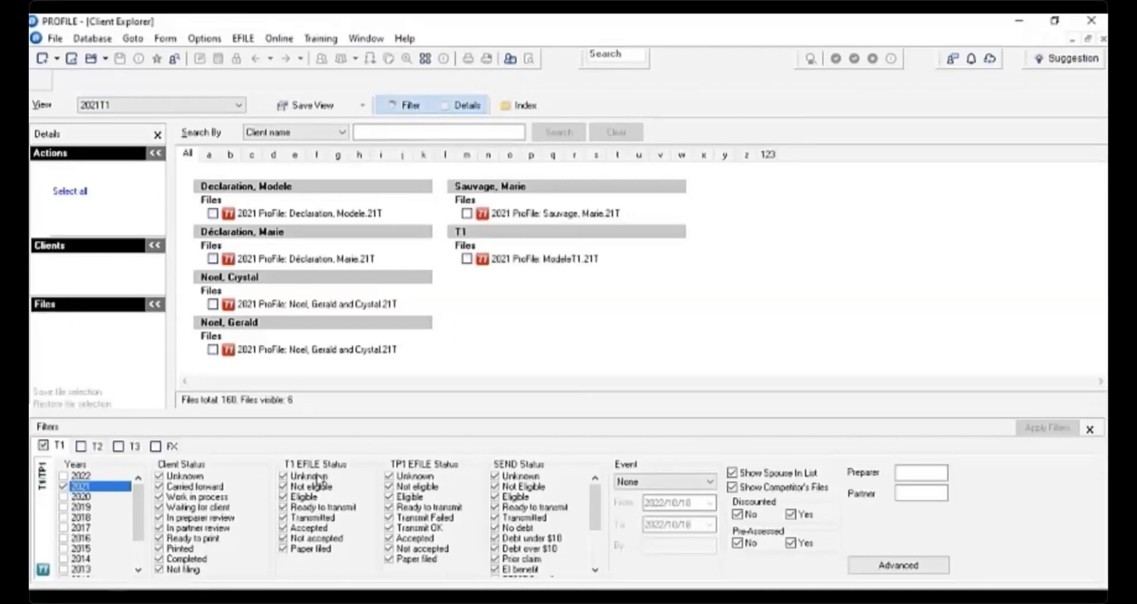
- Limit the T1 EFILE status filter to Accepted only and apply the filter
right_click(323, 505)
click(368, 527)
click(283, 497)
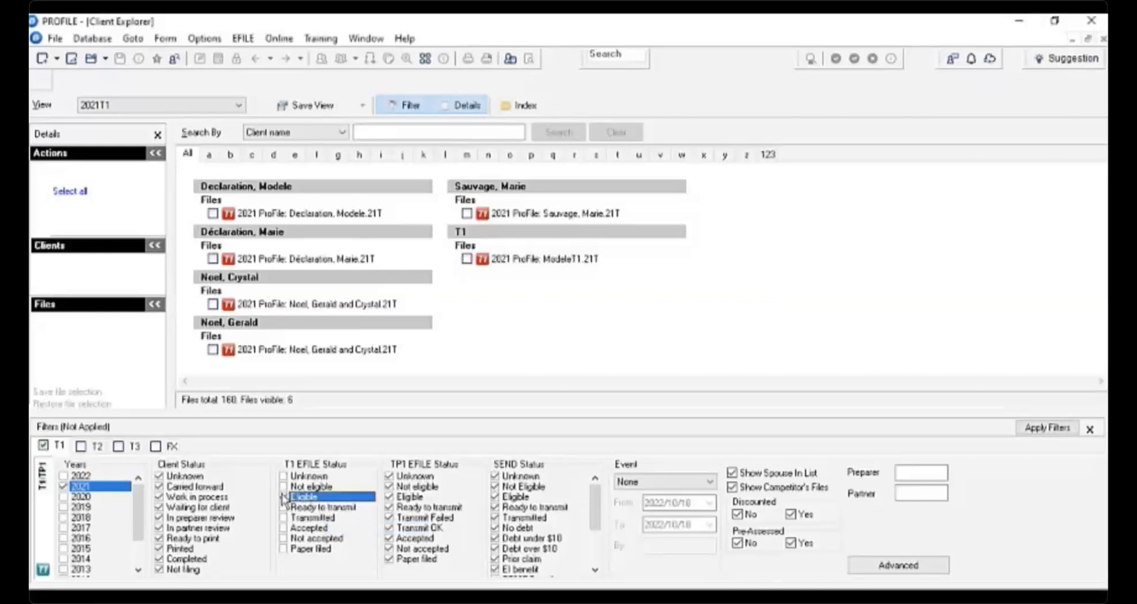
click(283, 527)
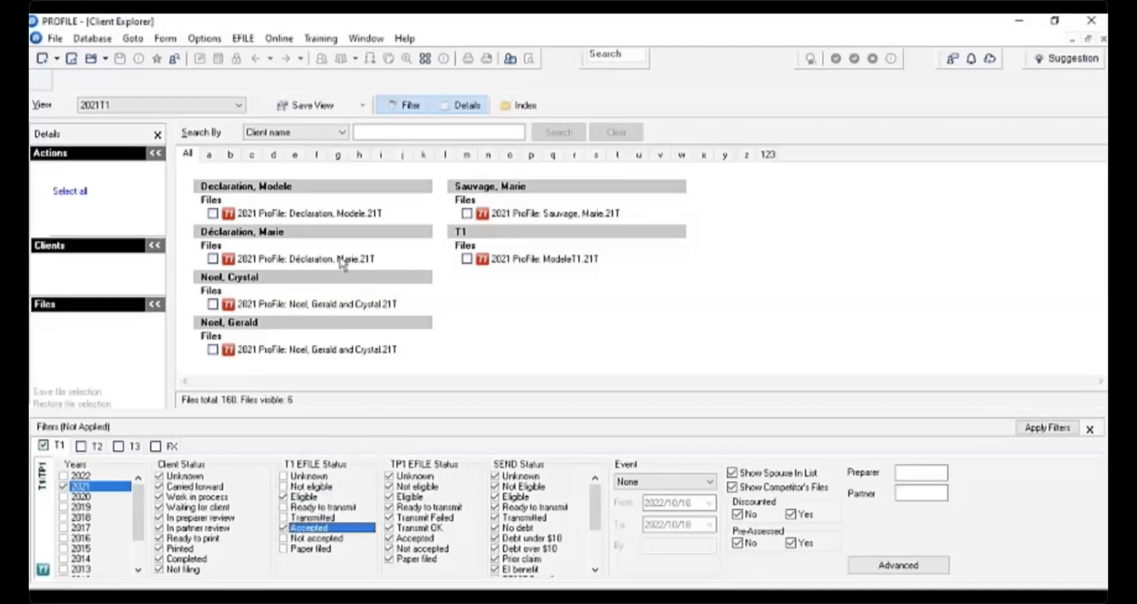
click(1076, 434)
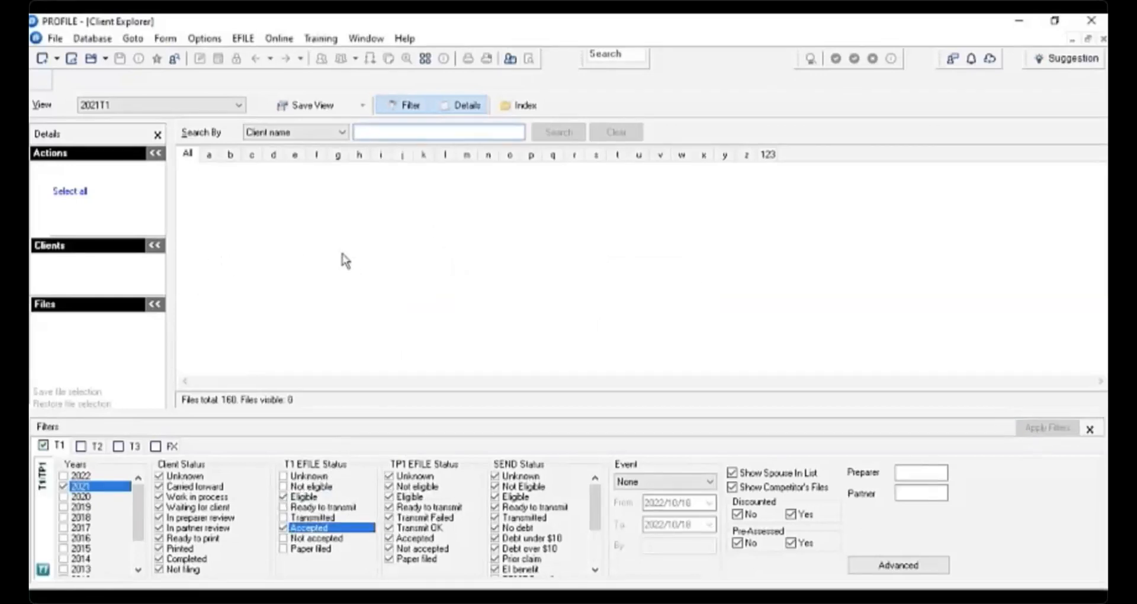
click(312, 109)
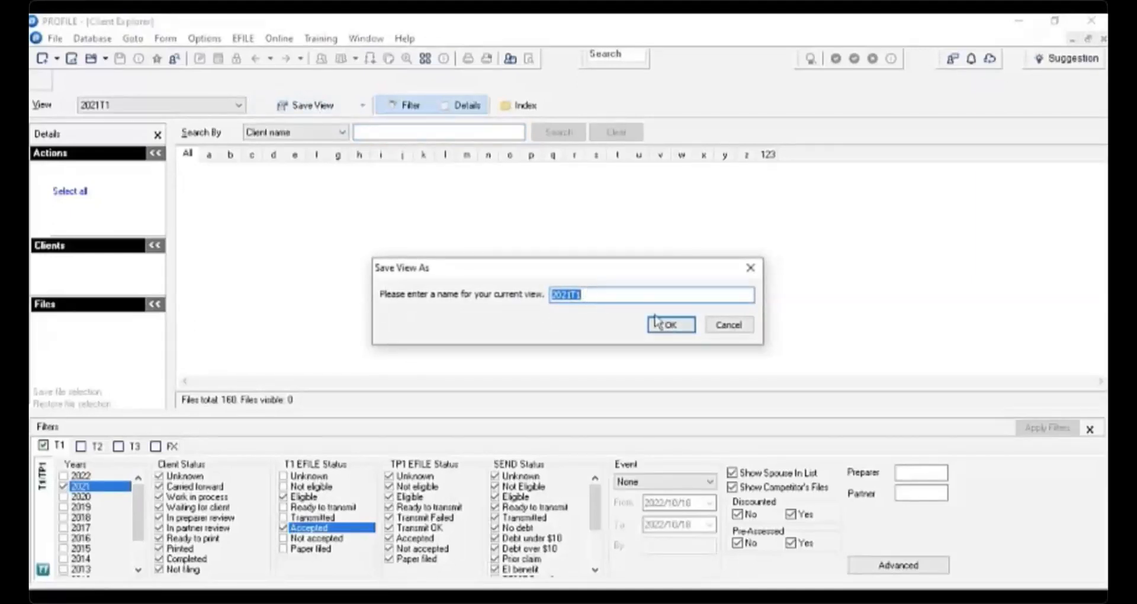
click(729, 325)
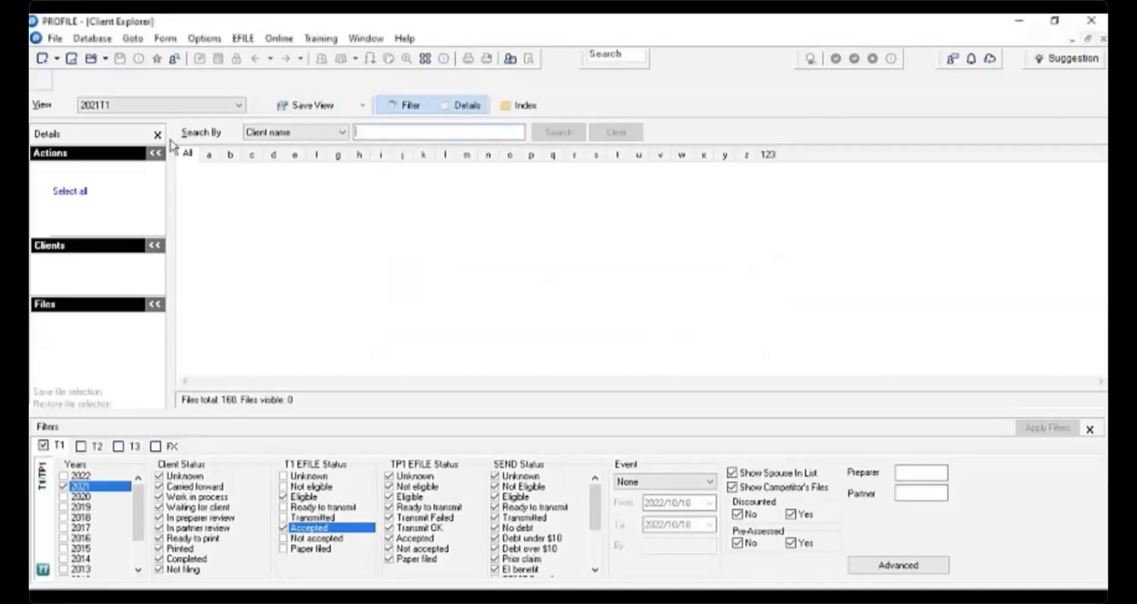
click(239, 106)
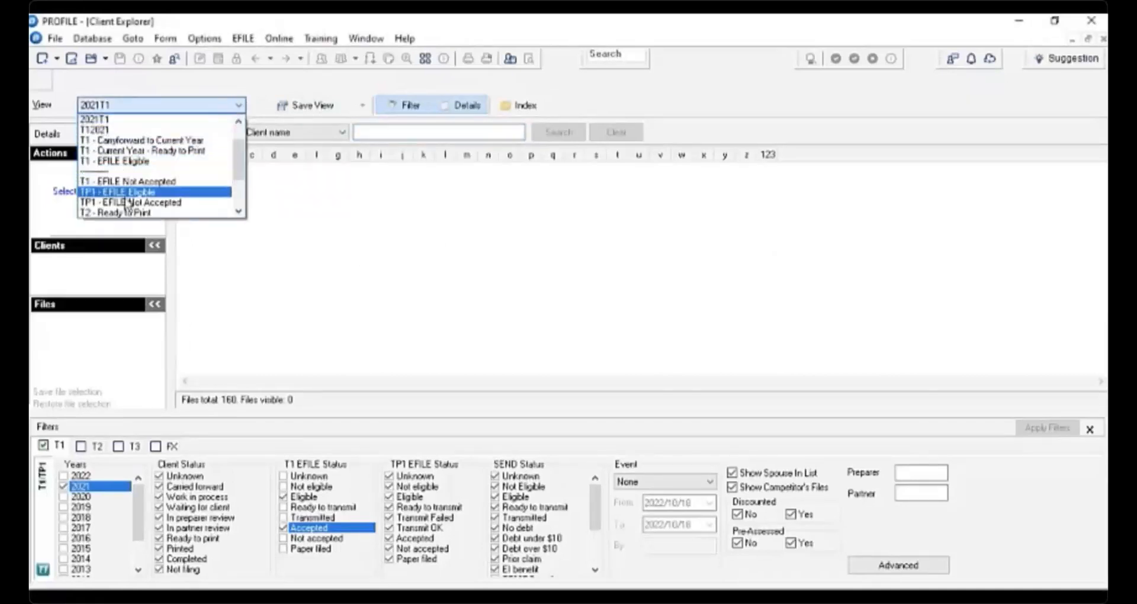
click(459, 438)
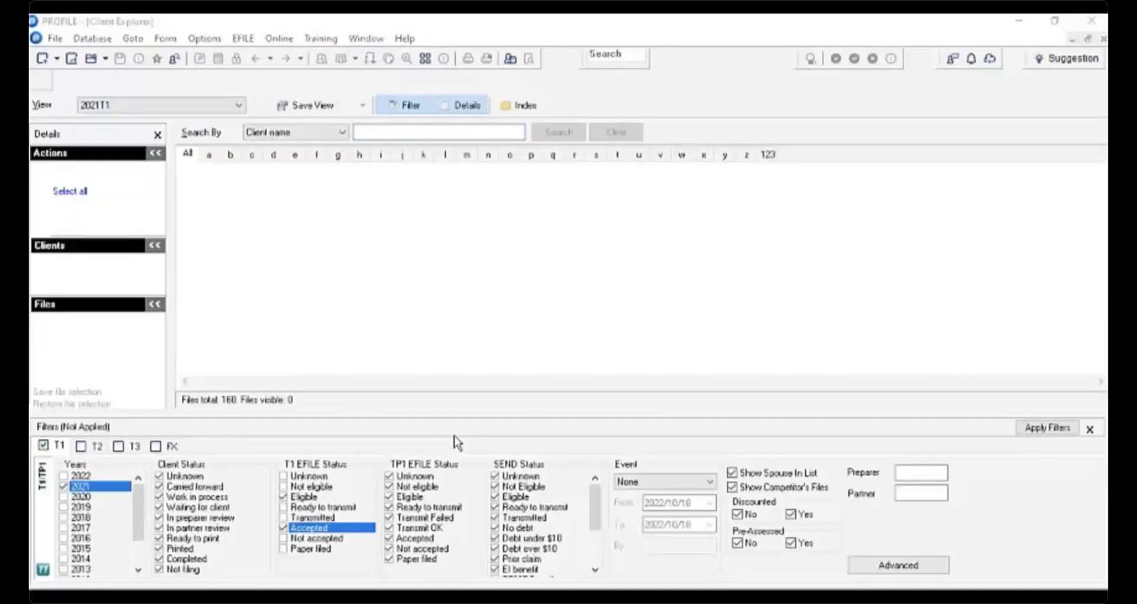
- Add T2, T3 and FX returns to the filter and review each return type's filter options
click(81, 447)
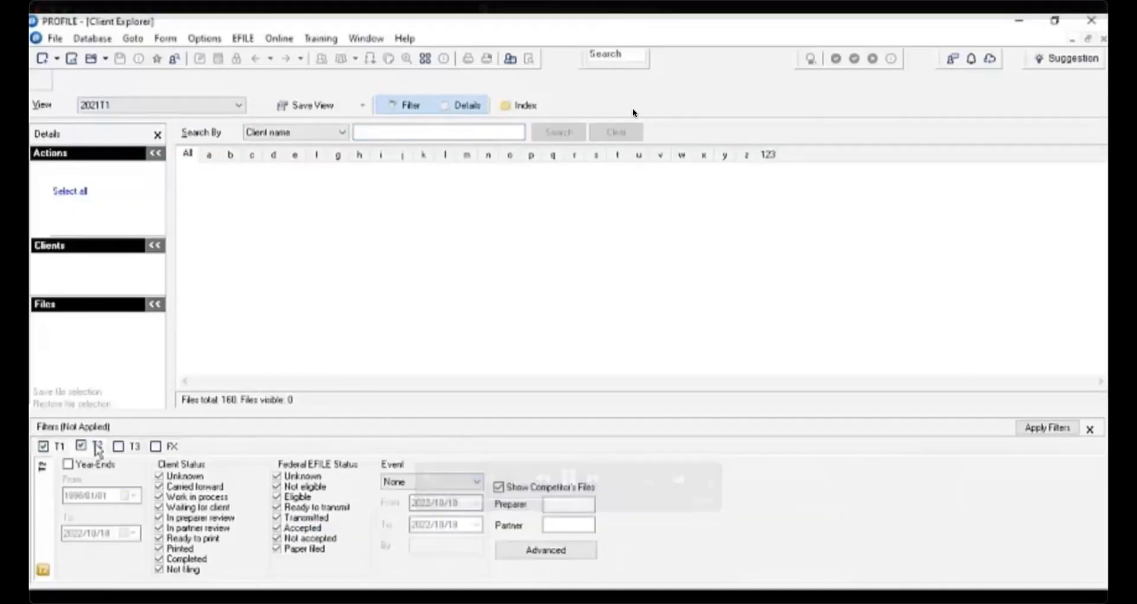
click(119, 446)
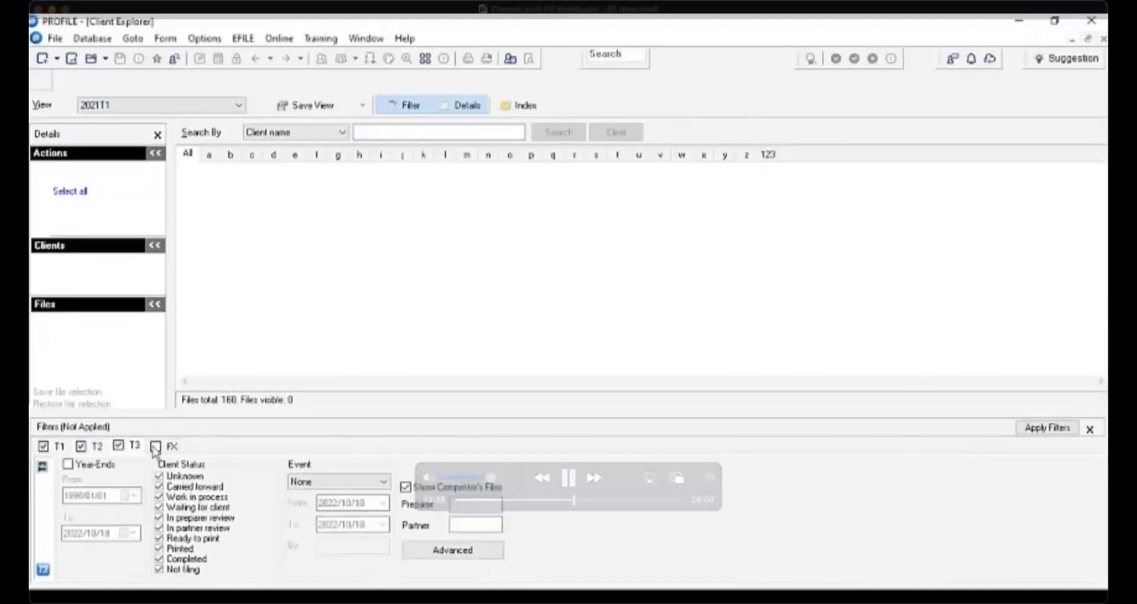
click(156, 446)
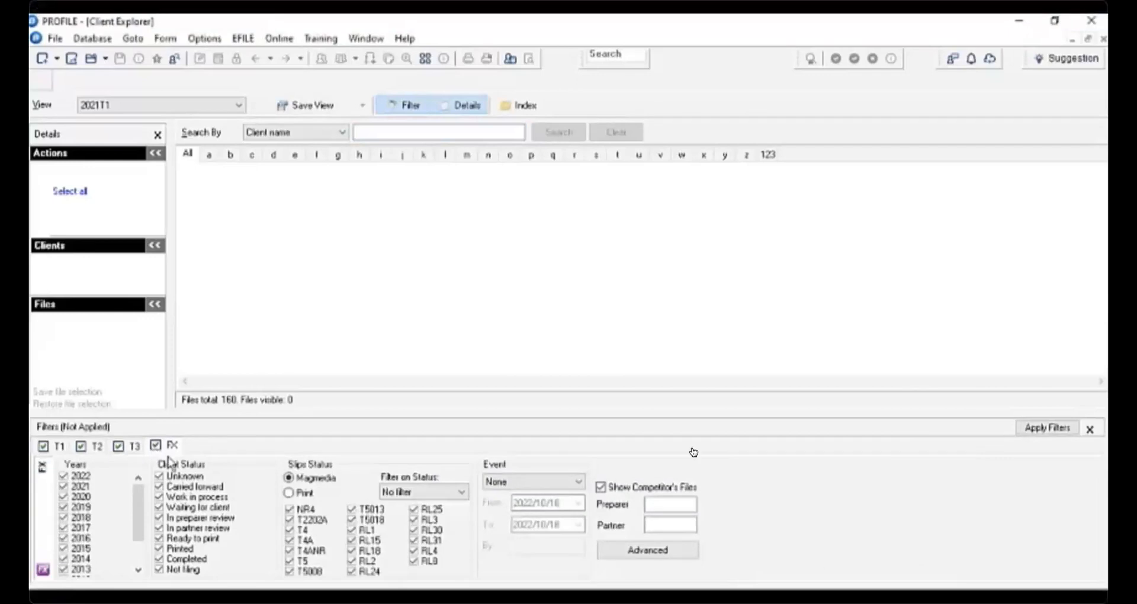
click(118, 451)
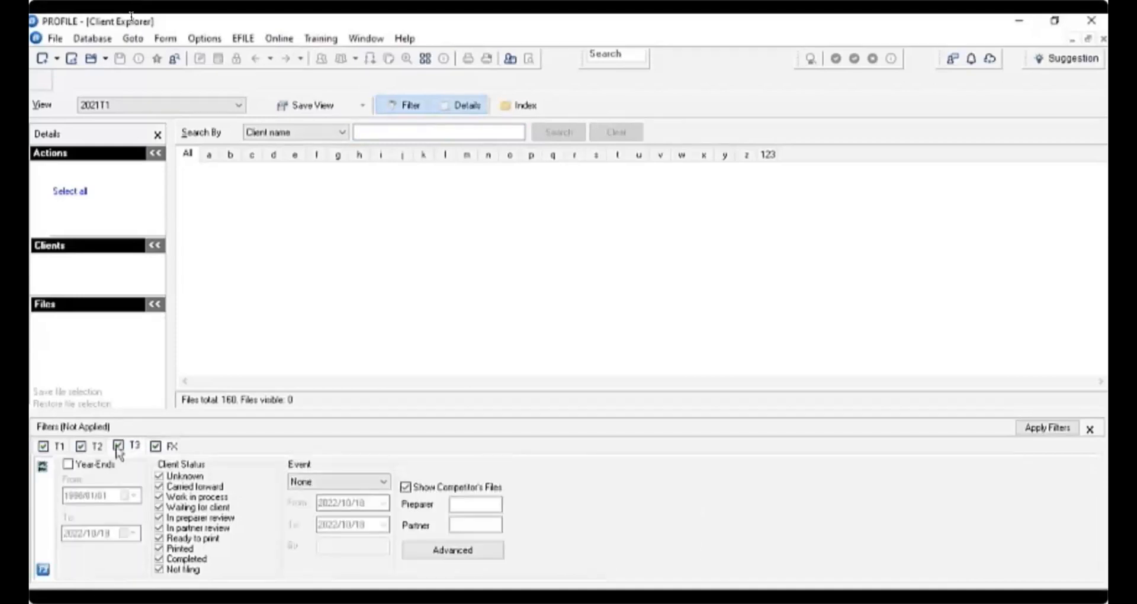
click(102, 447)
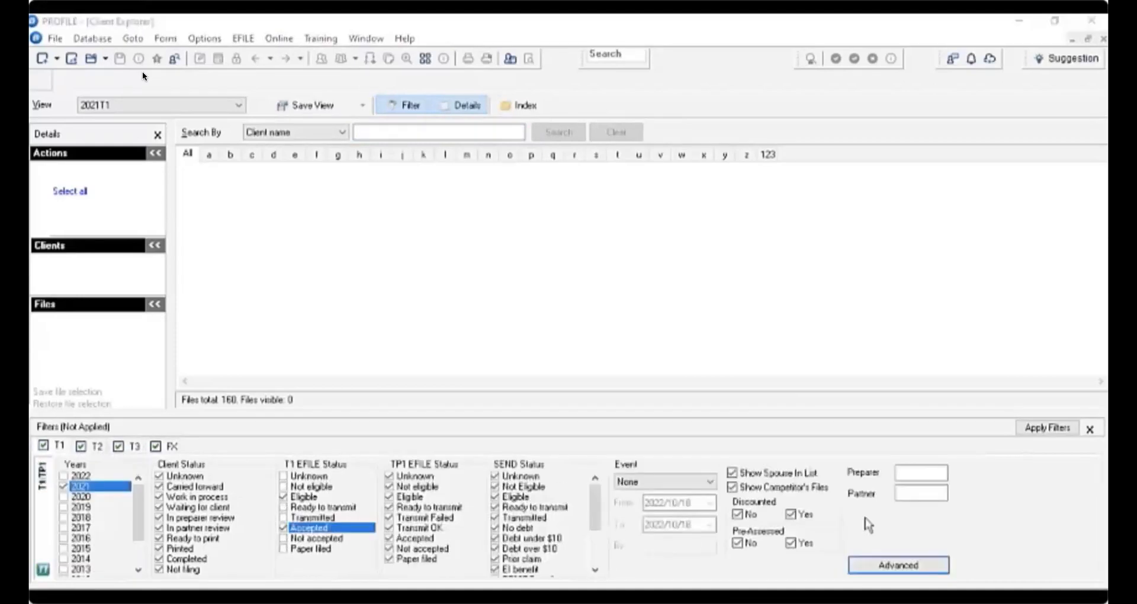
- Start a new advanced filter query and pick Schedule11[22], the 2021 tuition amount, as the condition field
click(897, 567)
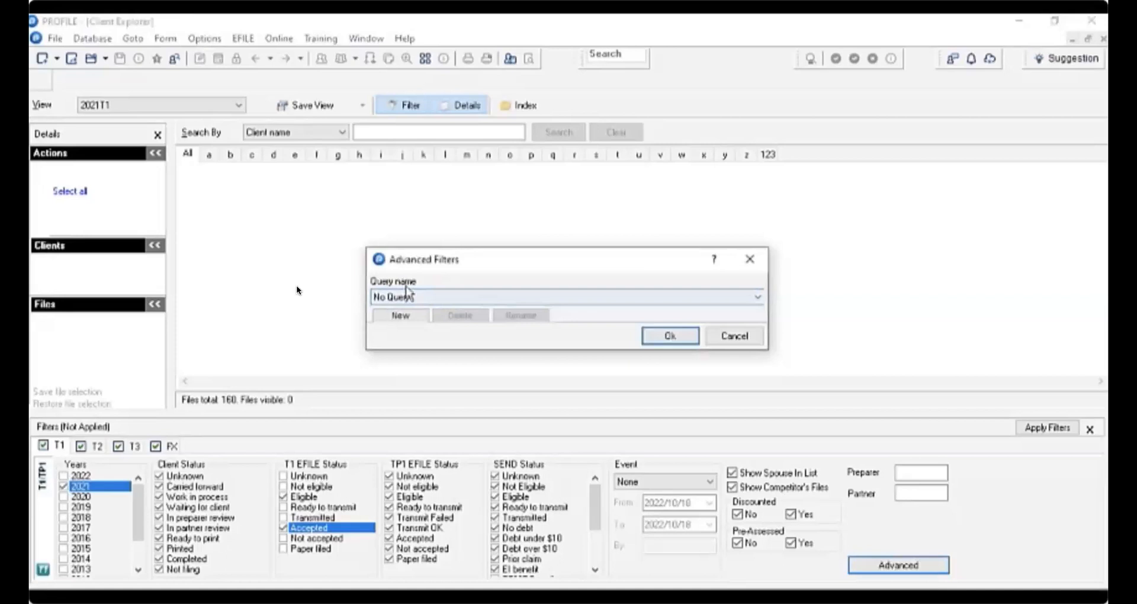
click(400, 320)
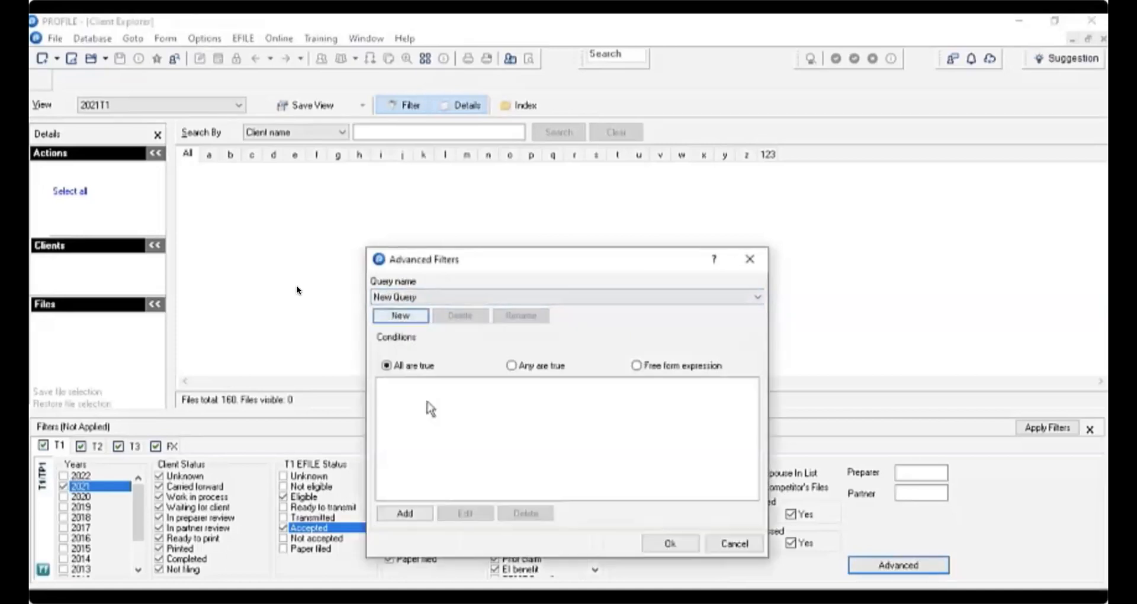
click(405, 512)
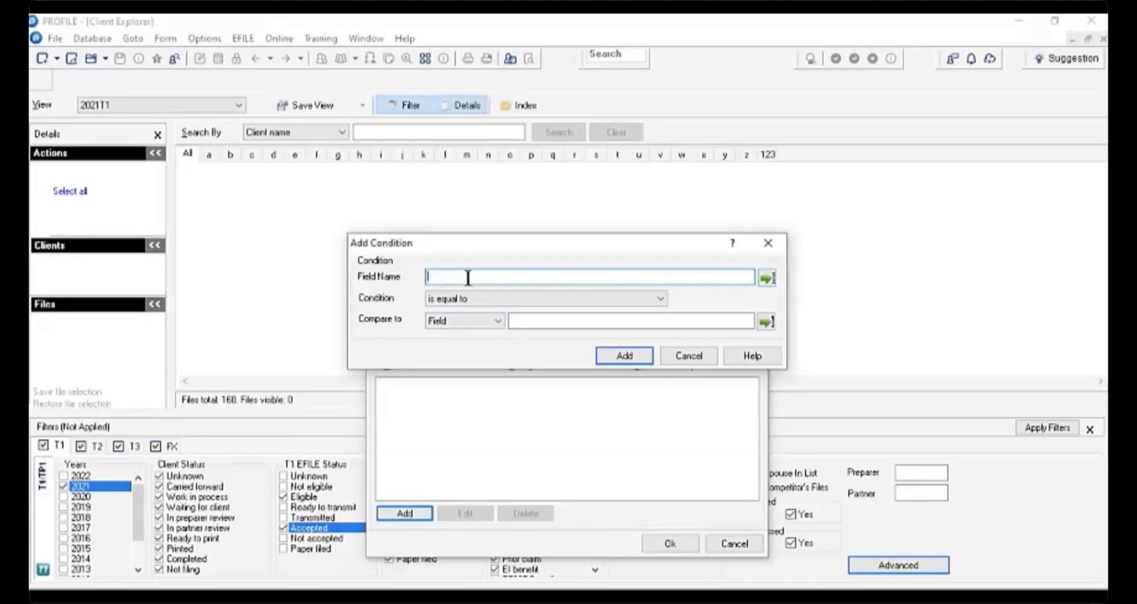
click(765, 278)
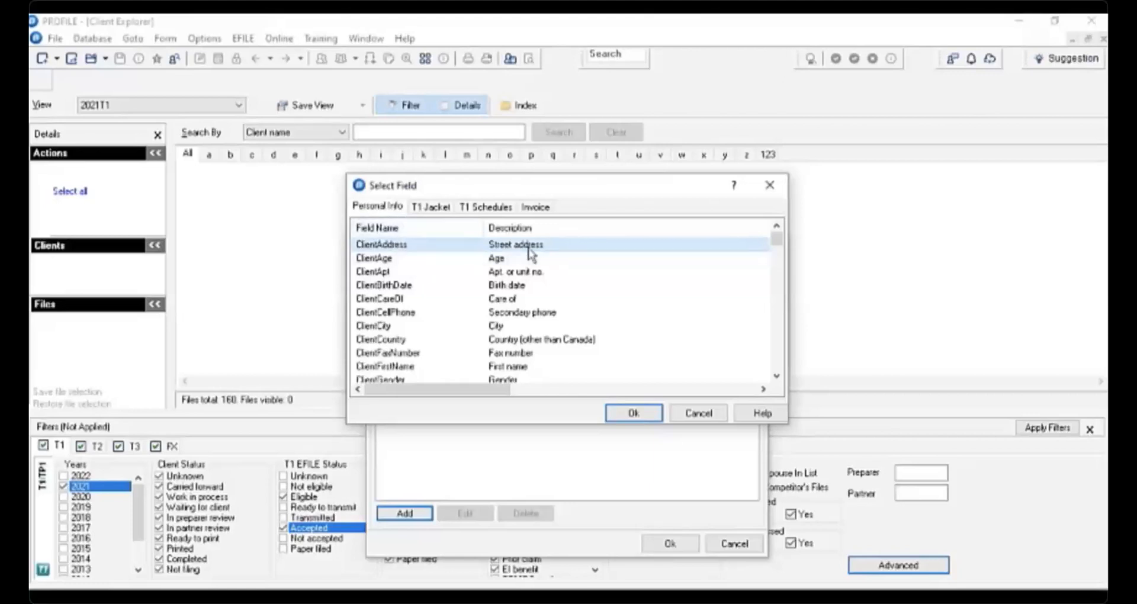
click(432, 207)
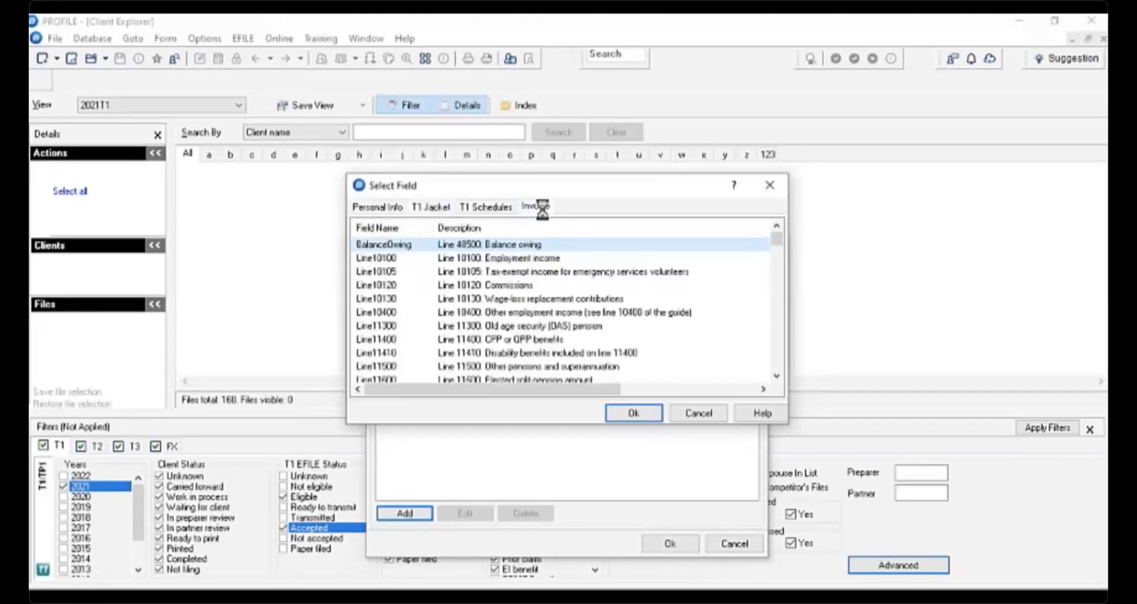
click(479, 207)
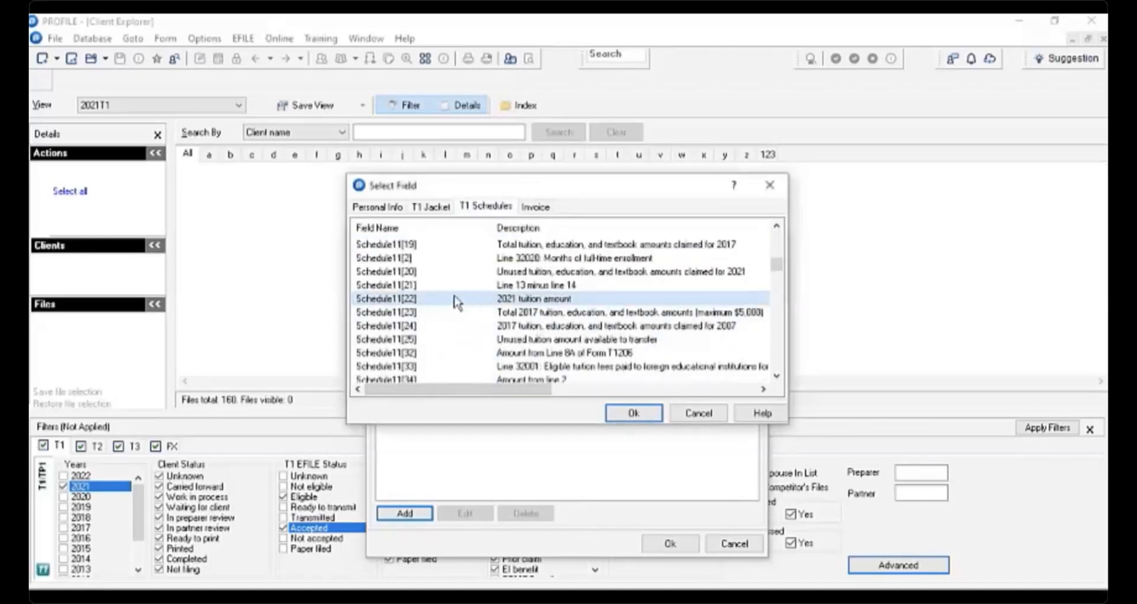
click(651, 413)
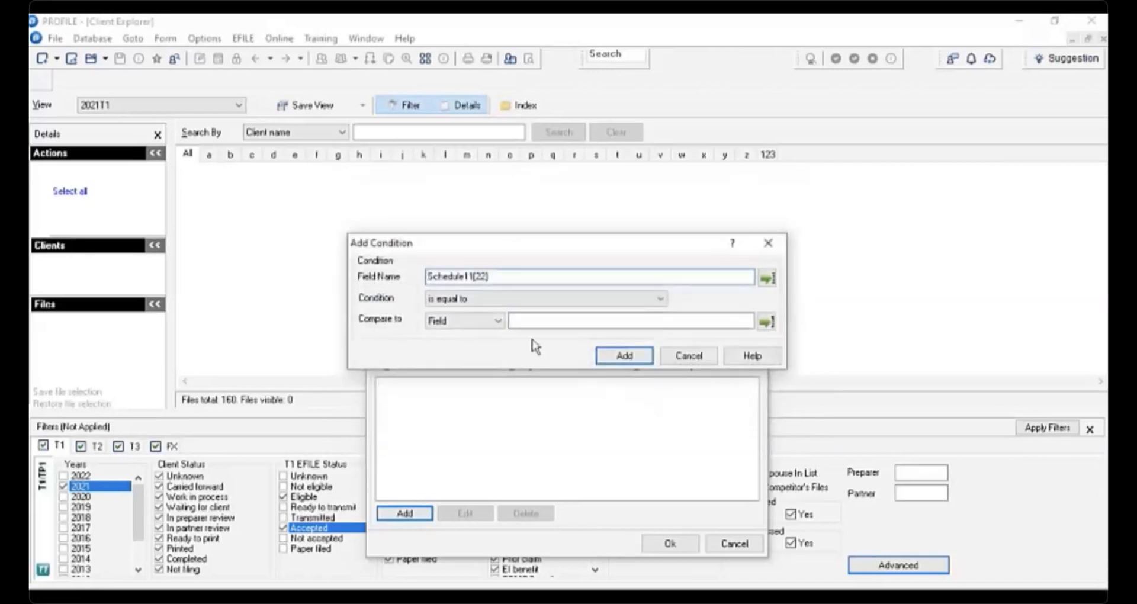
- Set the condition to is equal to the ClientAddress field, then cancel the condition and the advanced filters
click(665, 301)
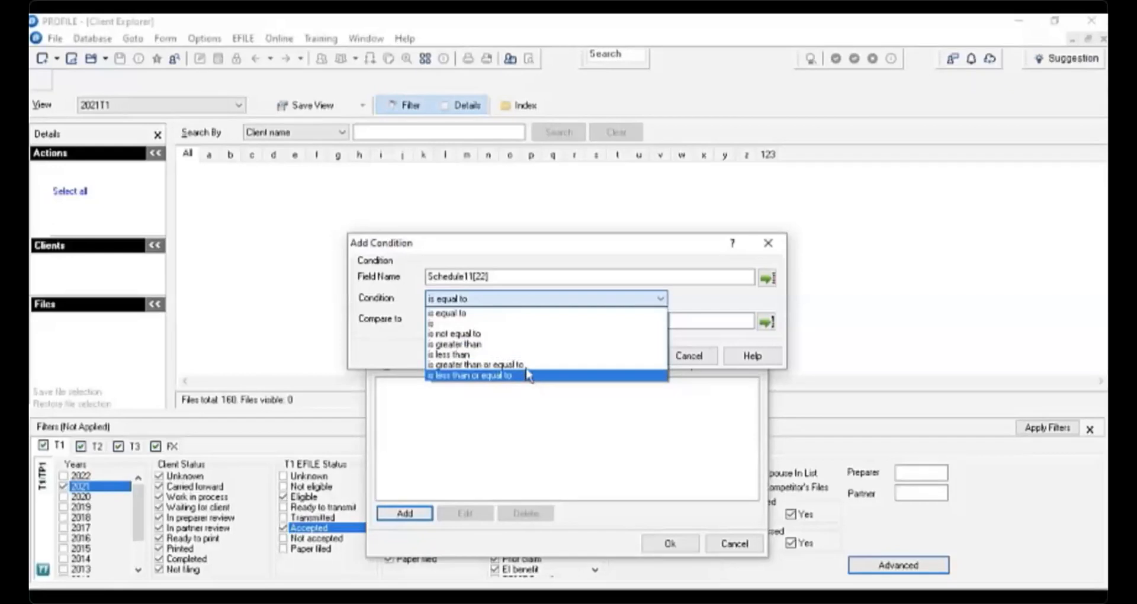
click(513, 313)
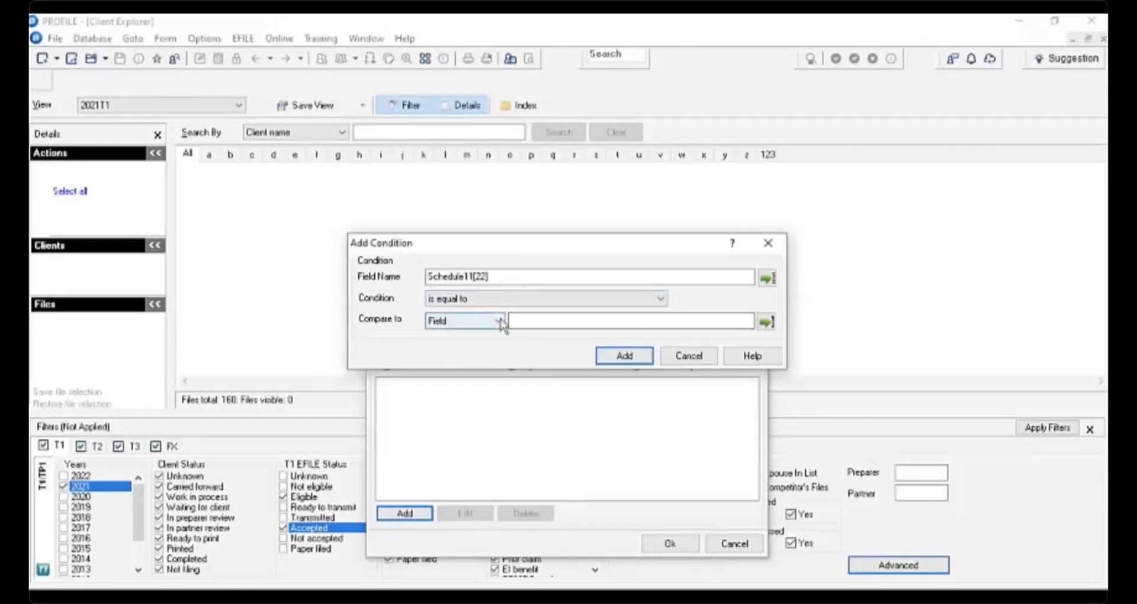
click(500, 321)
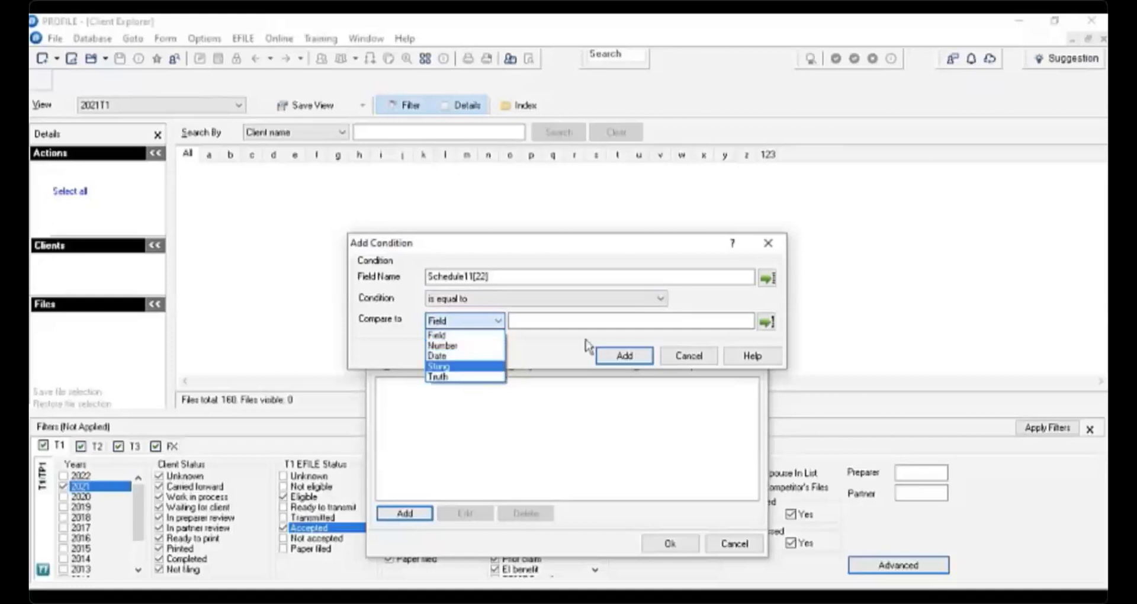
click(604, 320)
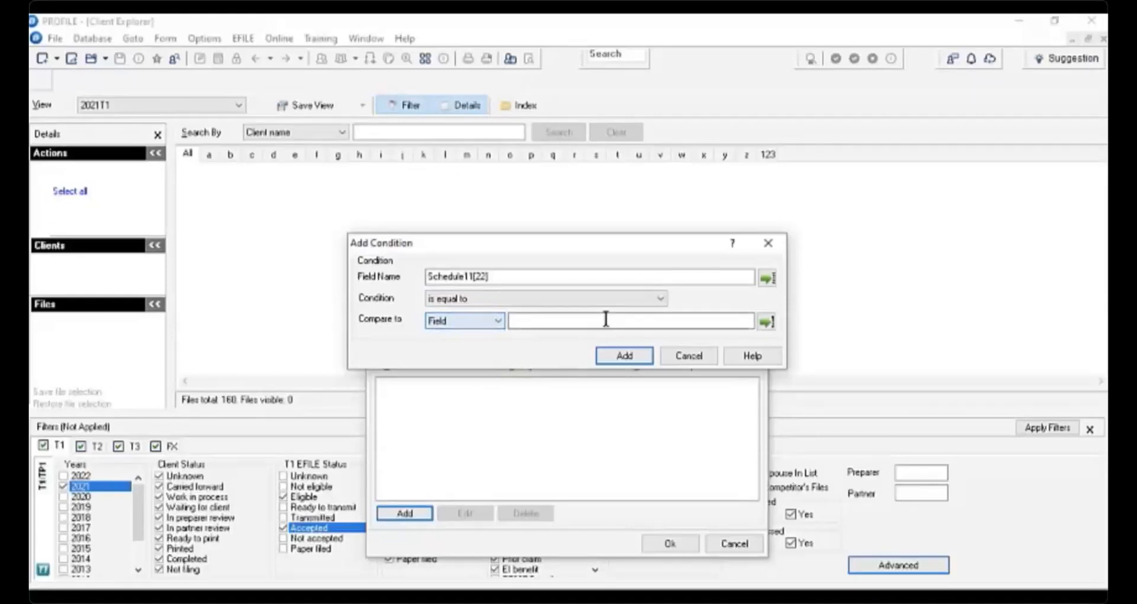
click(766, 323)
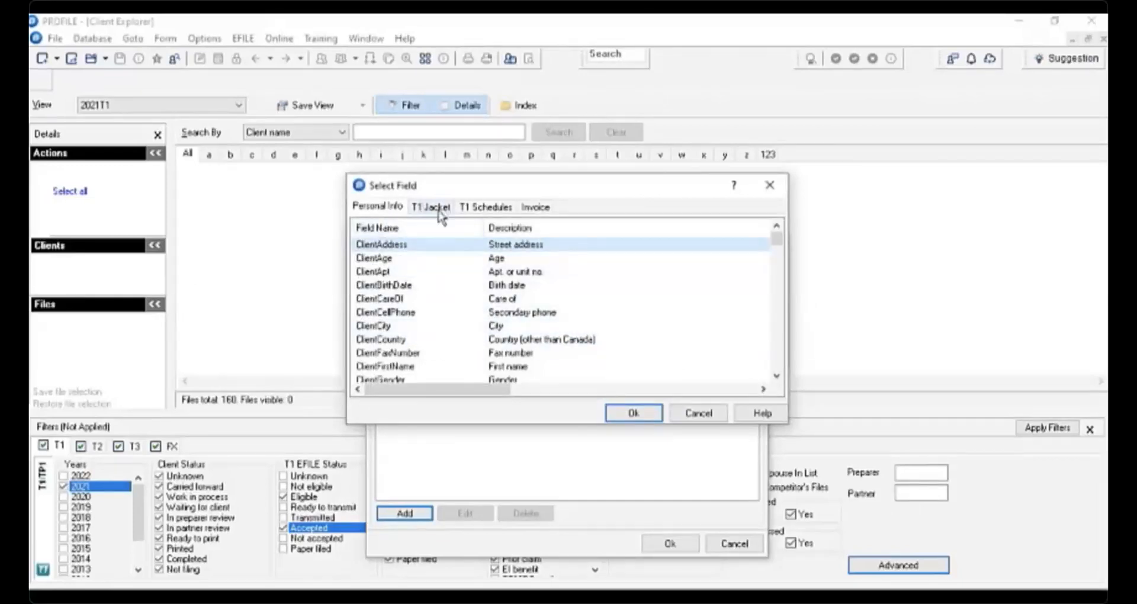
click(655, 423)
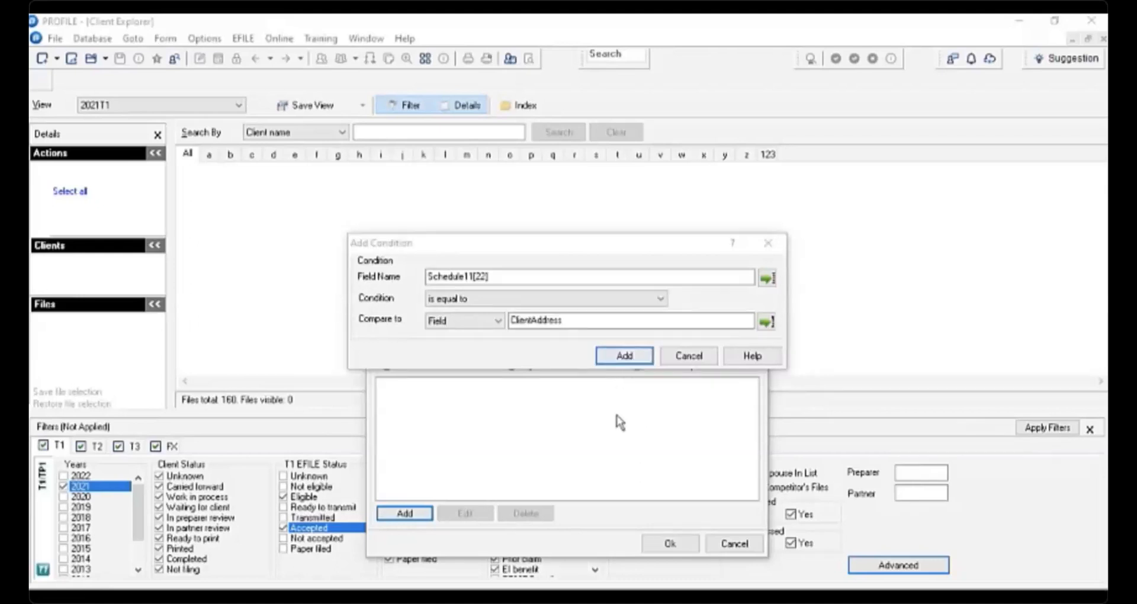
click(690, 358)
click(752, 356)
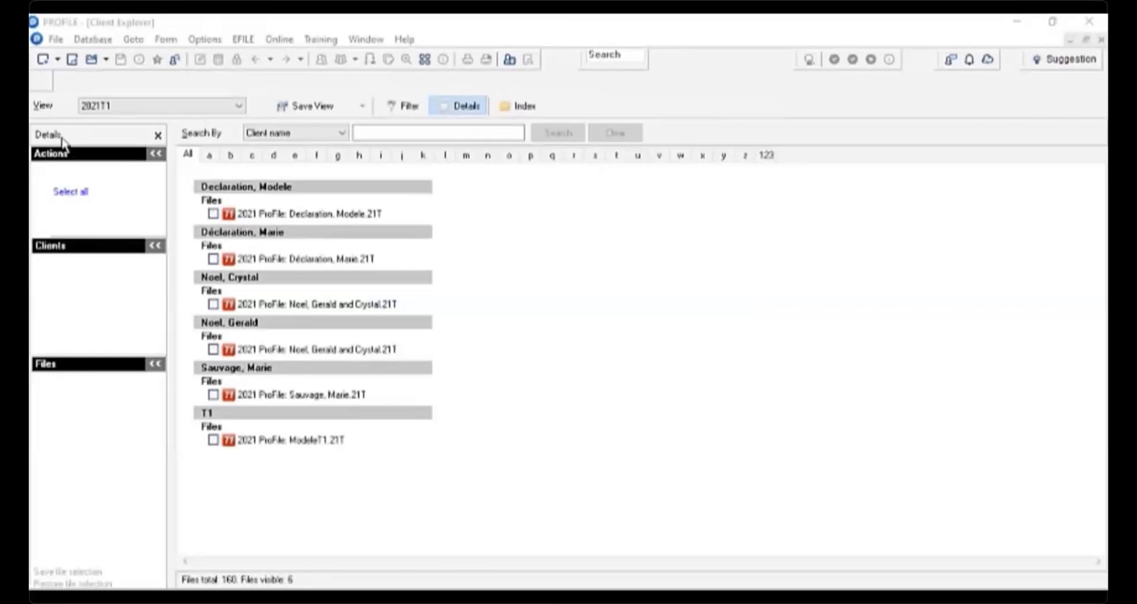
- Select all files in the view, uncheck three of them individually, and select all again
click(75, 192)
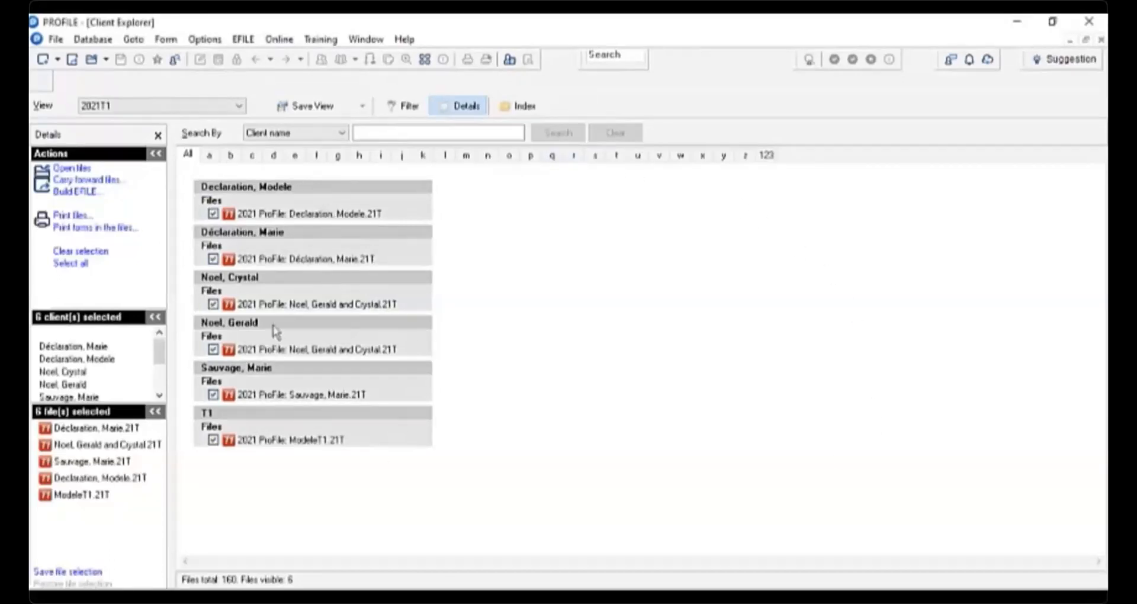
click(213, 213)
click(213, 258)
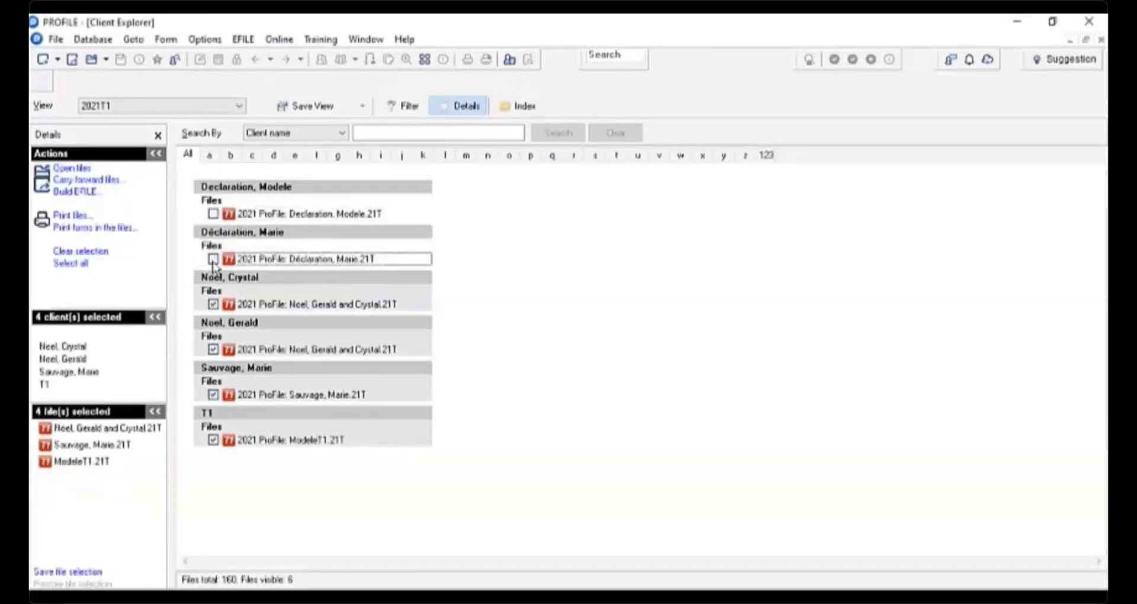
click(214, 304)
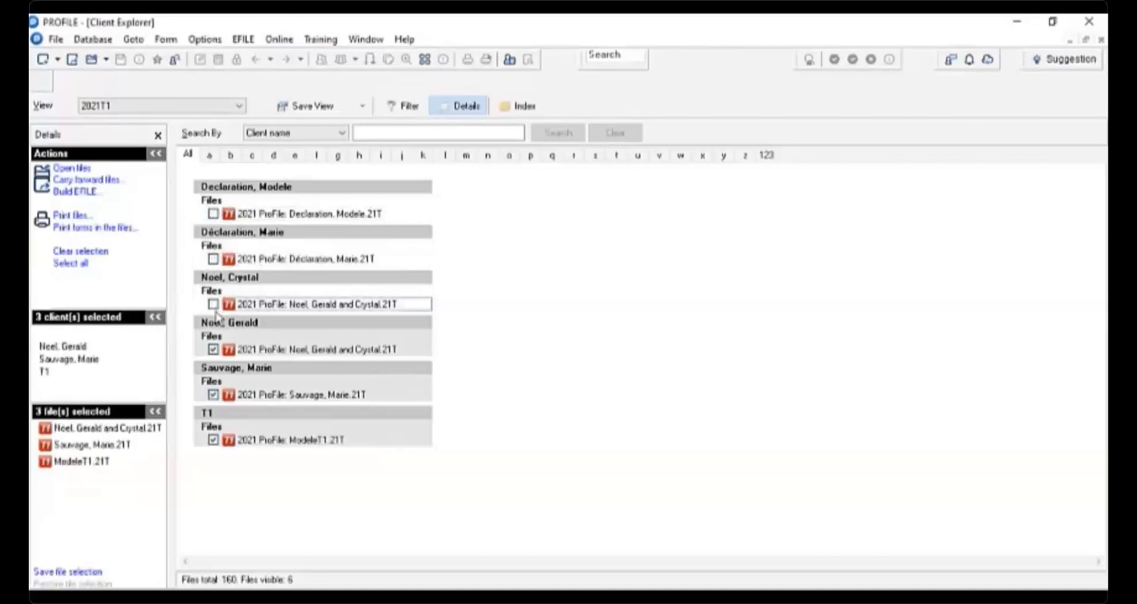
click(89, 265)
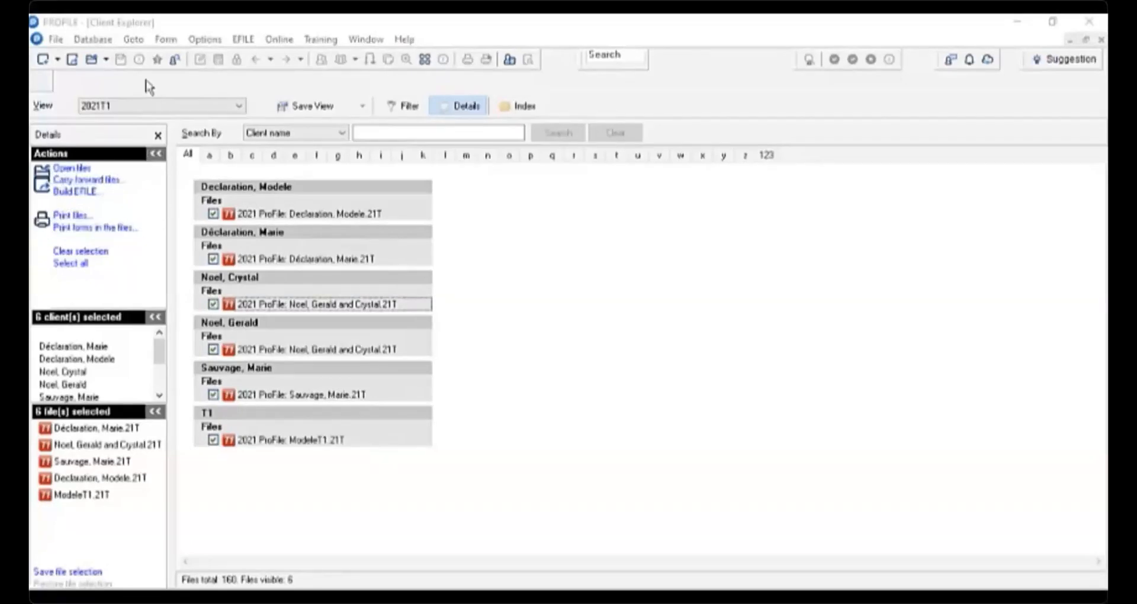
- Carry forward the selected files to the next year and close the results log
click(92, 41)
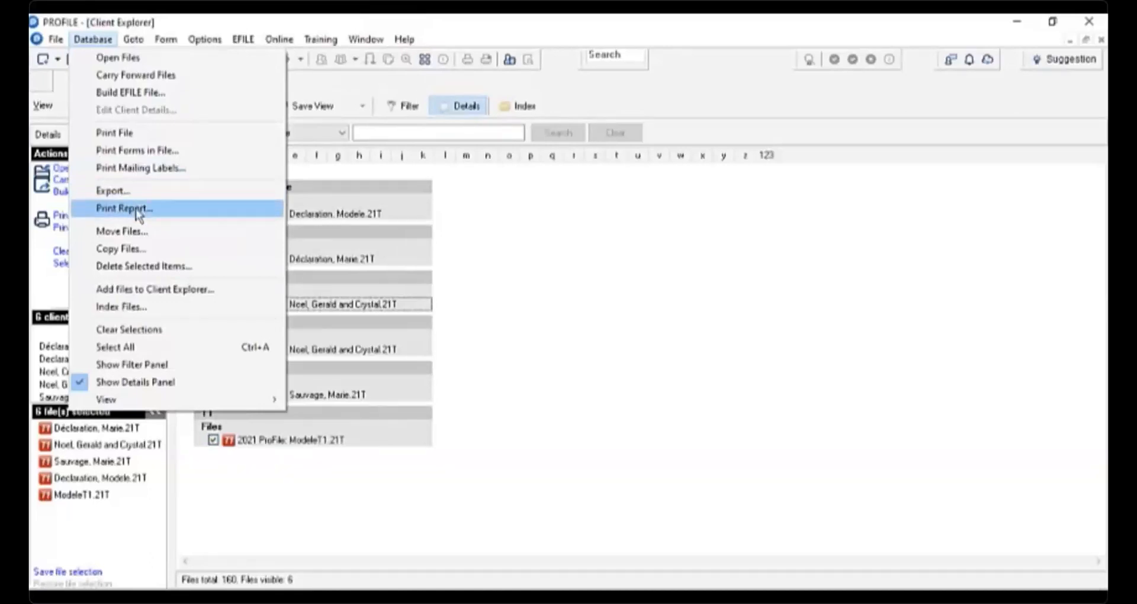
click(414, 536)
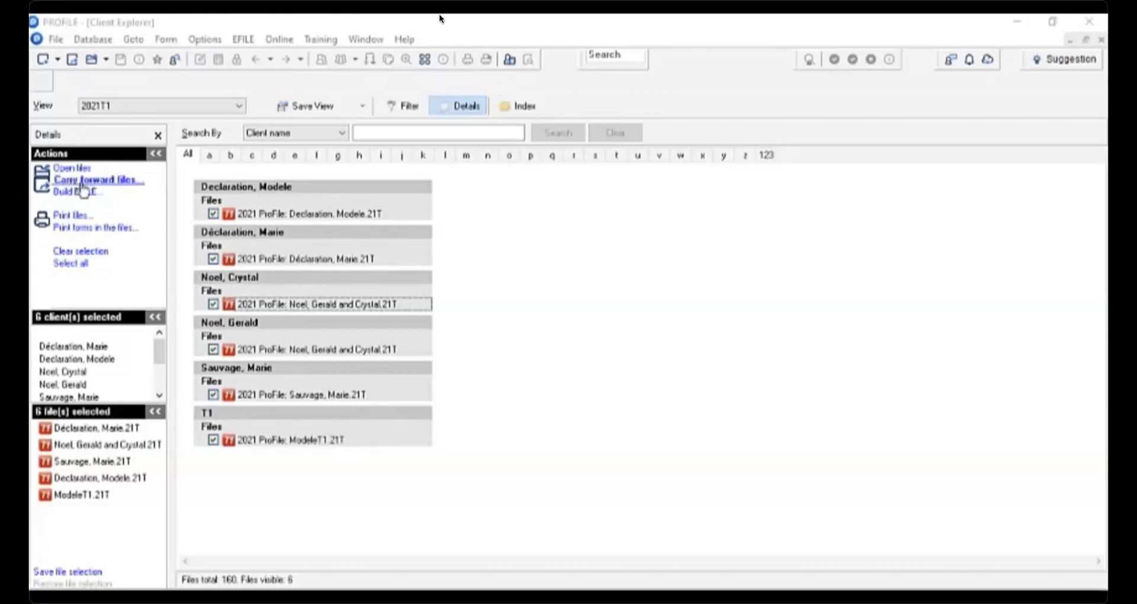
click(82, 184)
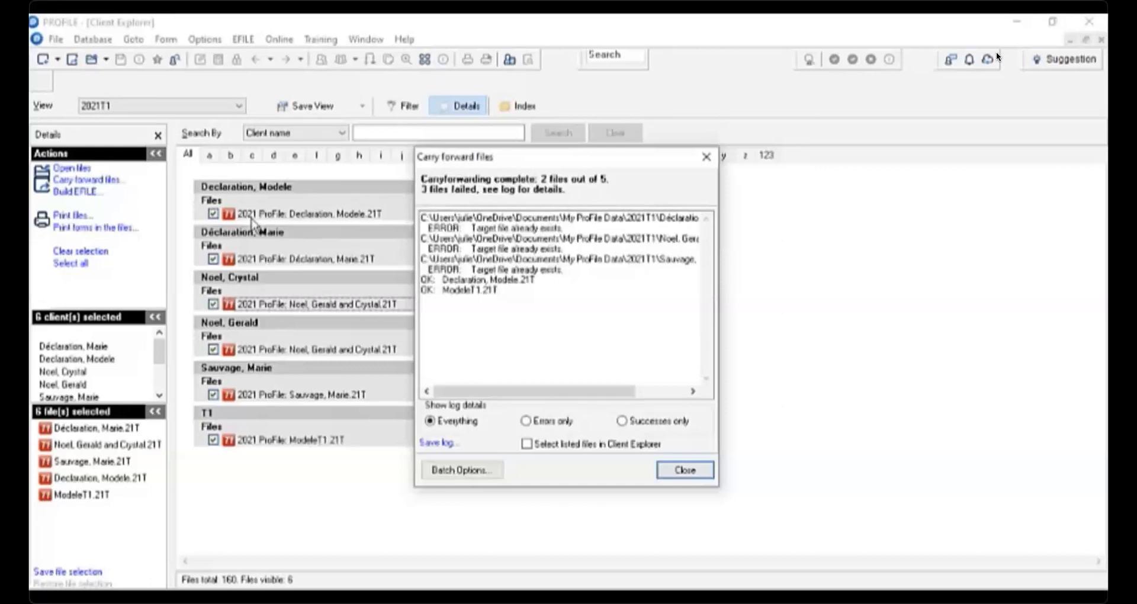
click(680, 469)
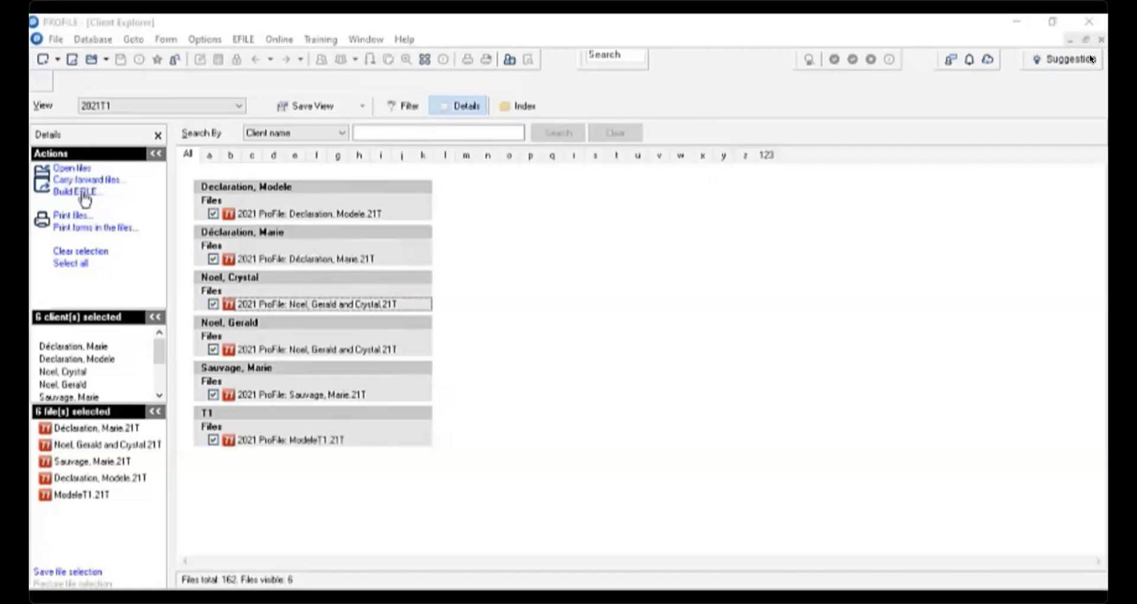
- Start building an EFILE batch from the selected files
click(81, 196)
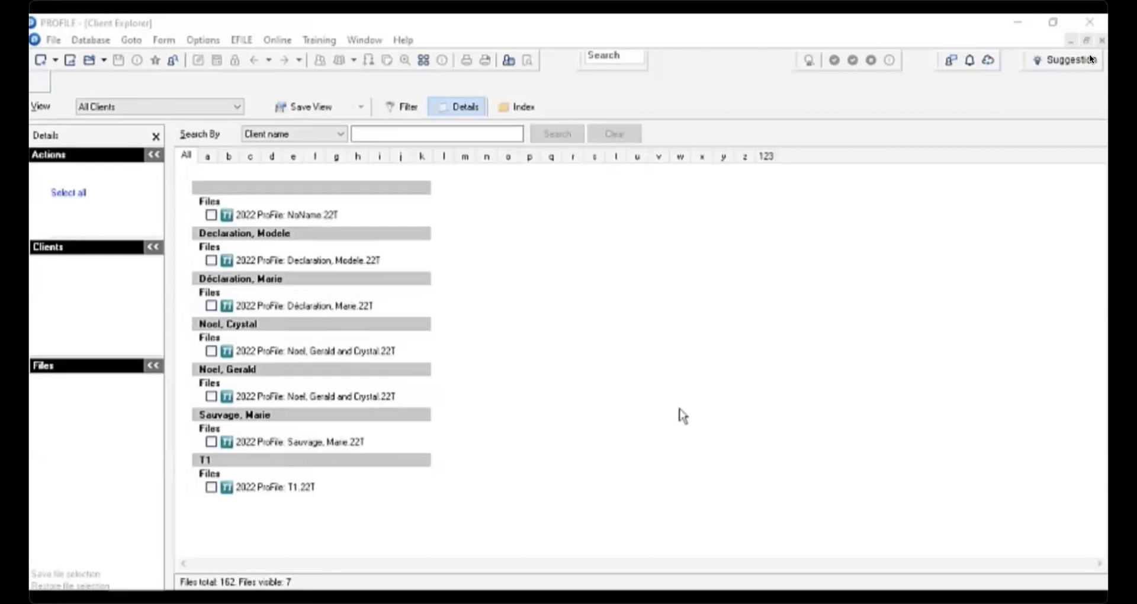
click(407, 109)
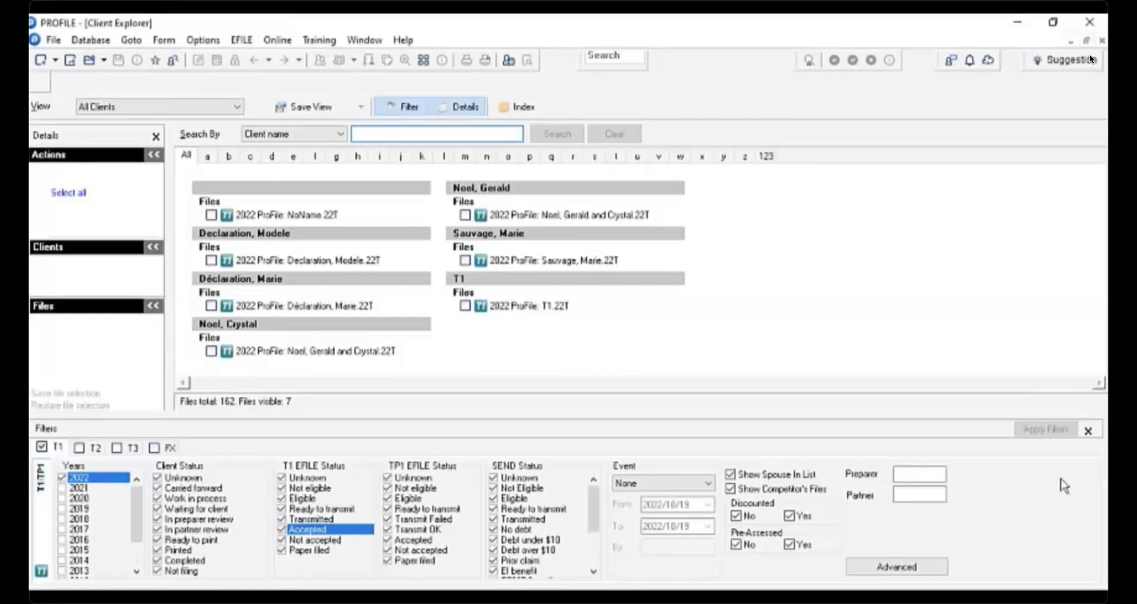
click(1085, 433)
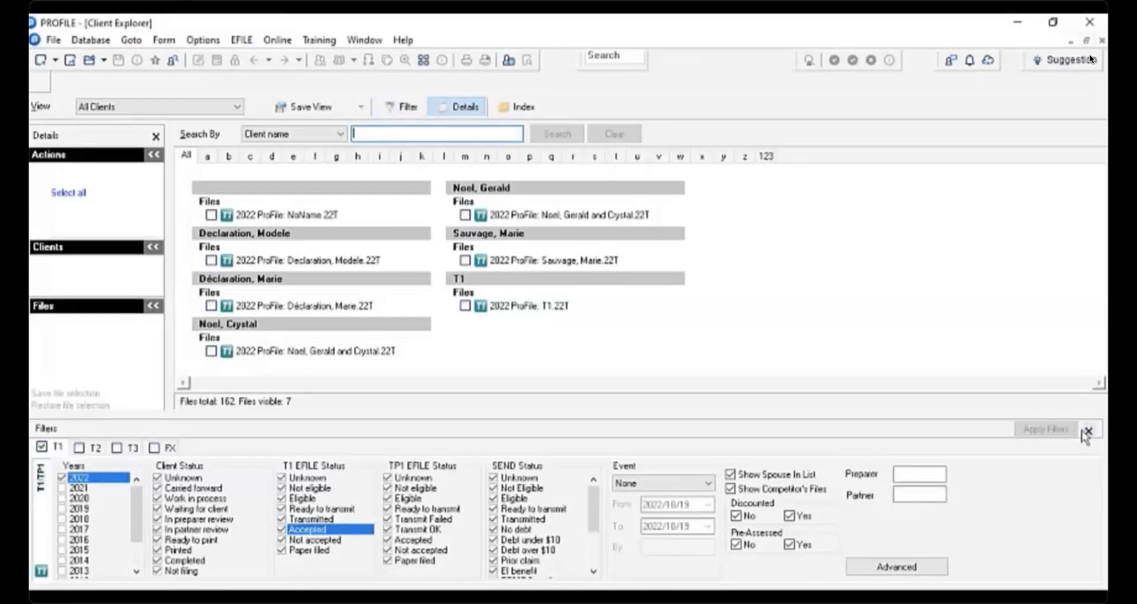
- Select all files and launch CRA Auto-fill my return from the CRA Data Import Tool
click(68, 192)
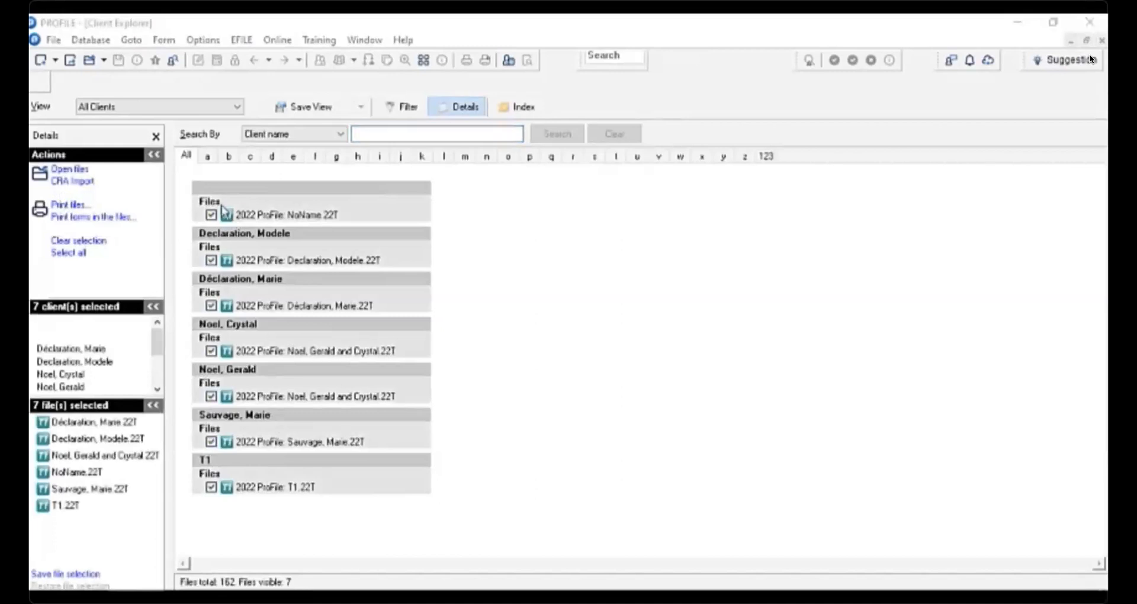
click(91, 42)
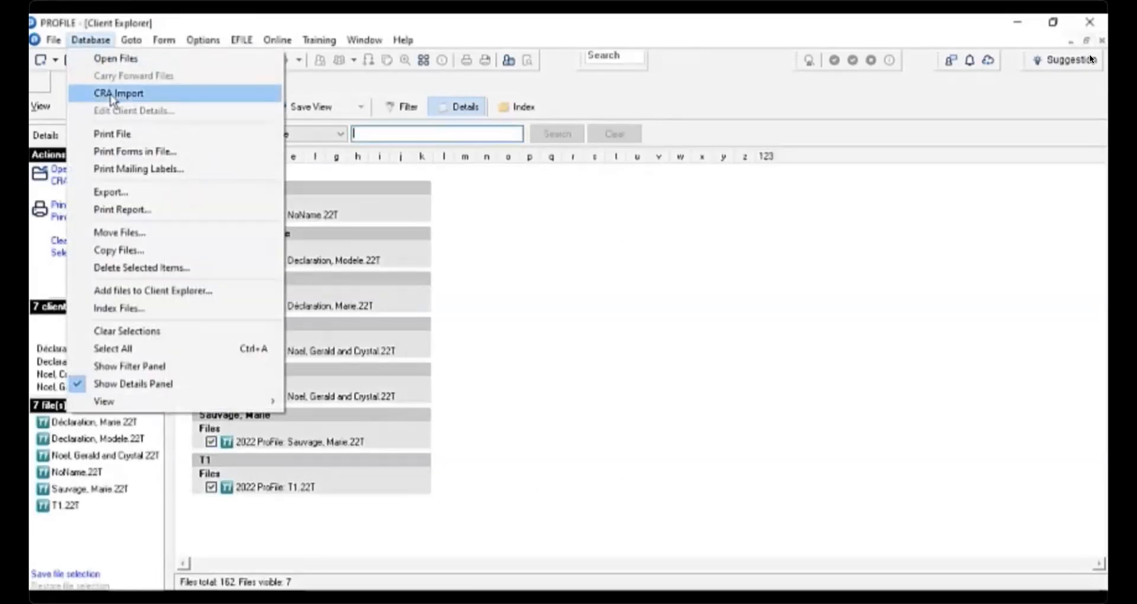
click(113, 95)
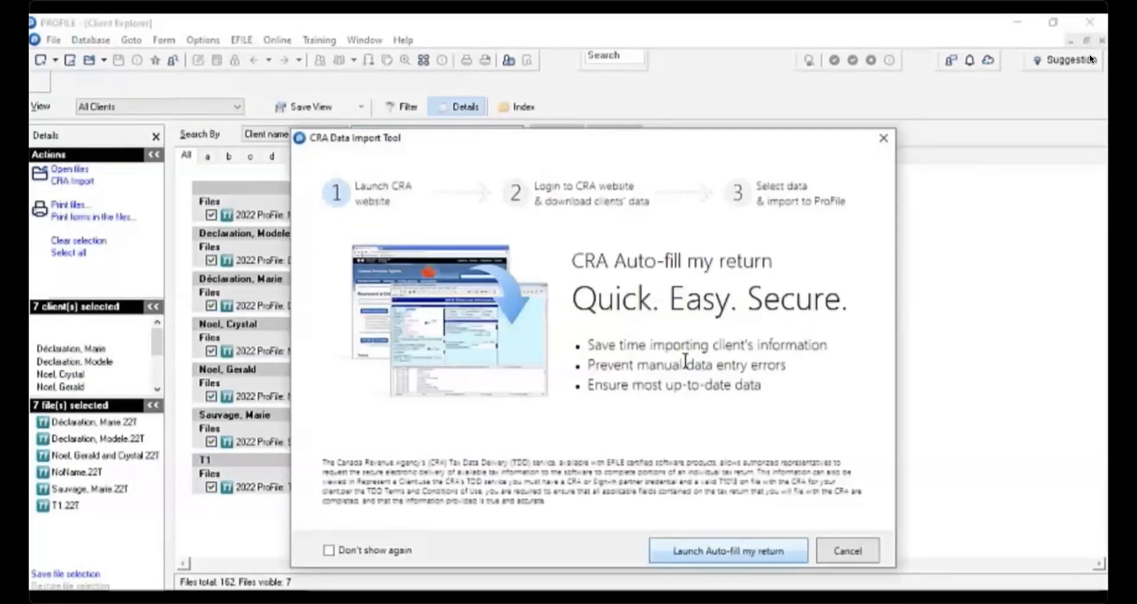
click(723, 556)
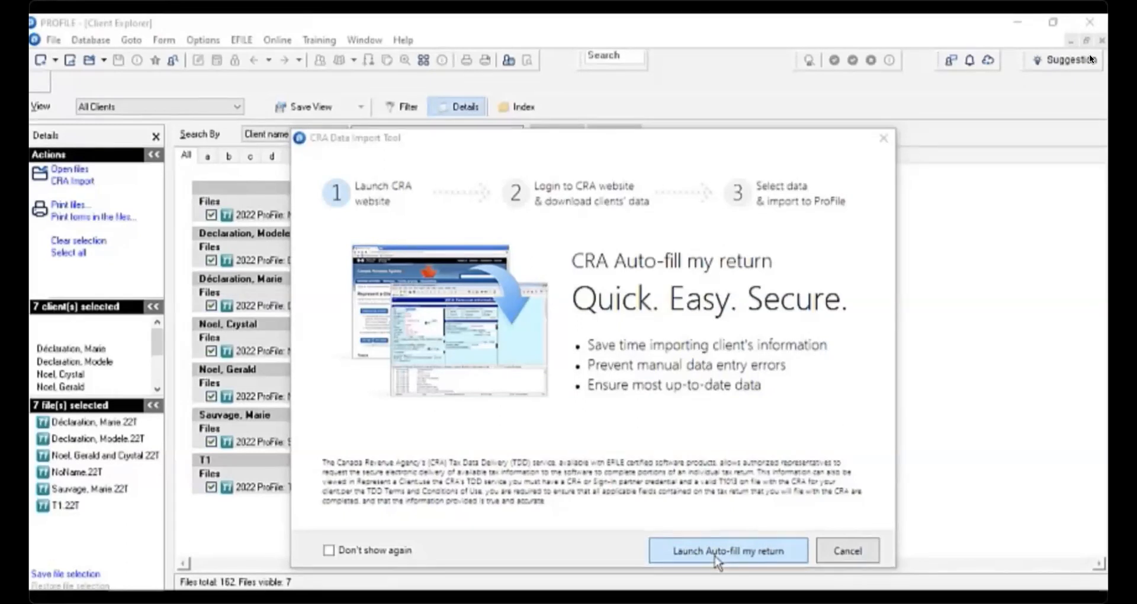
click(716, 560)
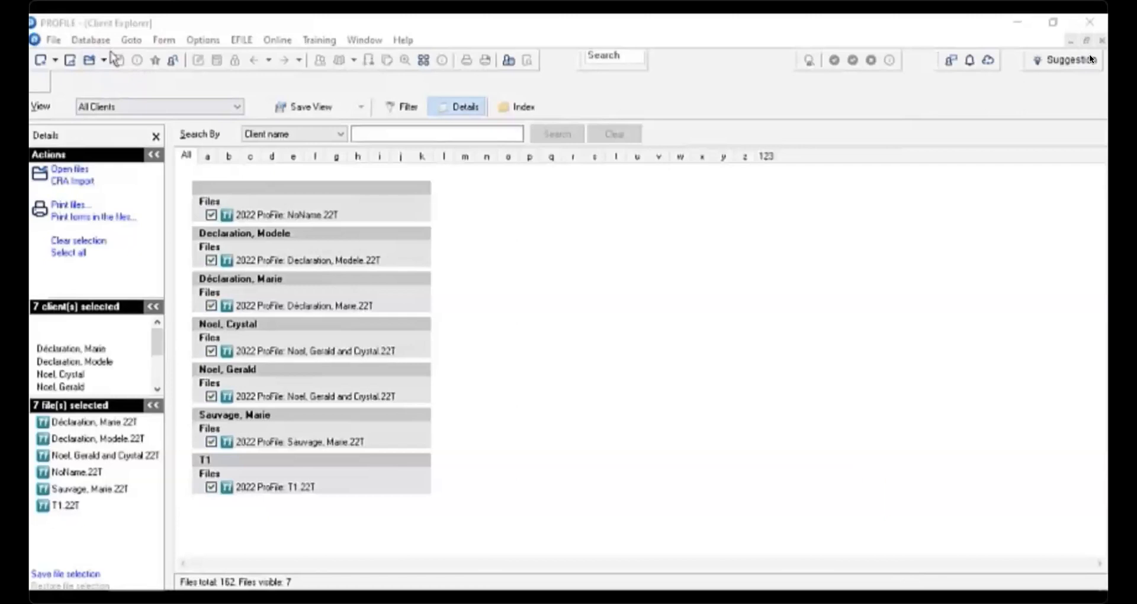
- Open Print Mailing Labels for the selected files
click(92, 39)
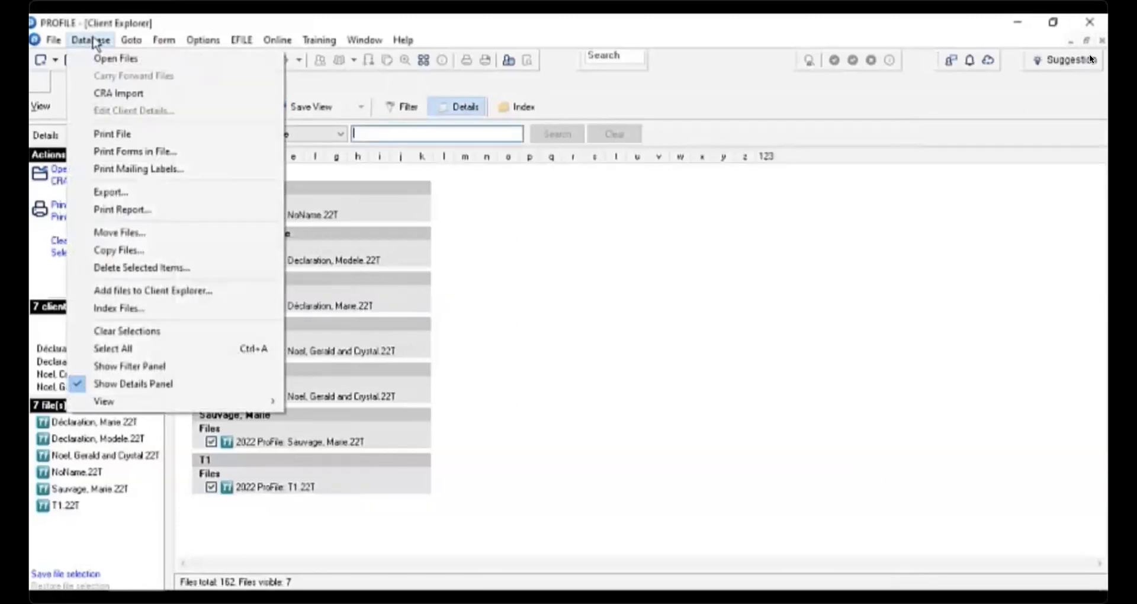
click(121, 170)
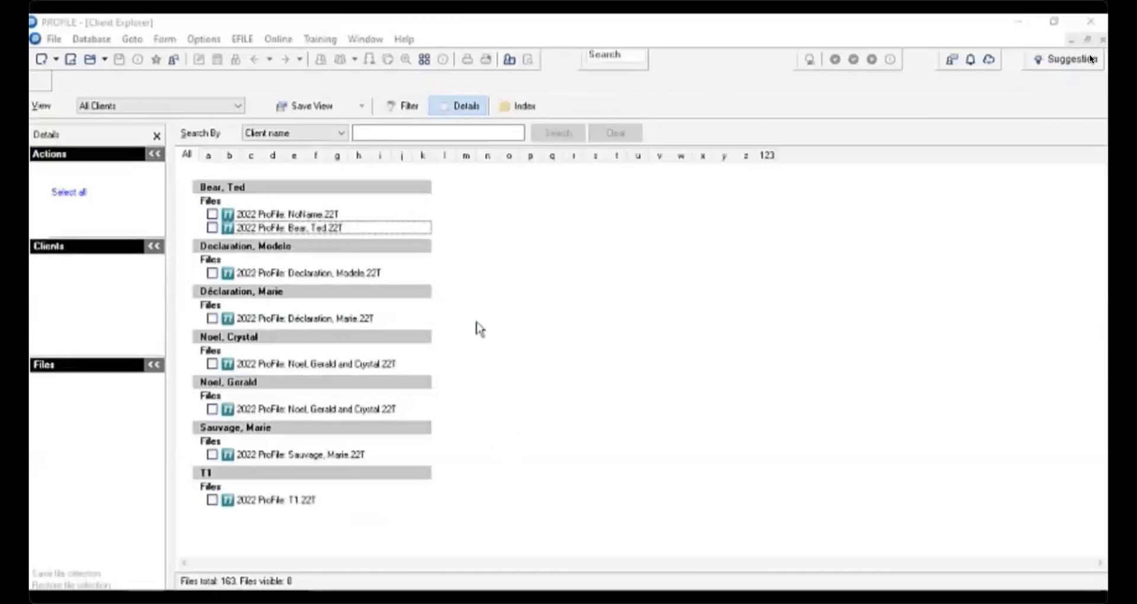
- Filter the files to show only the Paper filed T1 EFILE status and apply the filter
click(408, 112)
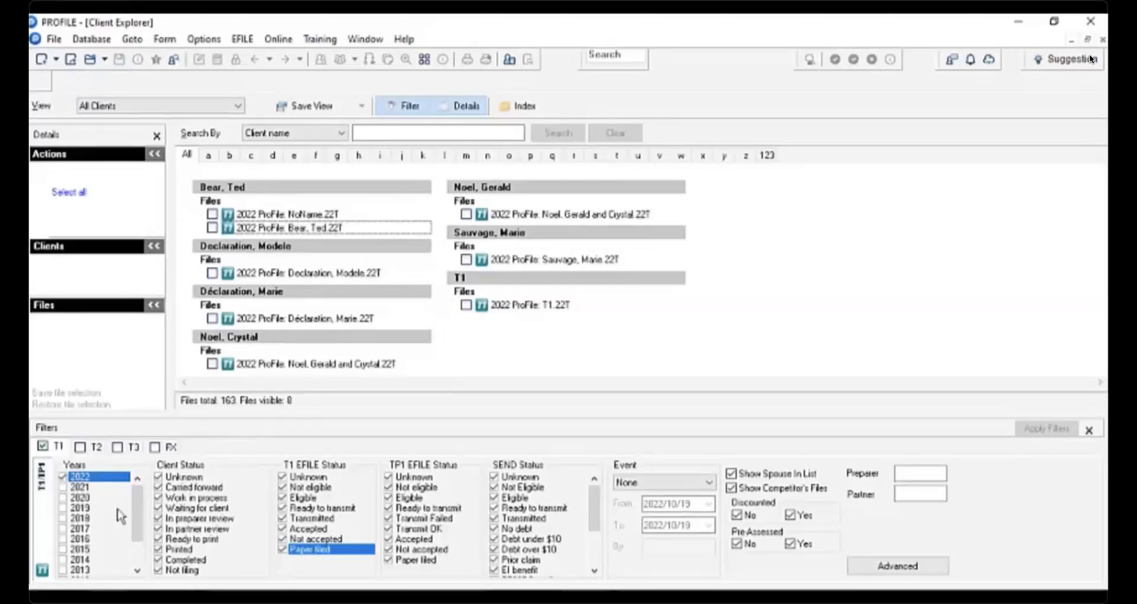
right_click(349, 501)
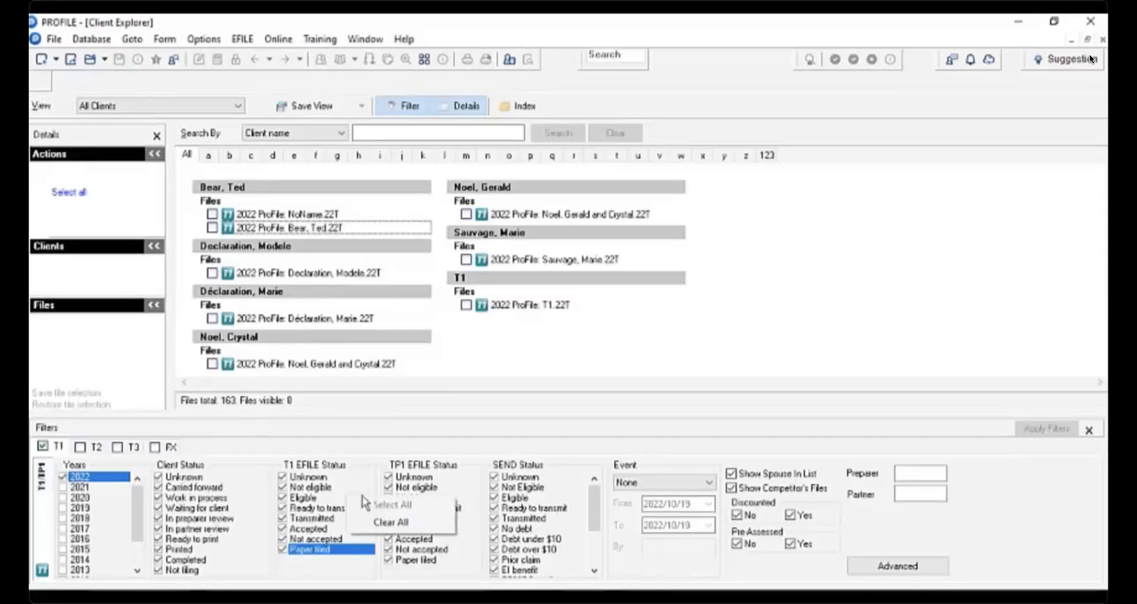
click(385, 524)
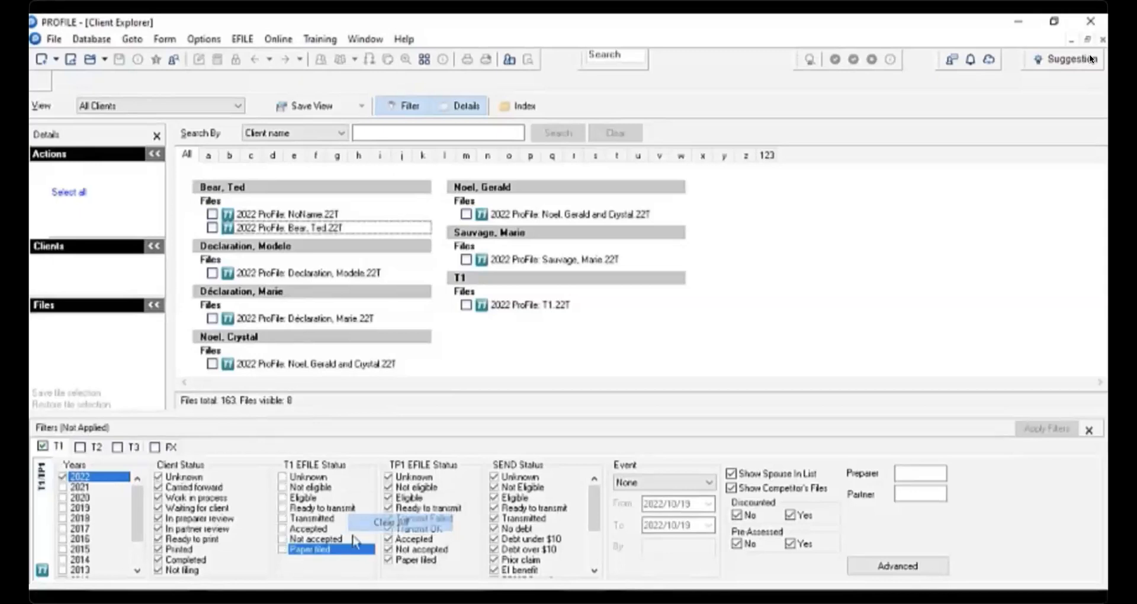
click(283, 548)
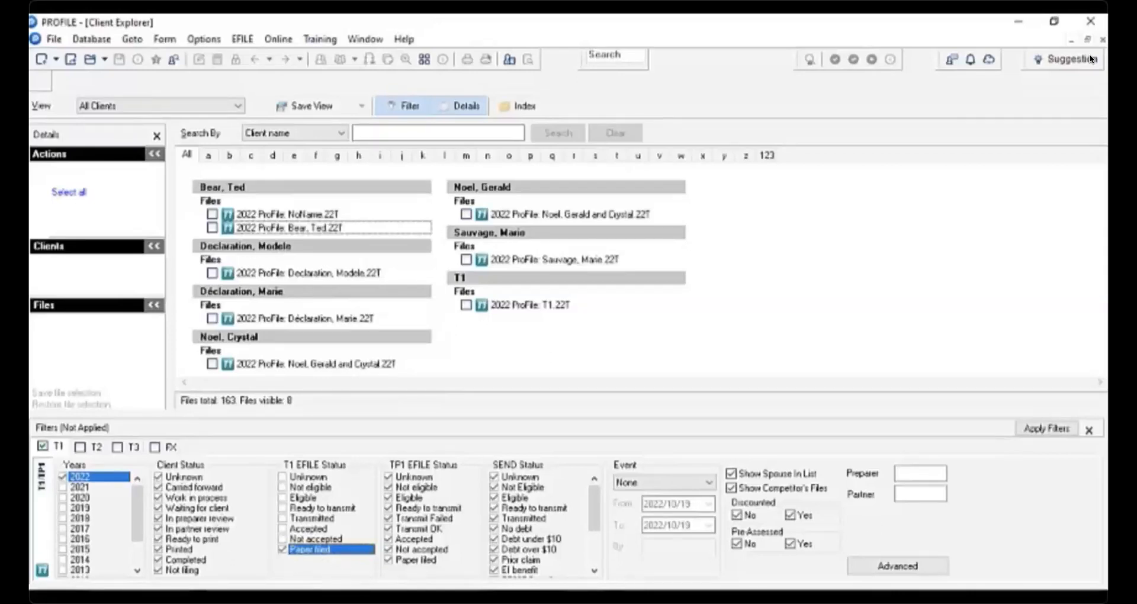
click(1042, 428)
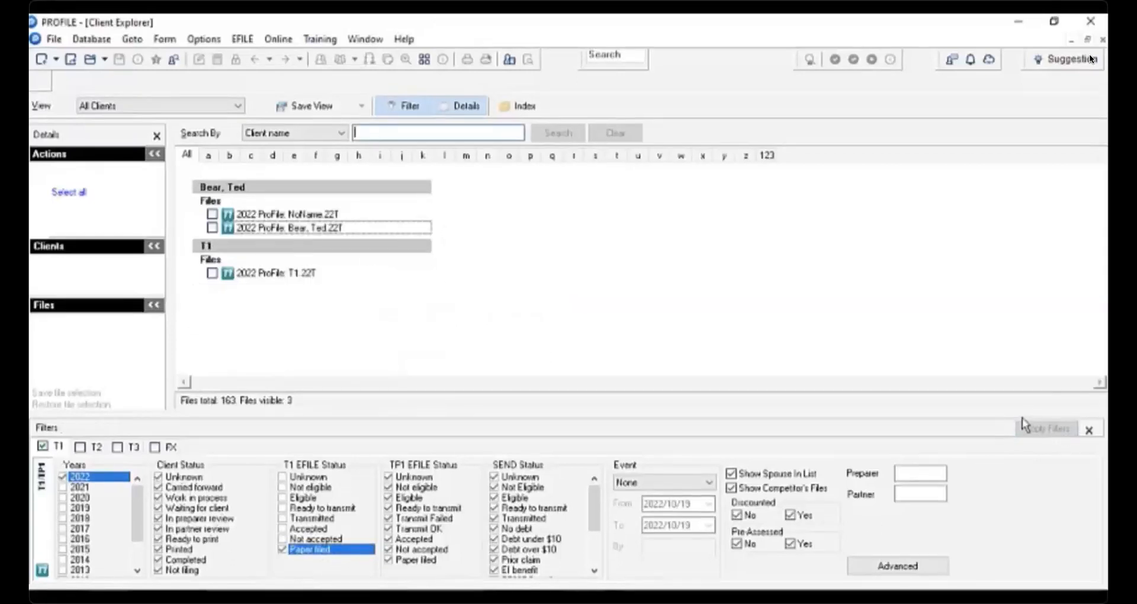
click(1089, 431)
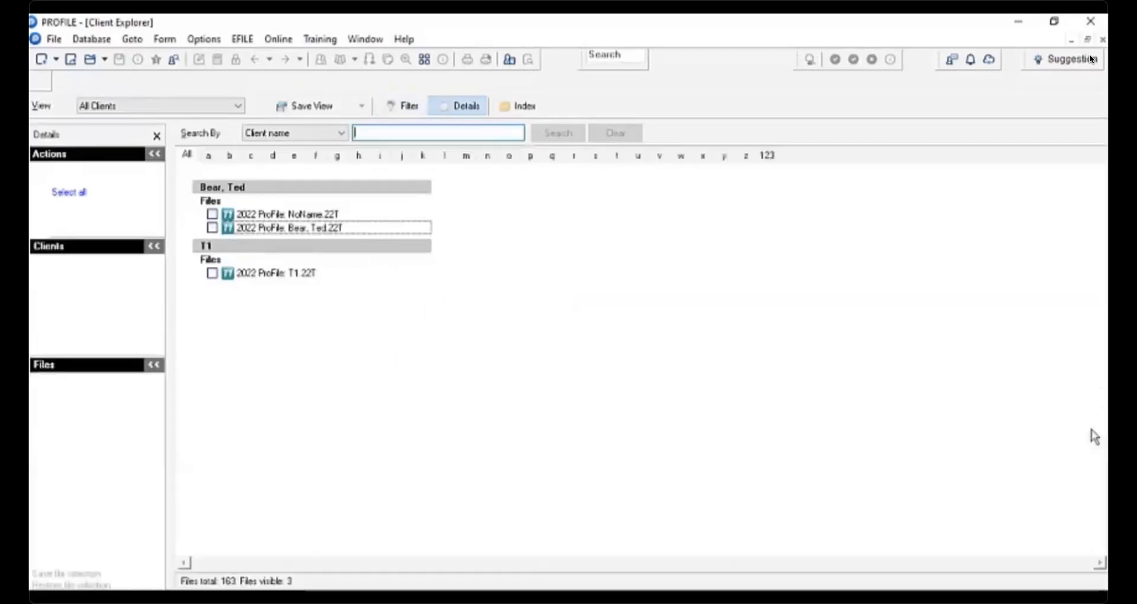
- Select all filtered files and open the Print Report options
click(77, 193)
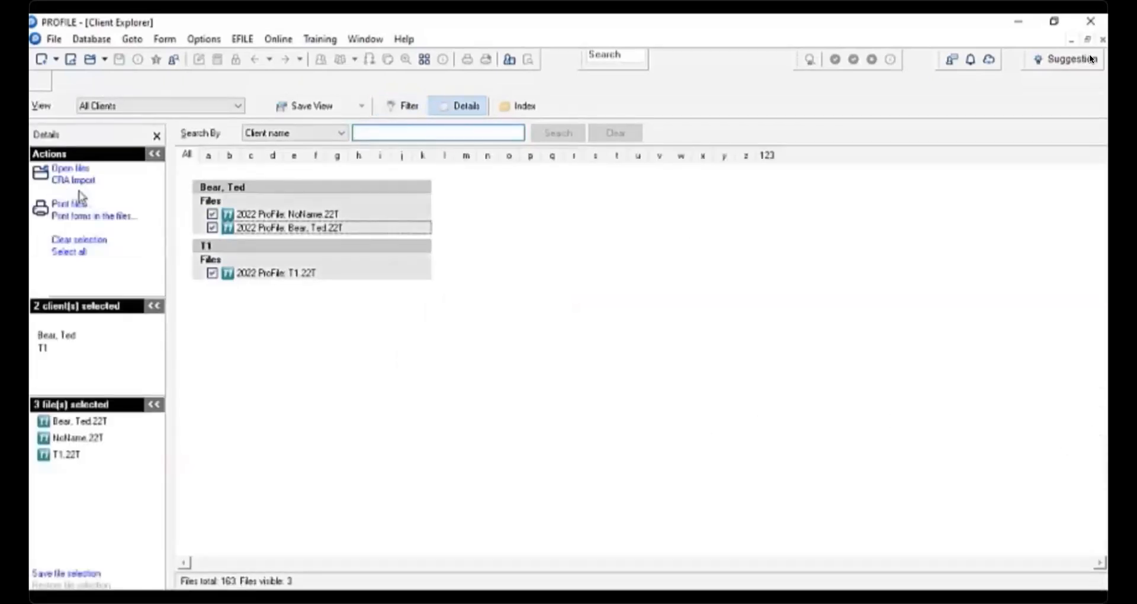
click(83, 41)
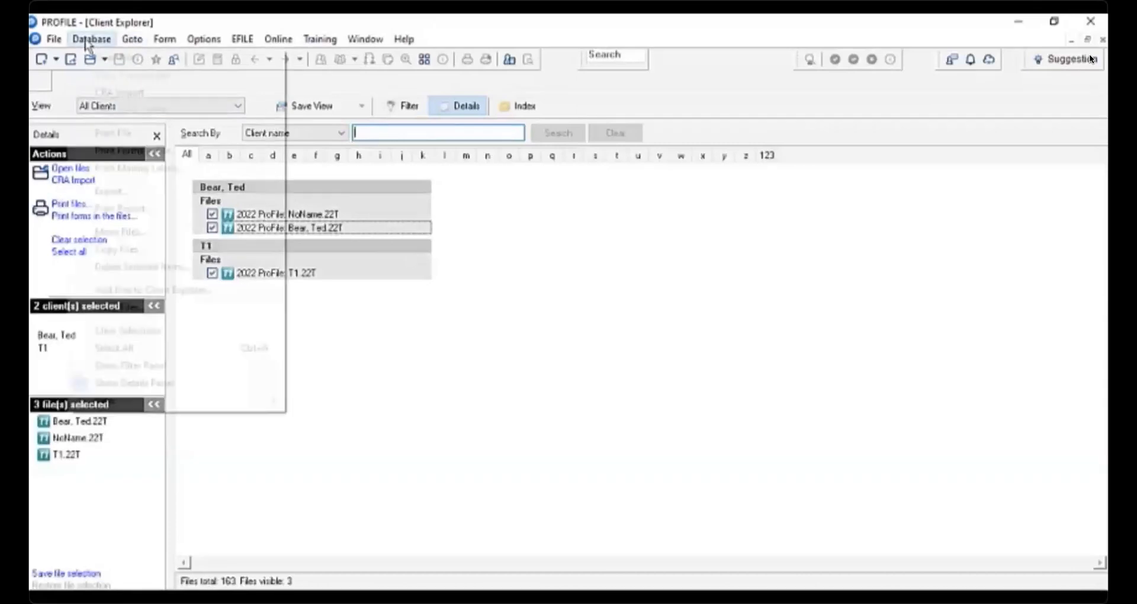
click(149, 209)
click(436, 447)
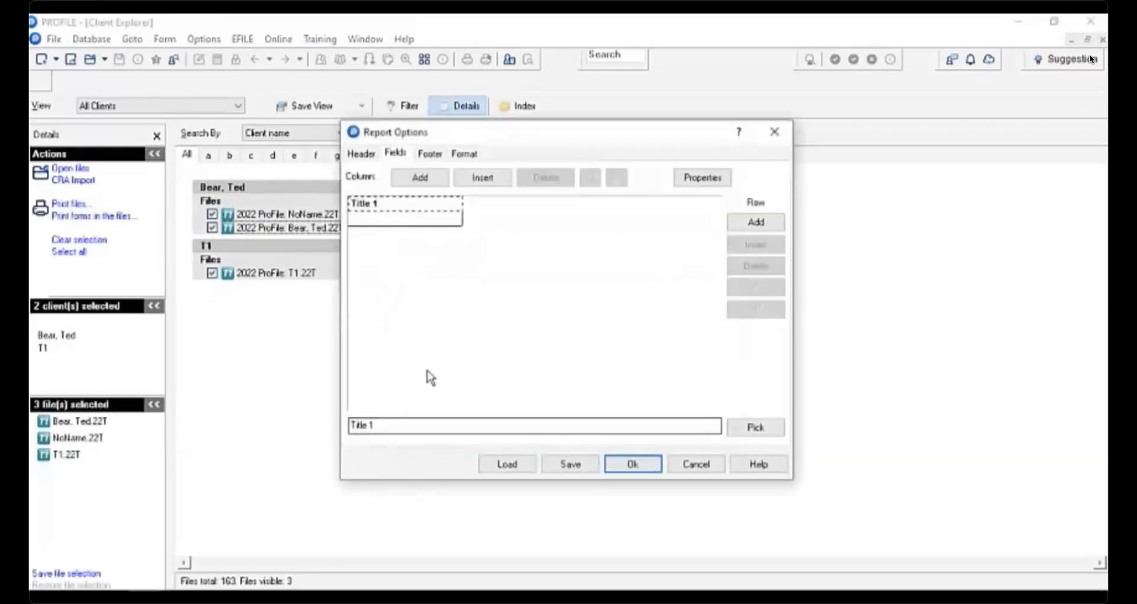
click(400, 207)
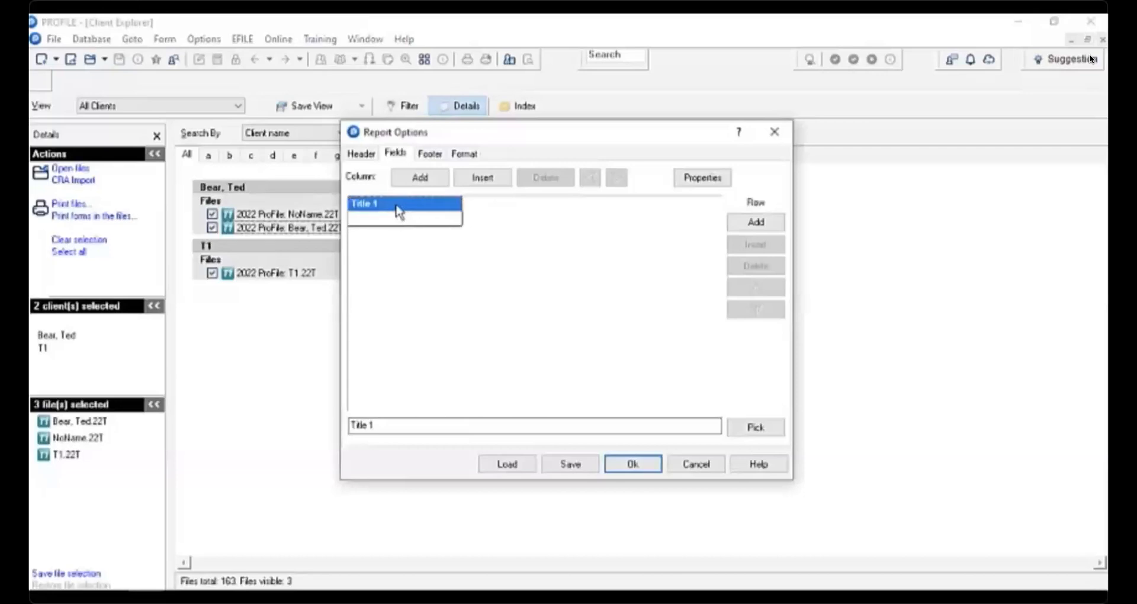
double_click(398, 209)
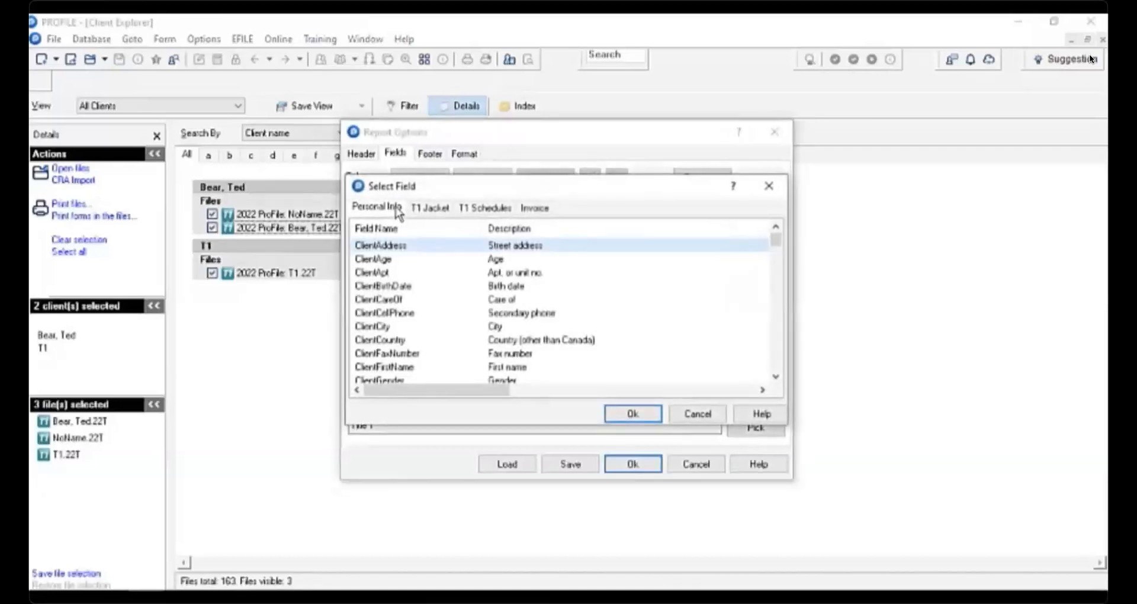
click(768, 185)
- Add a second report column and set the first column's field to ClientFirstName
click(426, 177)
click(499, 204)
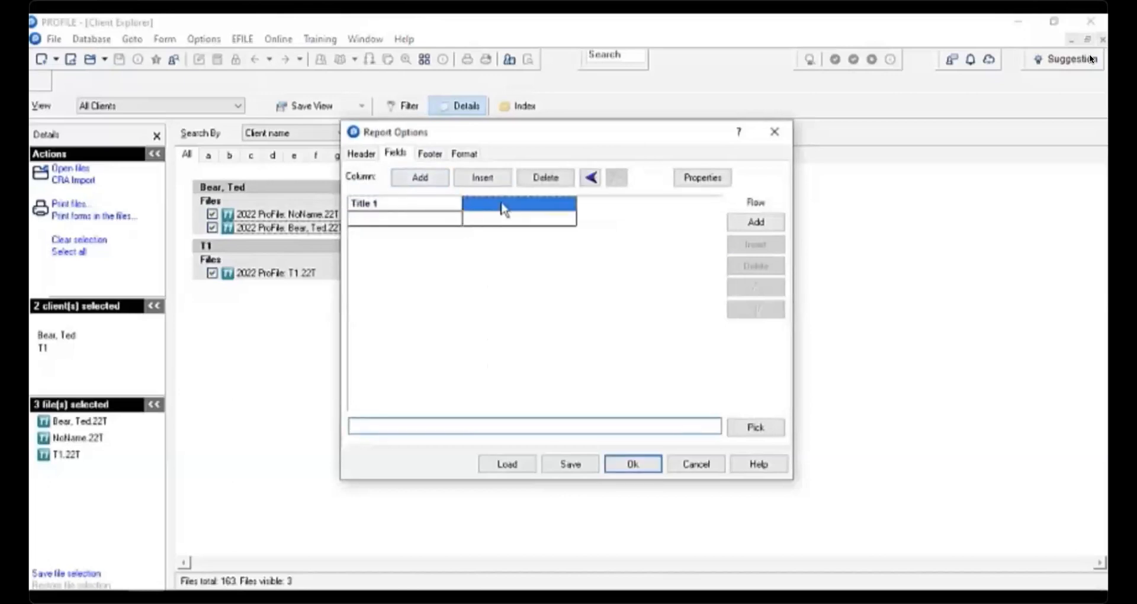
click(408, 208)
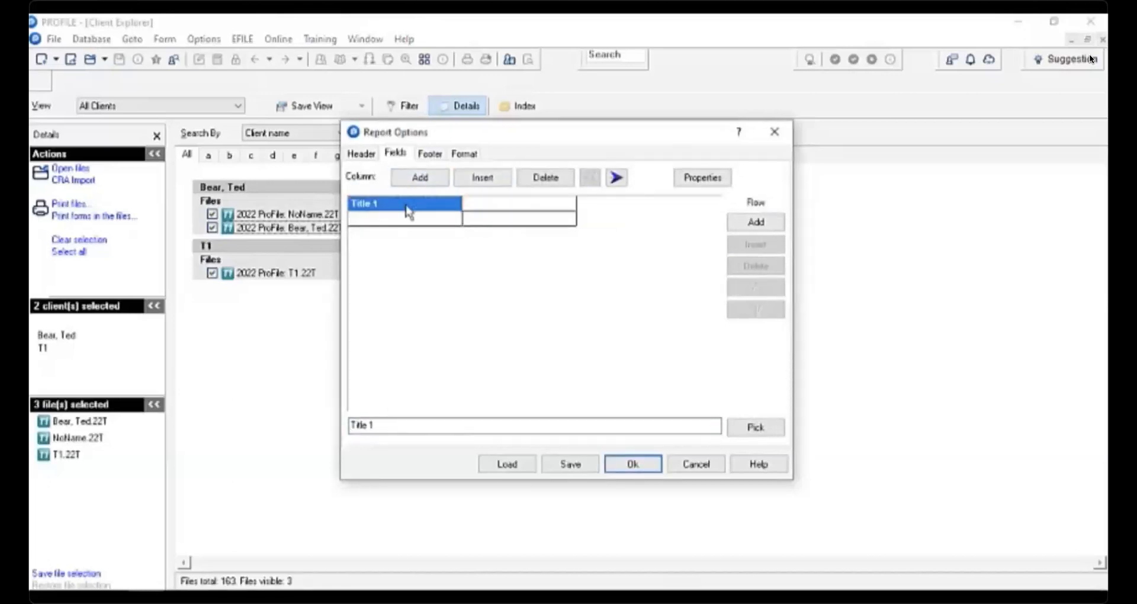
double_click(369, 208)
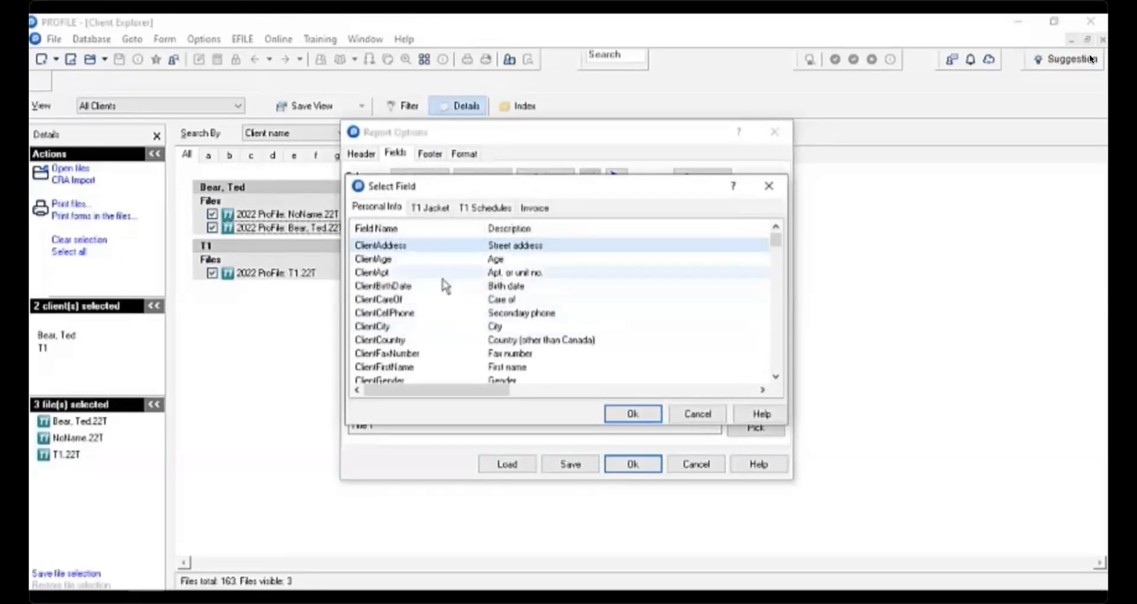
scroll(441, 315, down, 2)
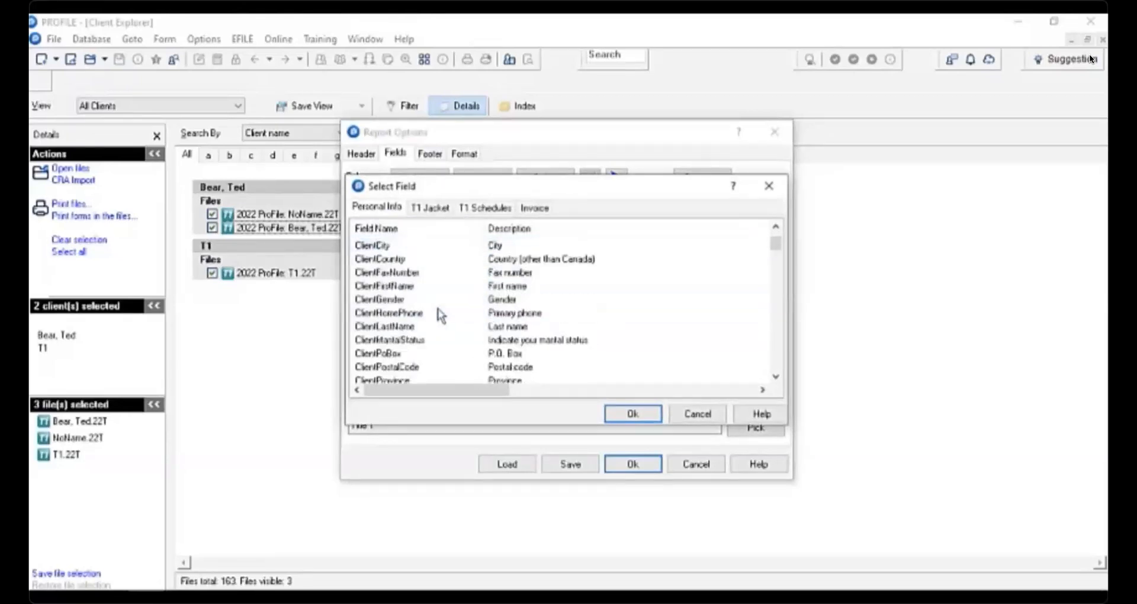
scroll(442, 315, down, 1)
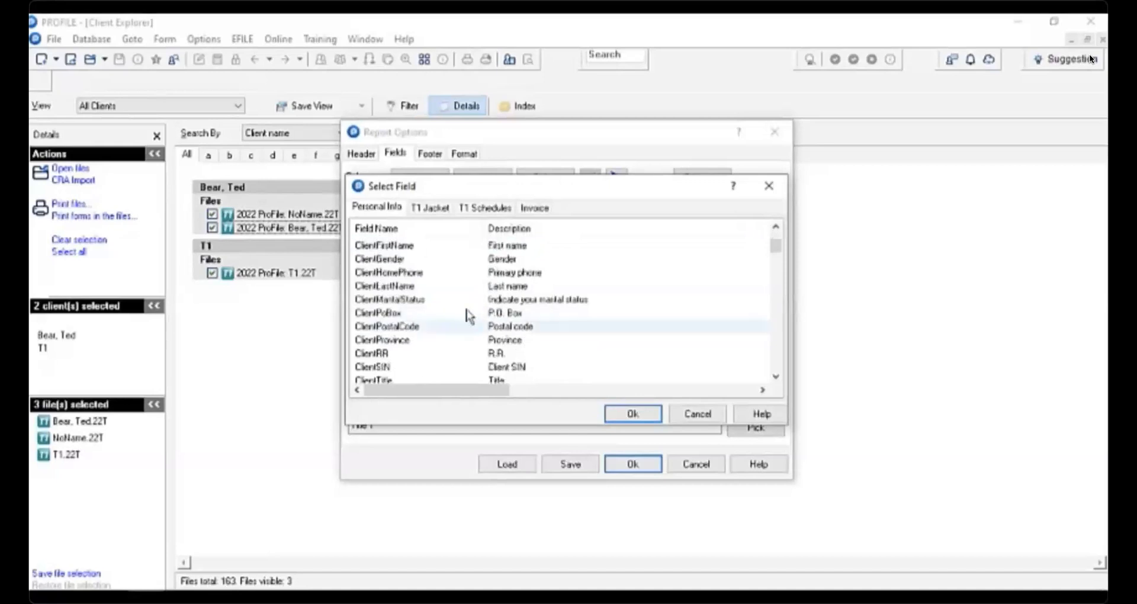
scroll(490, 305, up, 1)
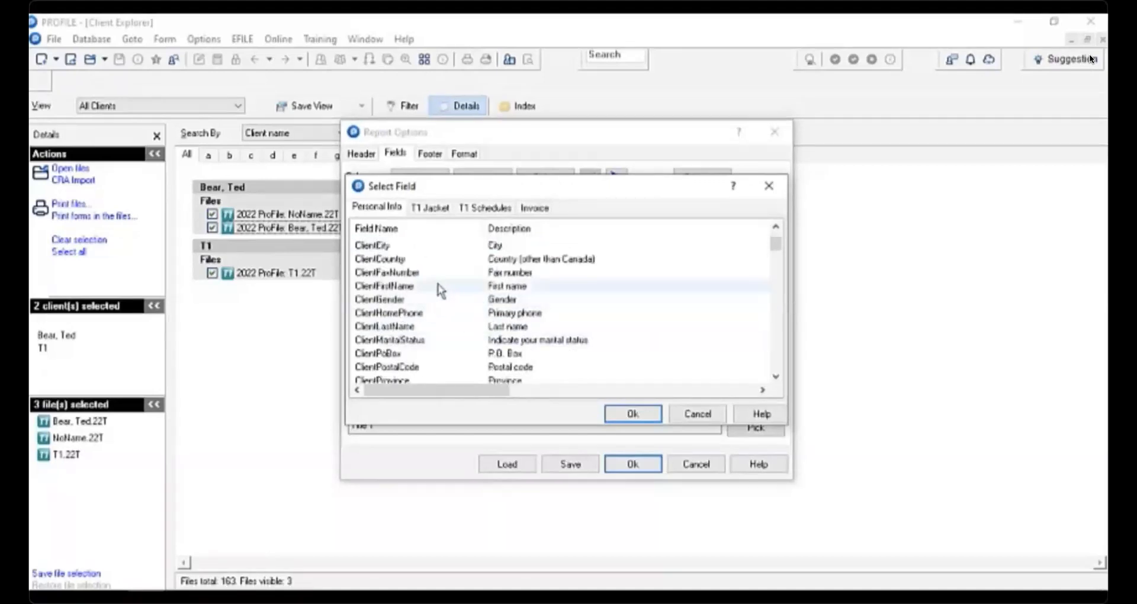
click(522, 287)
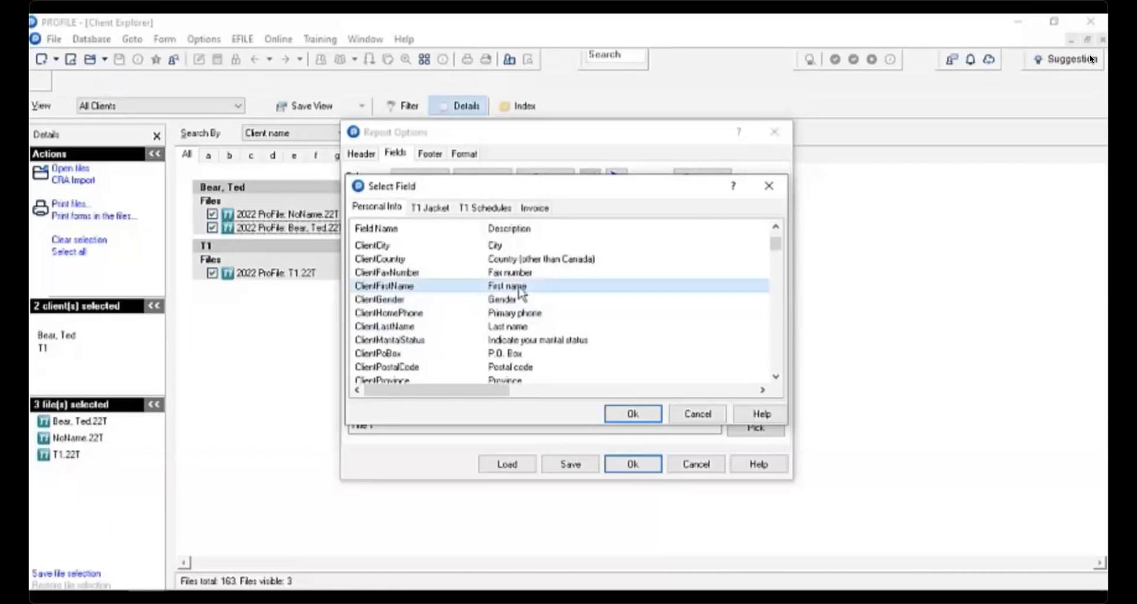
click(637, 417)
- Set the second report column's field to ClientLastName
click(510, 207)
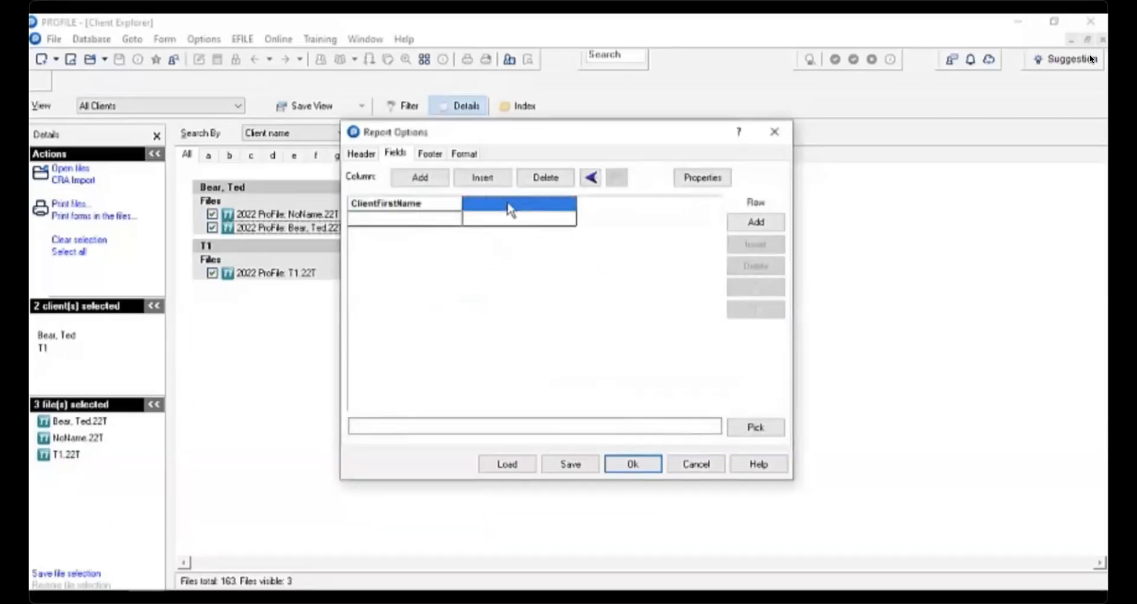
double_click(509, 209)
scroll(524, 305, down, 5)
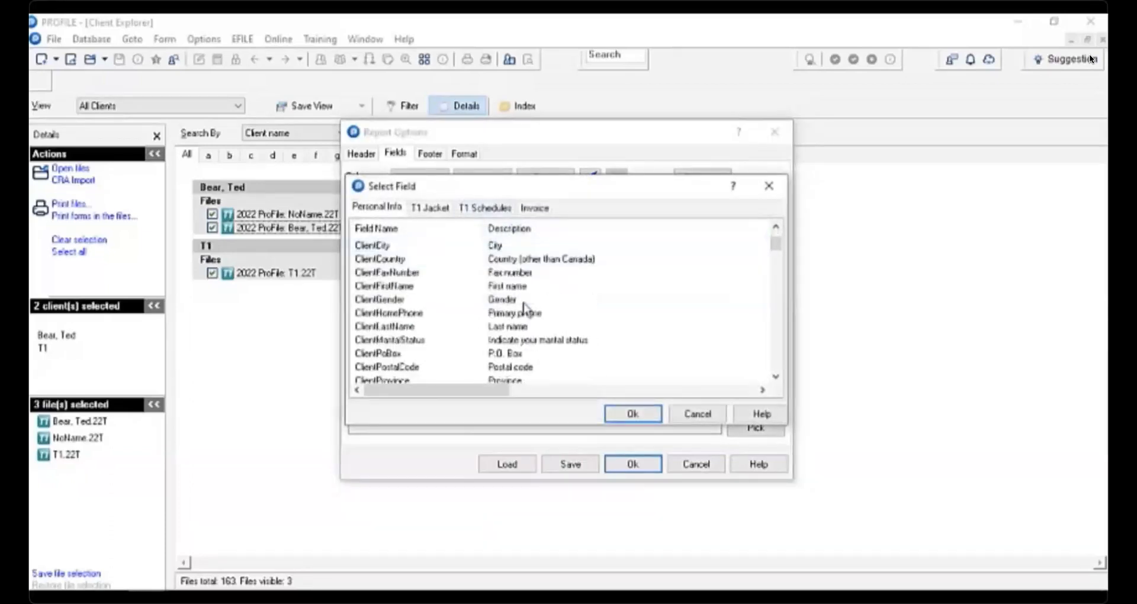
scroll(524, 305, down, 5)
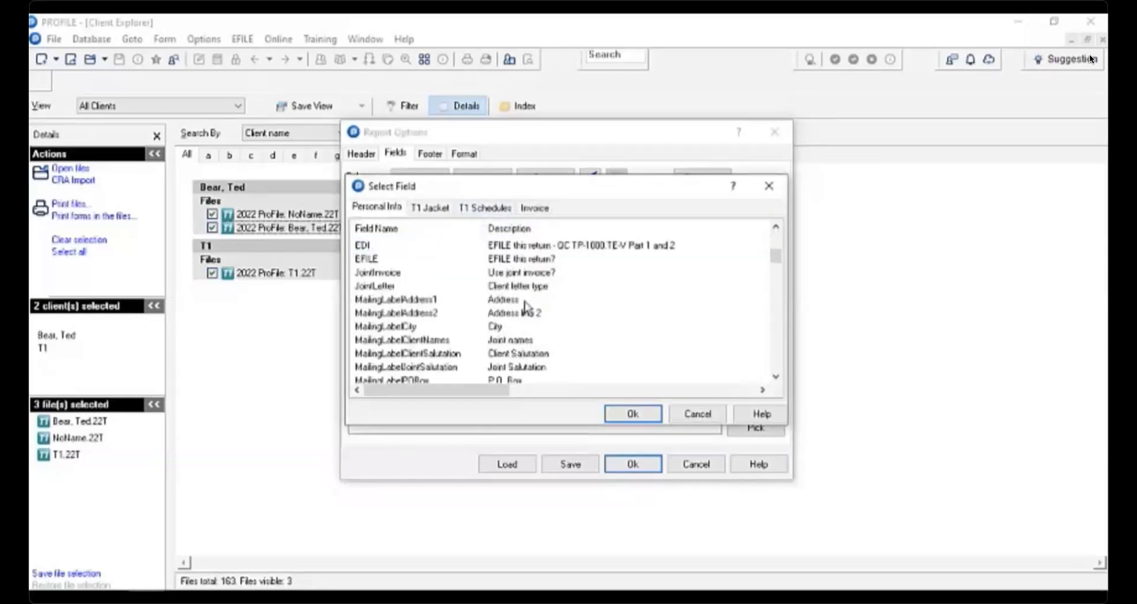
scroll(526, 306, down, 5)
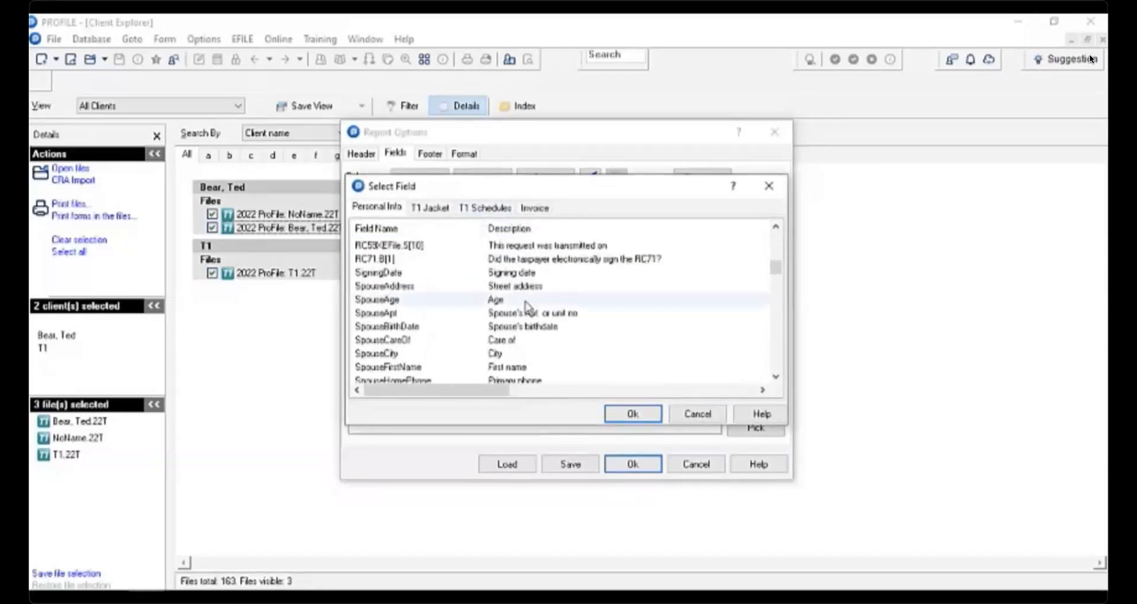
scroll(525, 306, down, 3)
scroll(526, 306, up, 12)
click(397, 327)
click(651, 417)
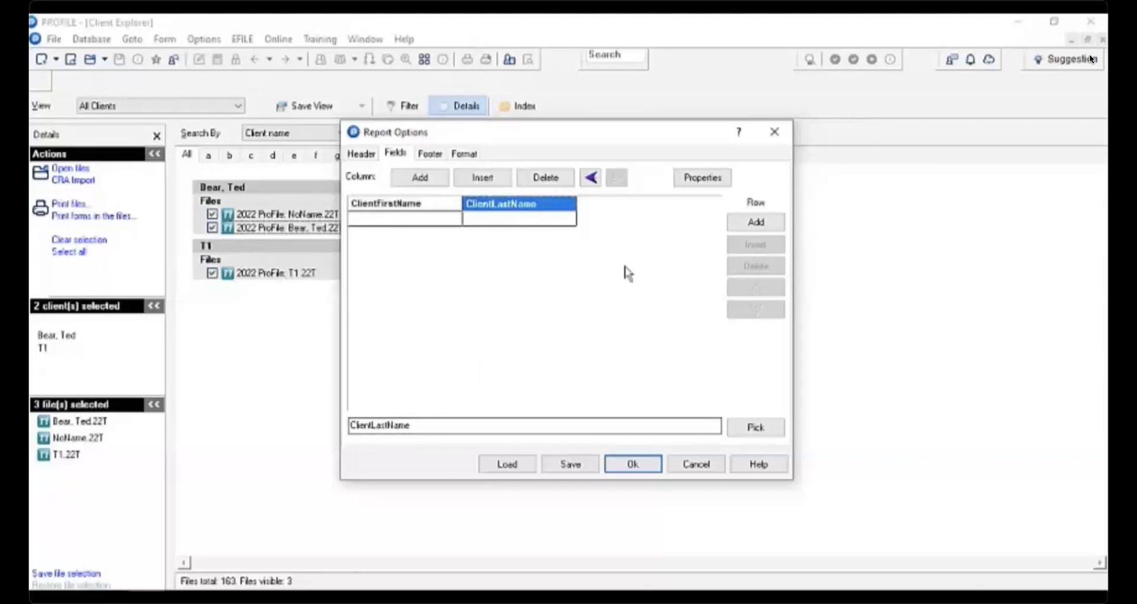
- Insert an empty column between the ClientFirstName and ClientLastName columns
click(537, 178)
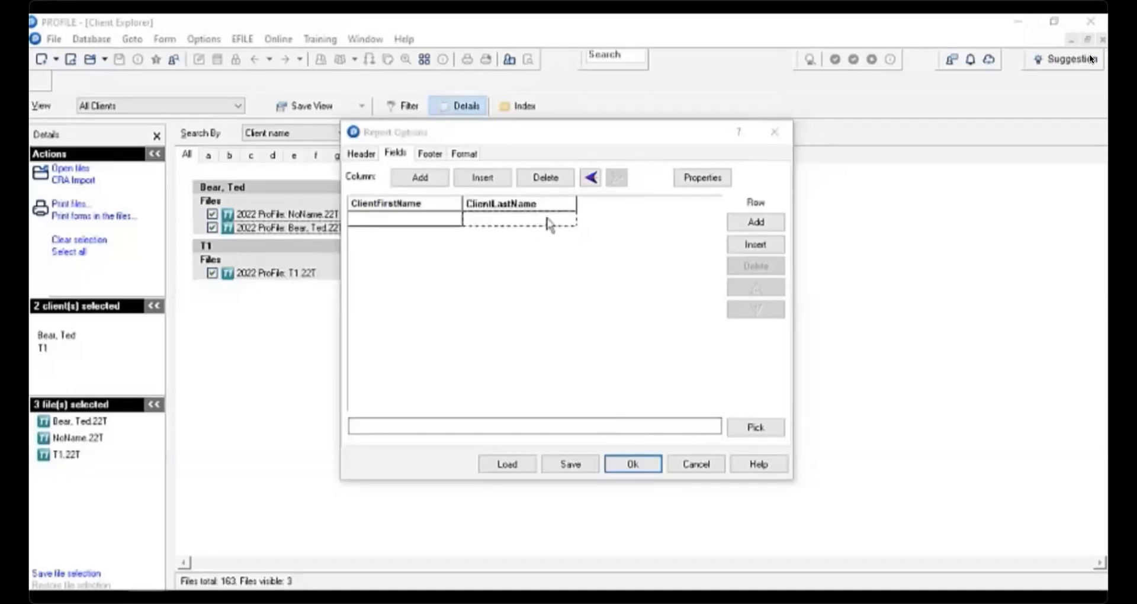
click(605, 212)
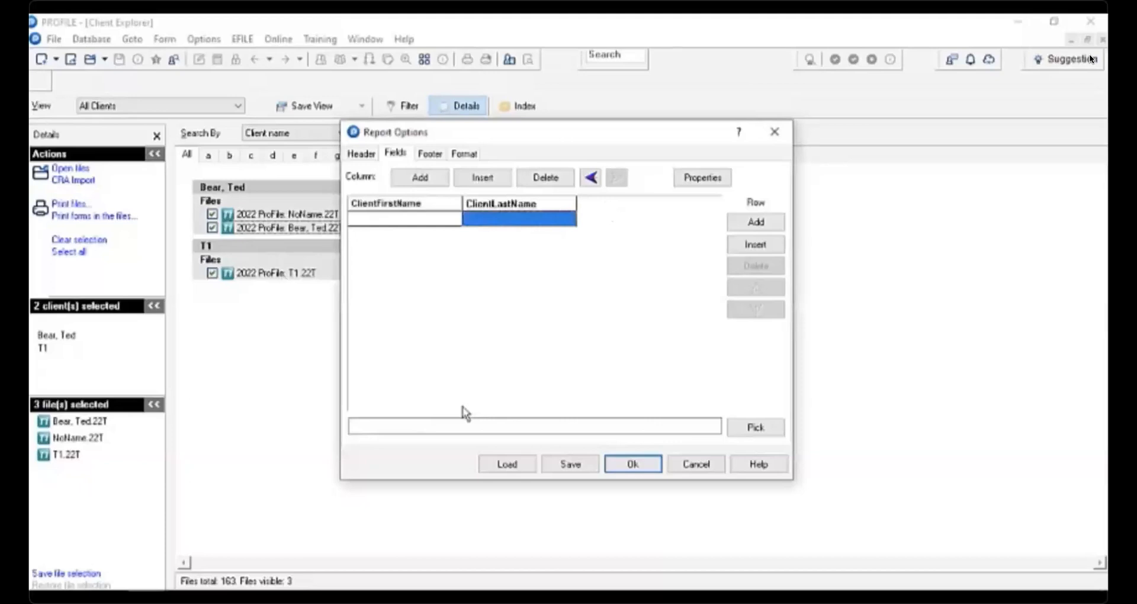
click(486, 180)
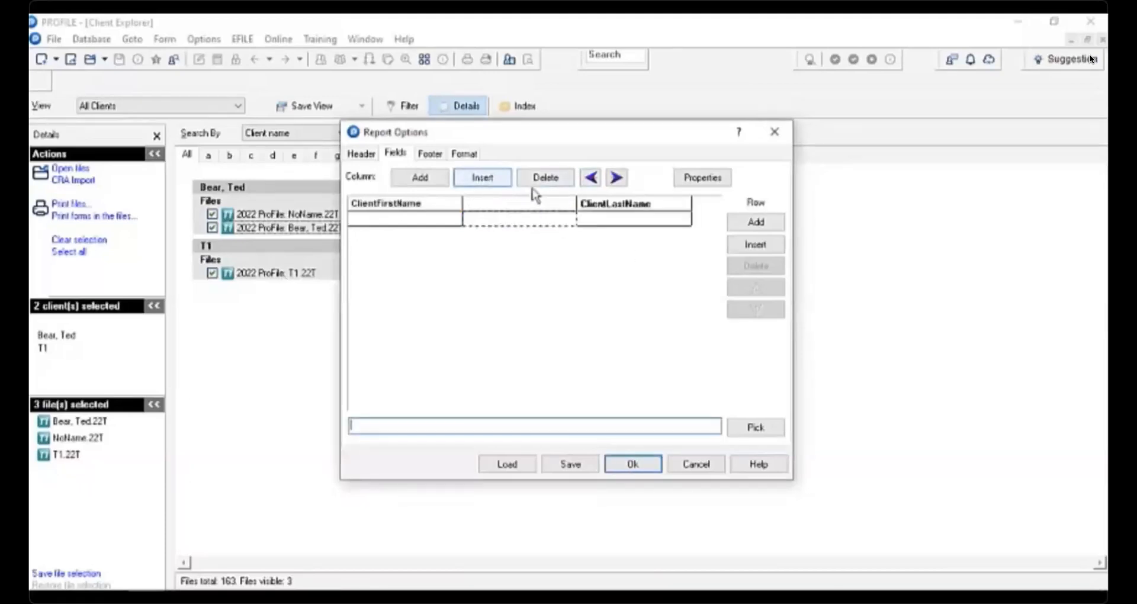
- Move the empty column after ClientLastName and set its field to EFILE
click(617, 177)
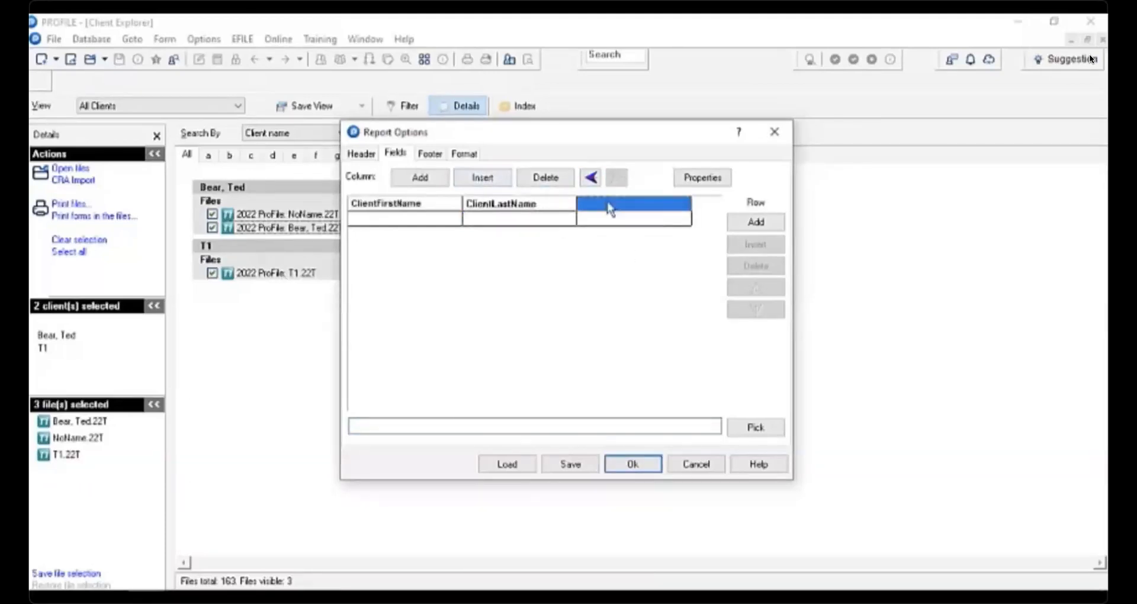
double_click(610, 208)
scroll(568, 308, down, 5)
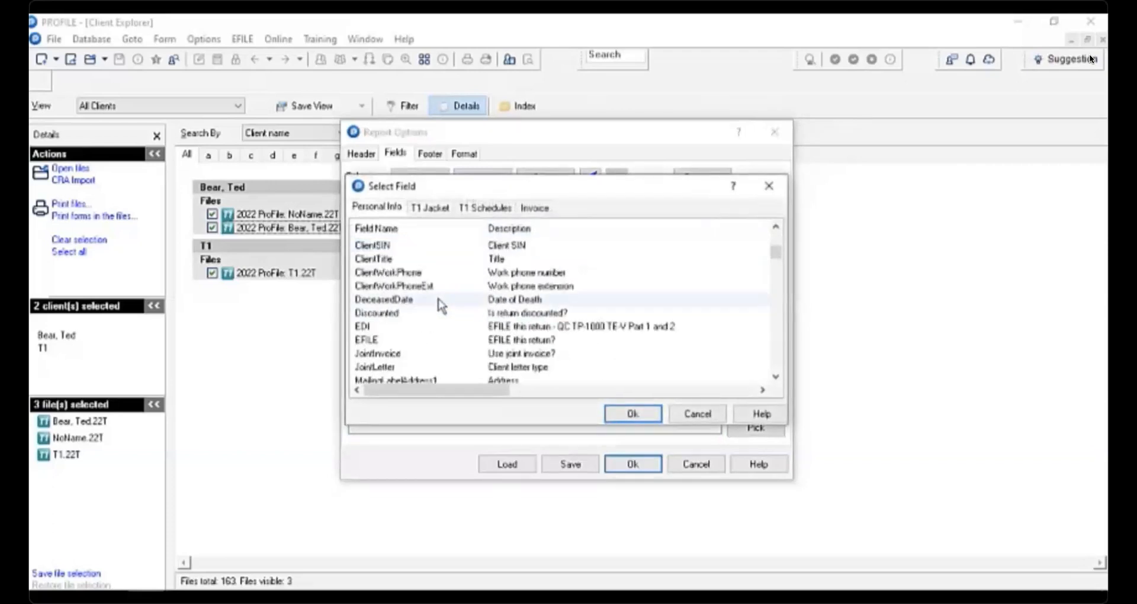
click(533, 339)
click(633, 413)
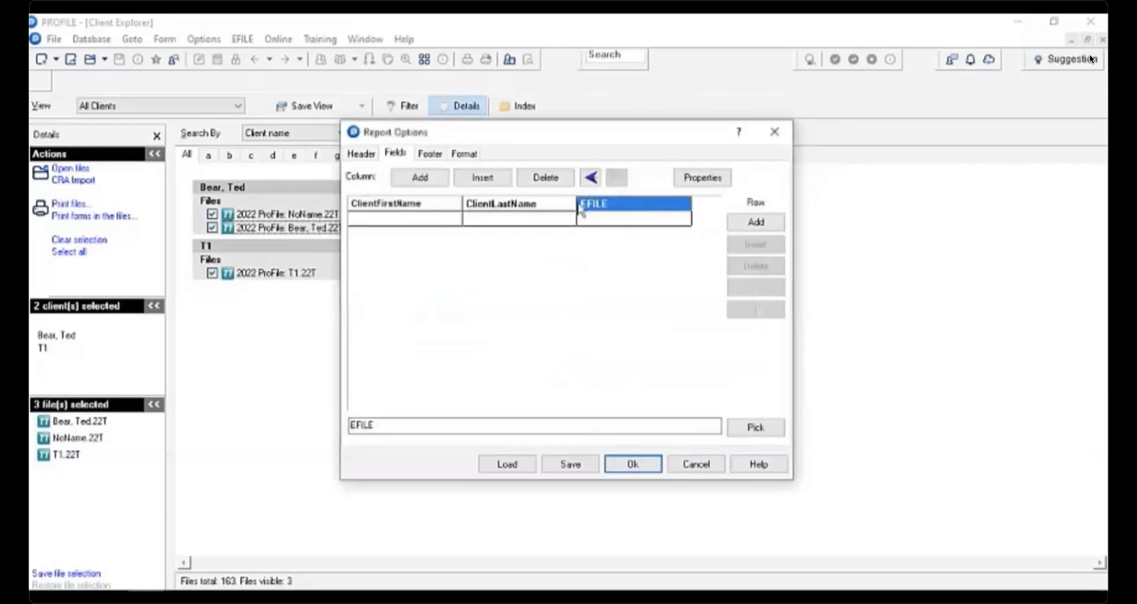
- Select the second row cell under the EFILE column and paste into its field entry box
click(606, 219)
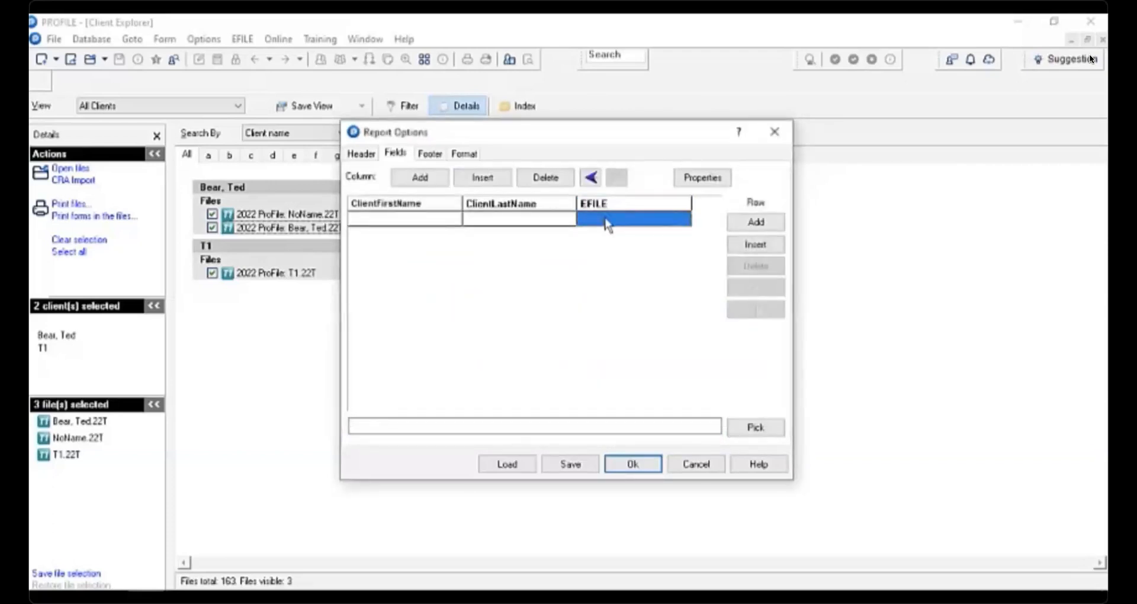
click(424, 426)
click(606, 218)
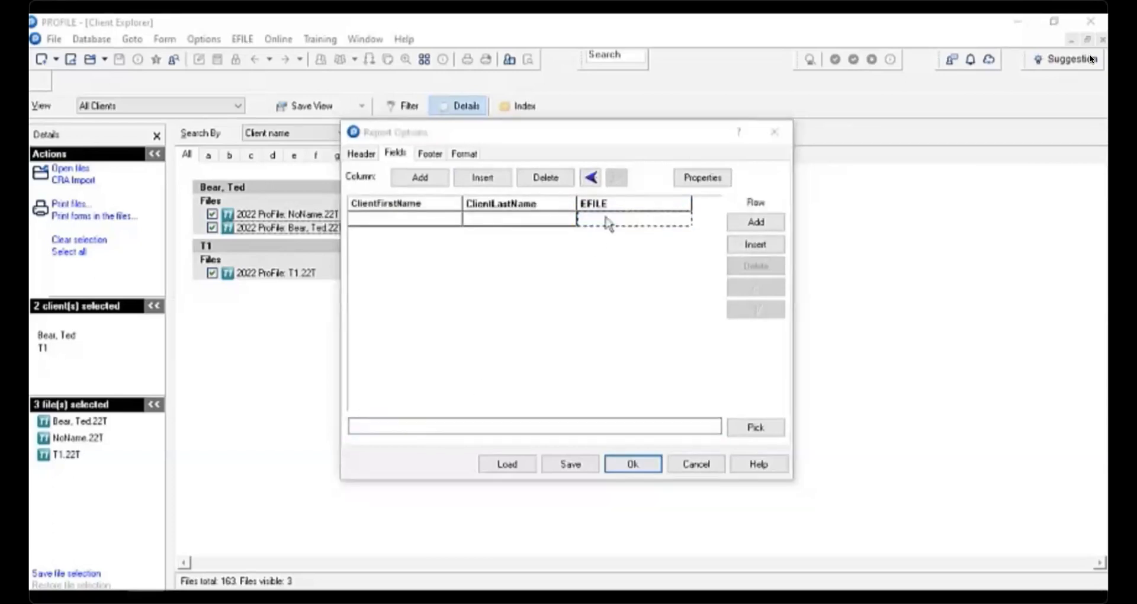
right_click(386, 428)
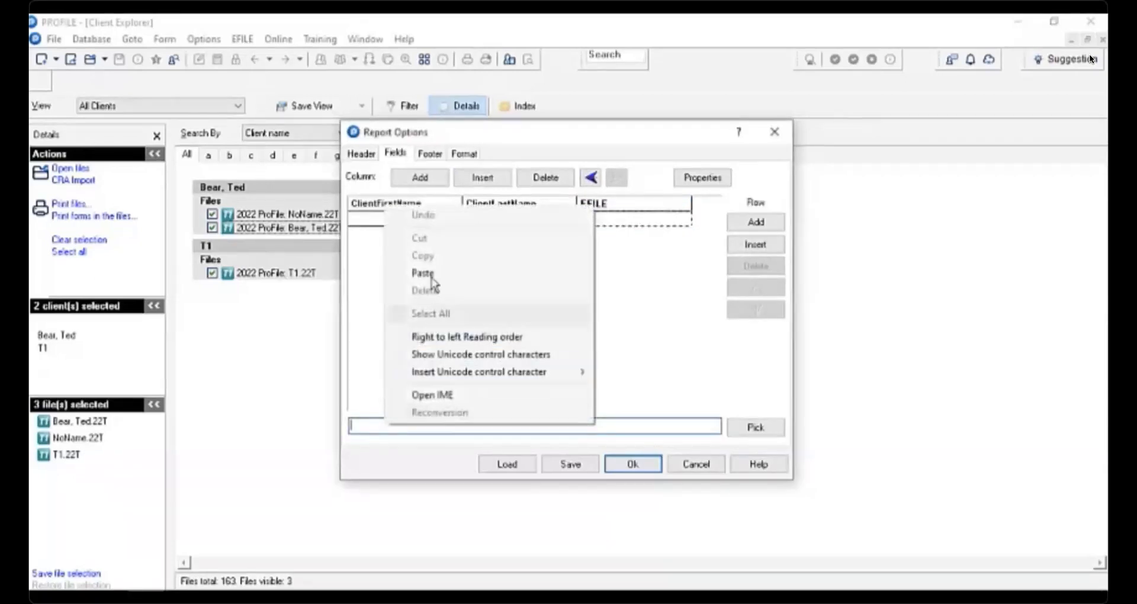
click(424, 273)
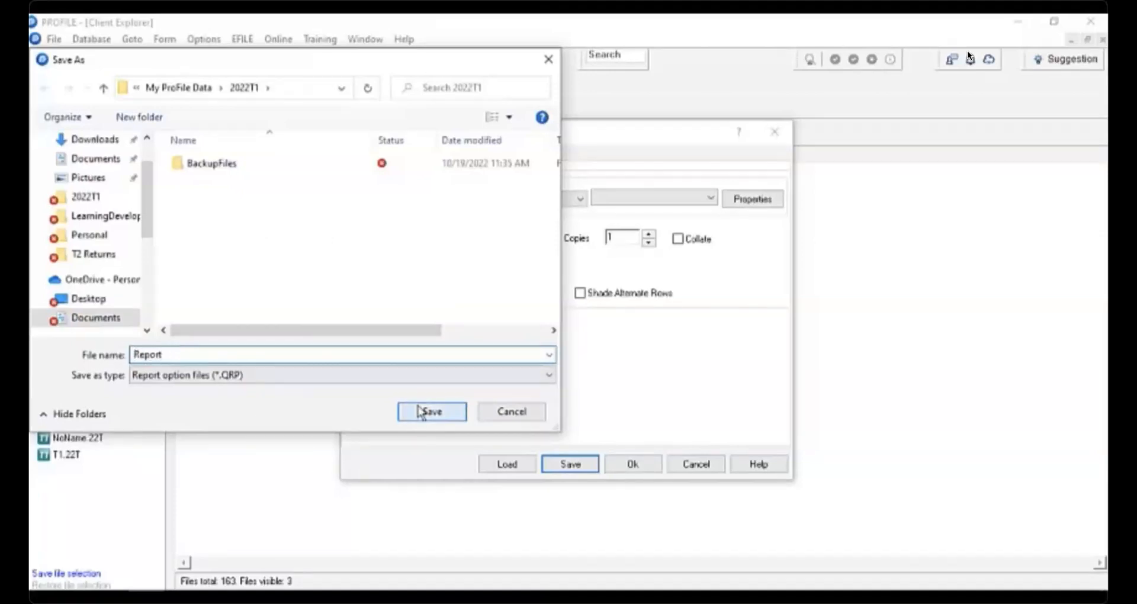
- Confirm the report options and save the printed report as a PDF named Report on the Desktop
click(634, 466)
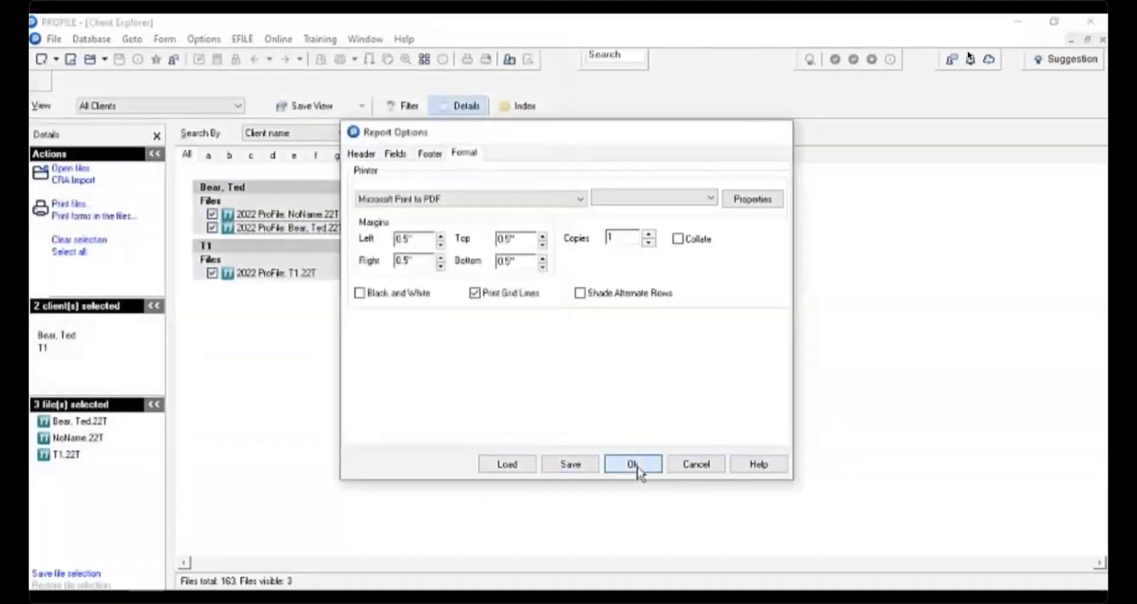
click(593, 446)
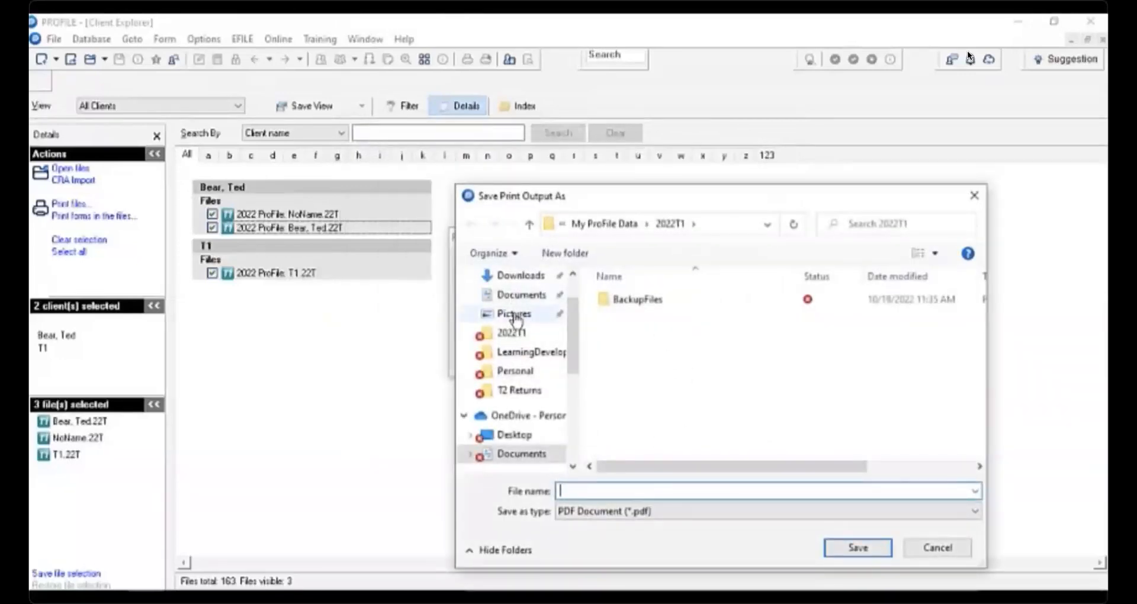
scroll(521, 314, up, 2)
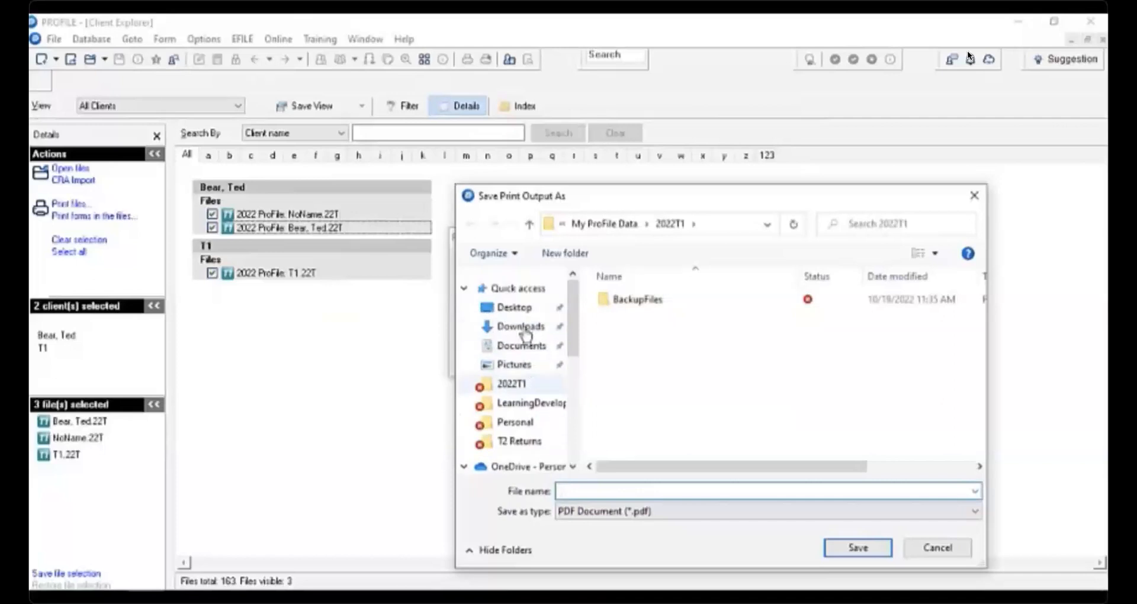
click(516, 307)
click(587, 490)
text(Report)
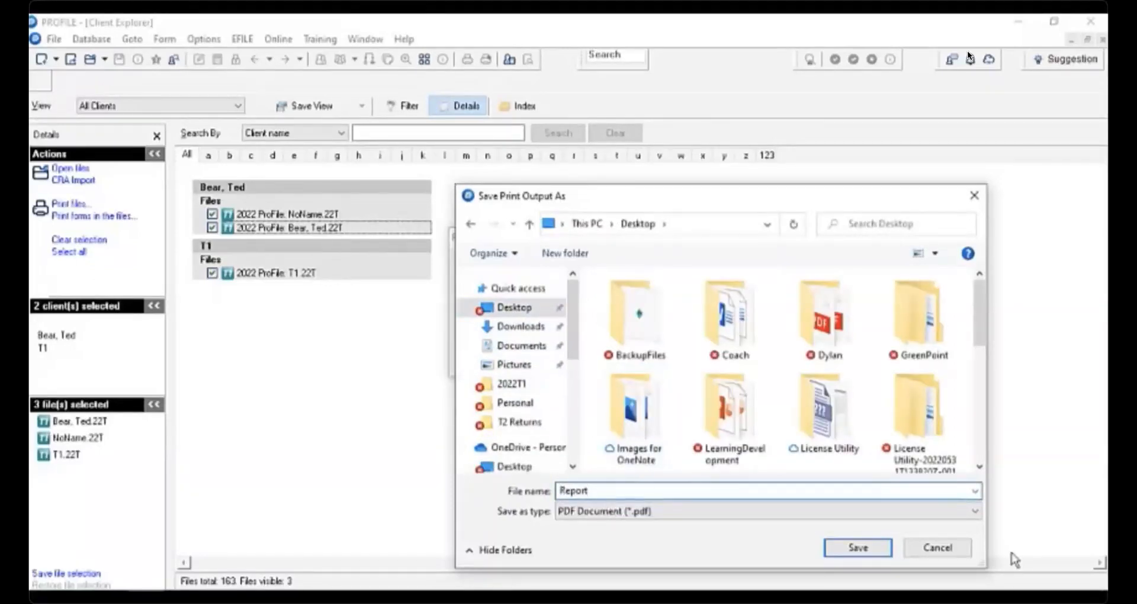
click(859, 547)
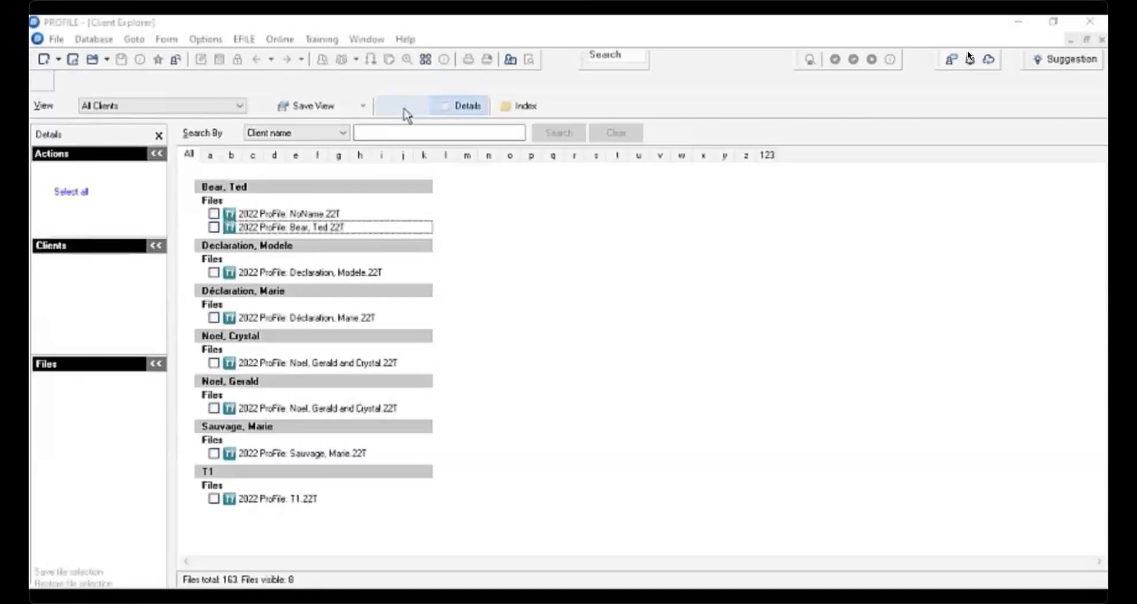
- Select all files in the client list
click(406, 110)
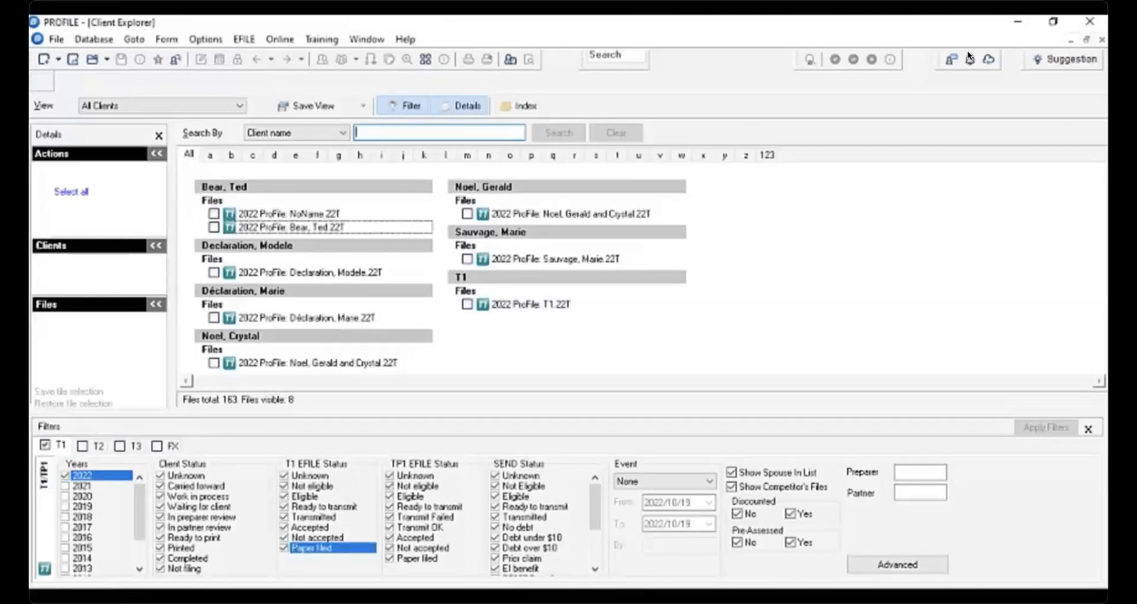
click(1089, 430)
click(71, 191)
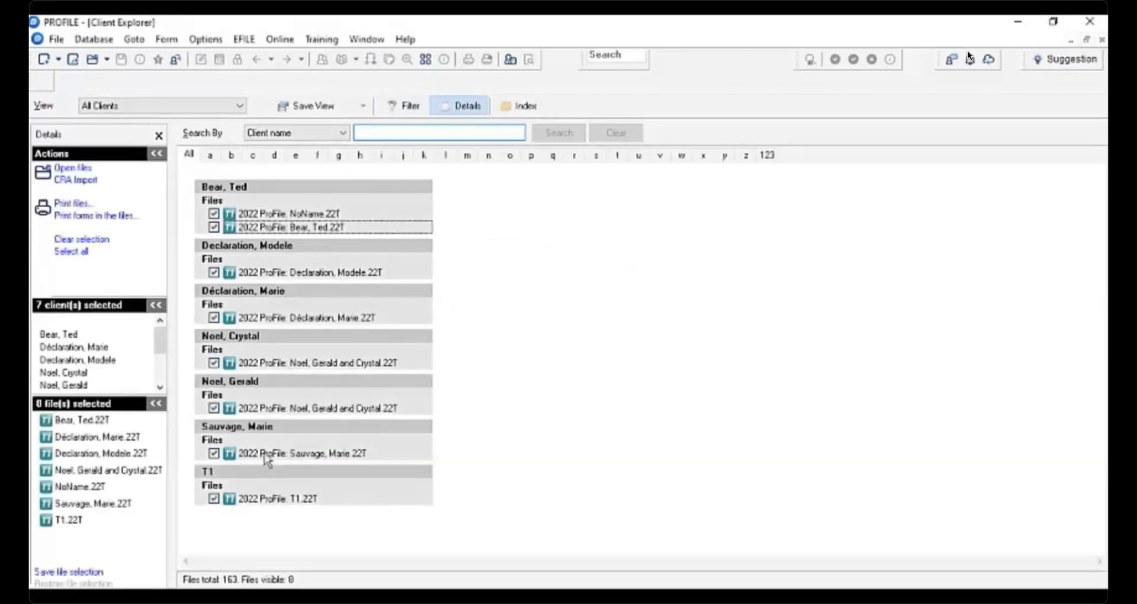
- Open the export options for the selected files and switch to the format settings
click(96, 40)
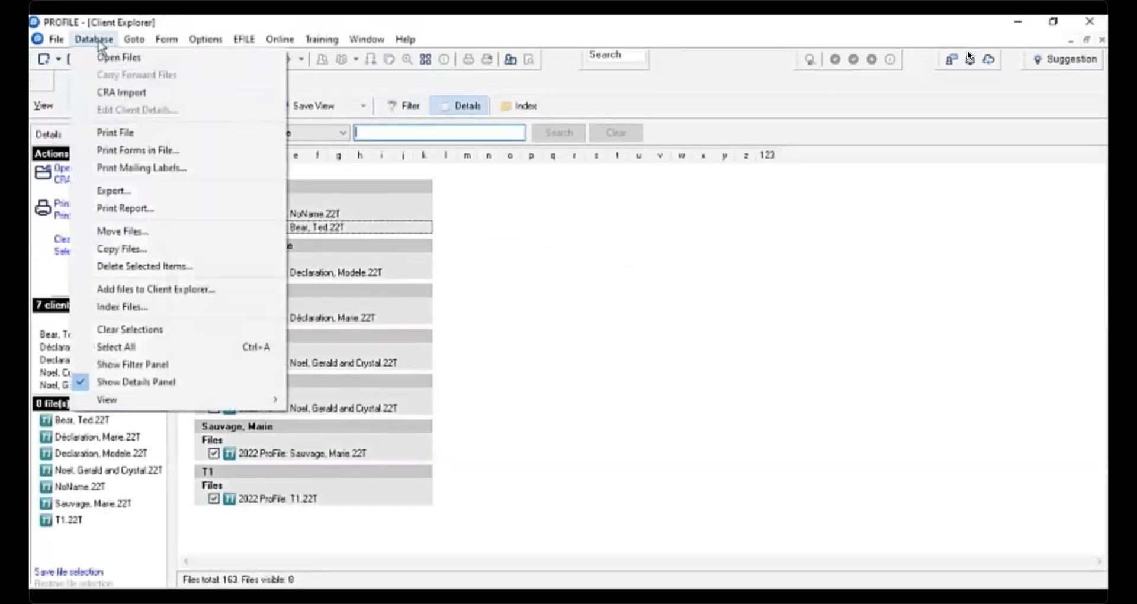
click(145, 191)
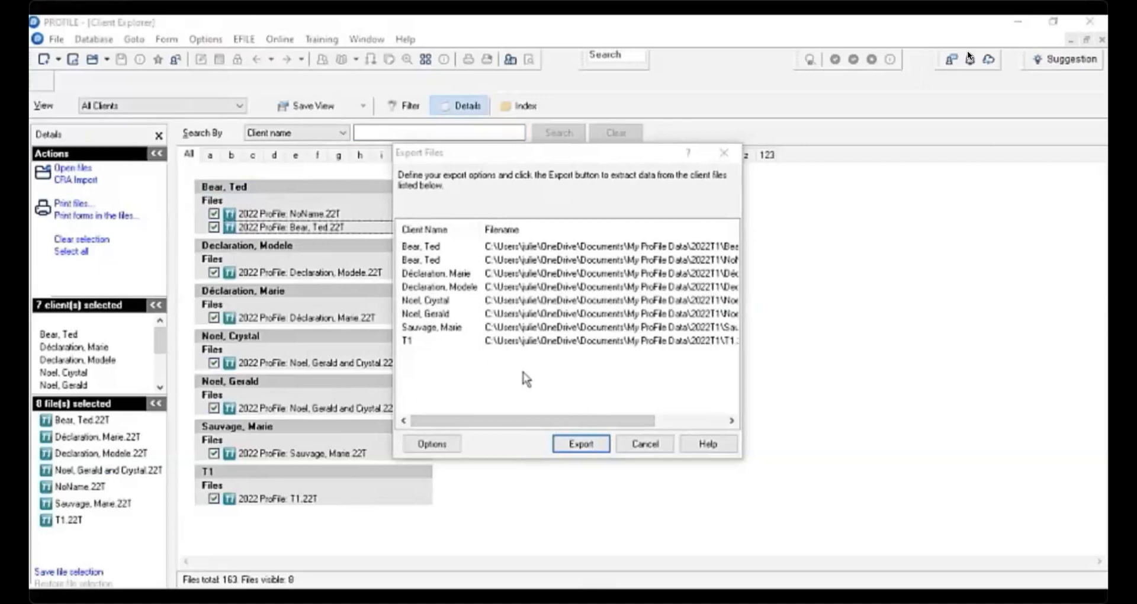
click(439, 445)
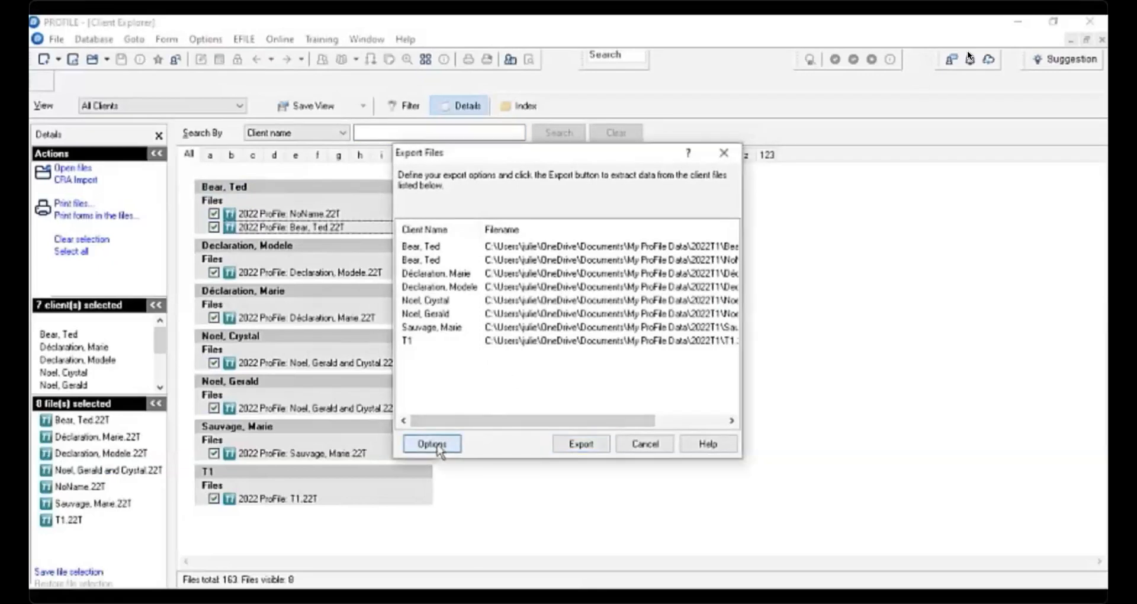
click(767, 190)
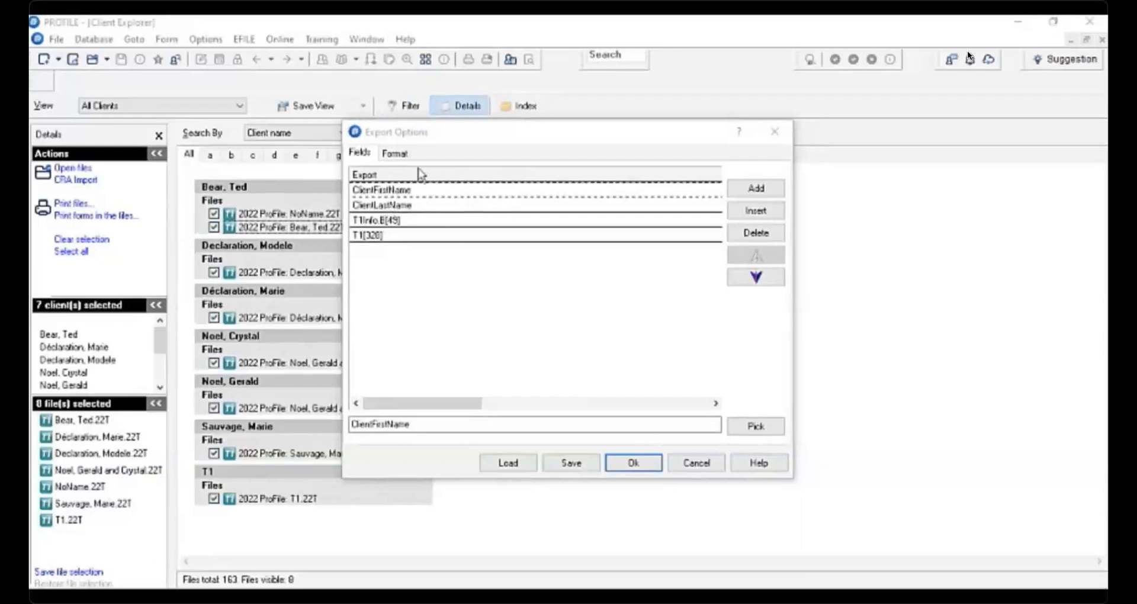
click(395, 154)
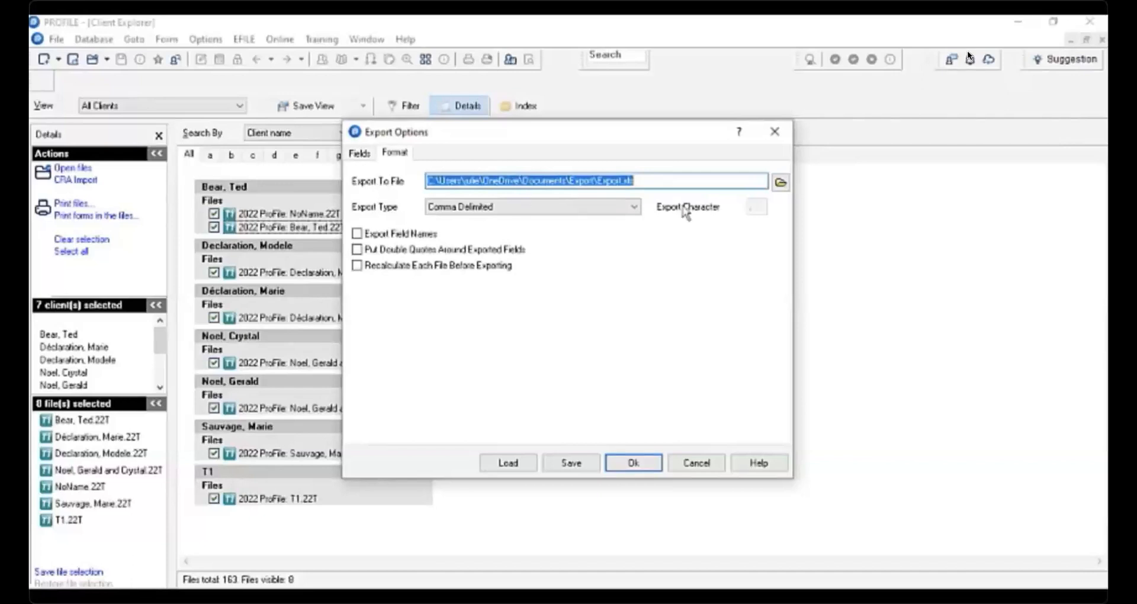
- Create a new text file named Export2022 in the Export folder and choose it as the export file
click(780, 183)
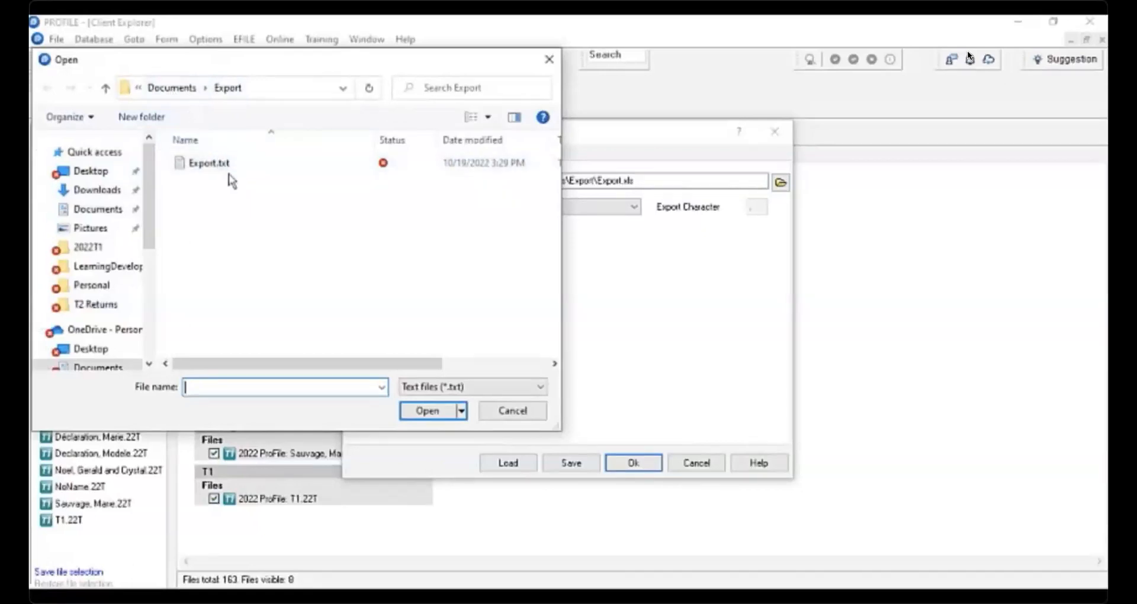
click(241, 91)
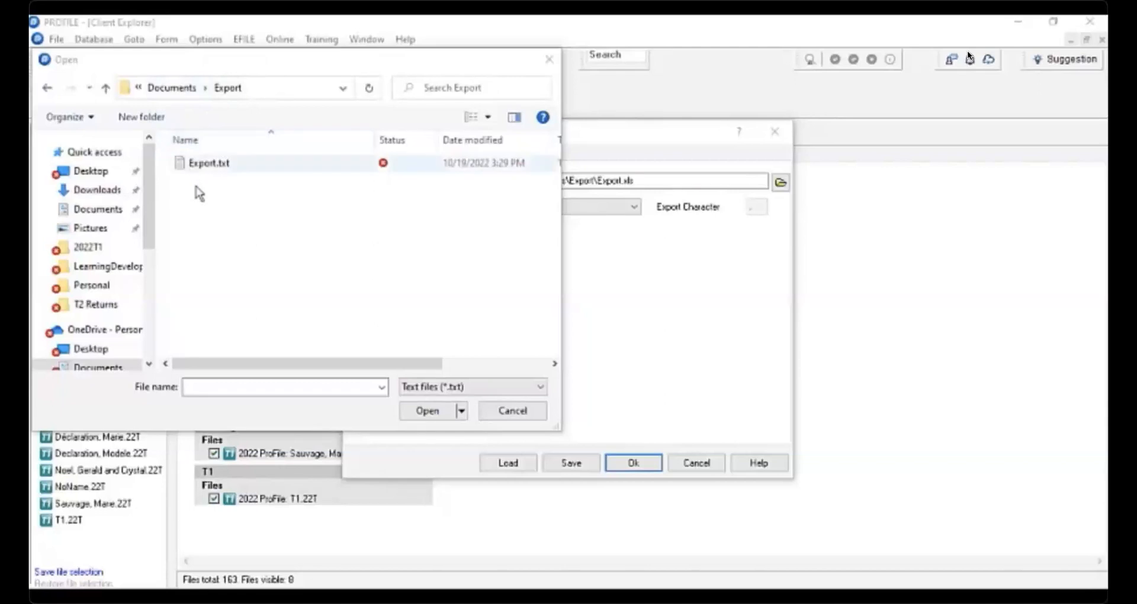
right_click(201, 196)
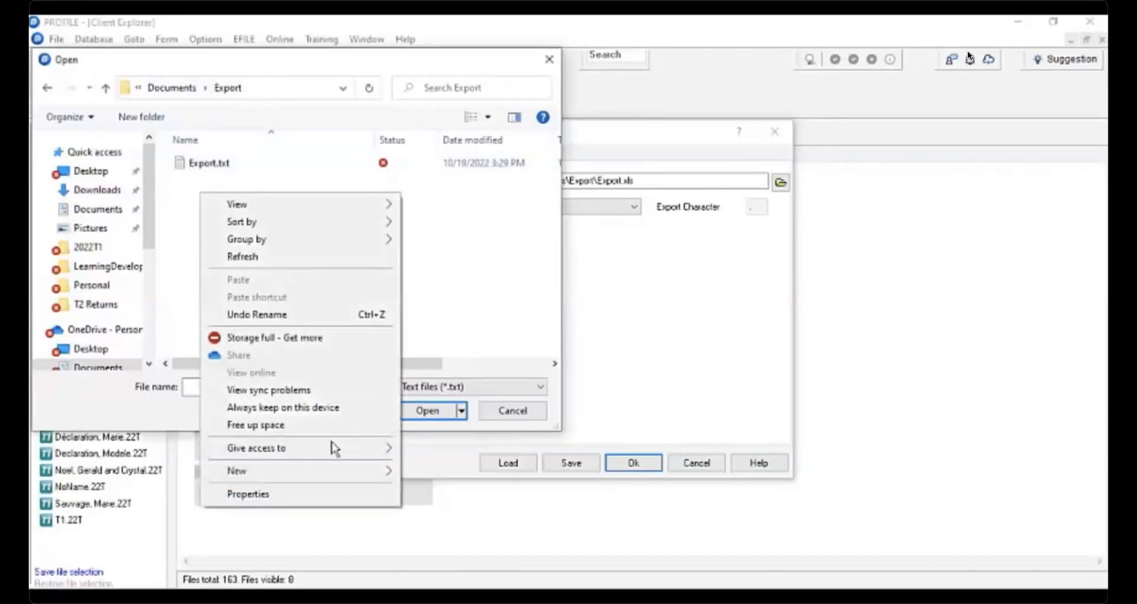
mouse_move(337, 472)
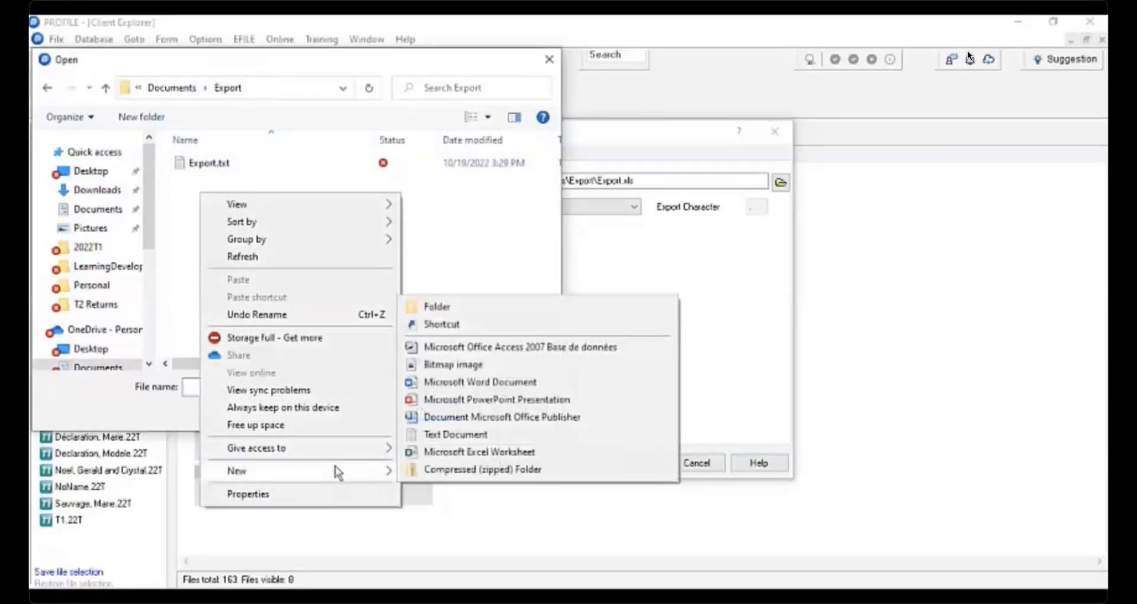
click(467, 436)
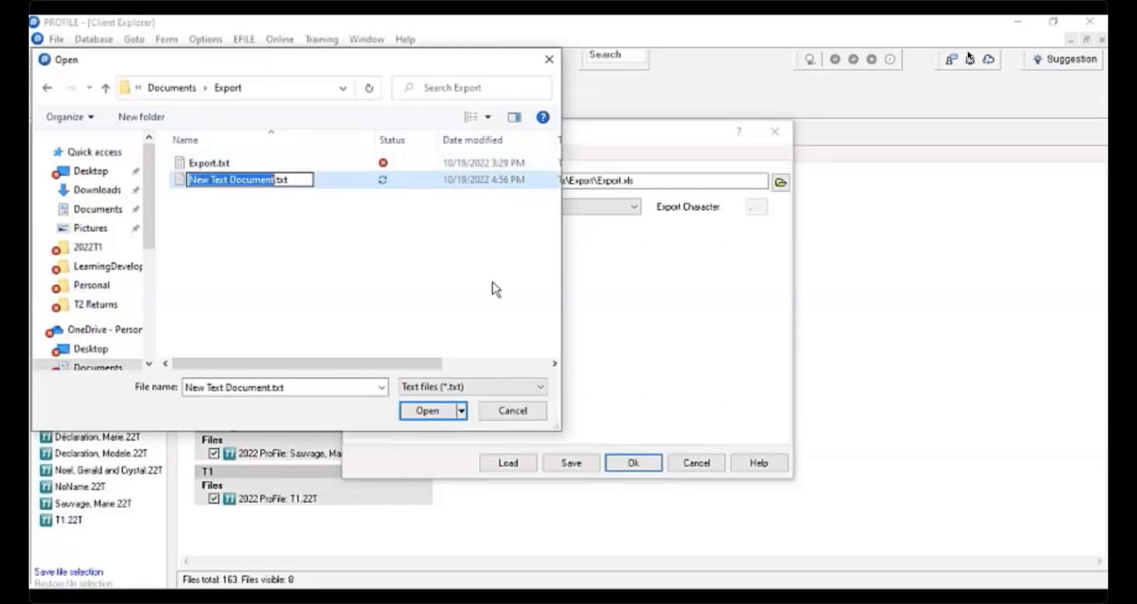
text(Export)
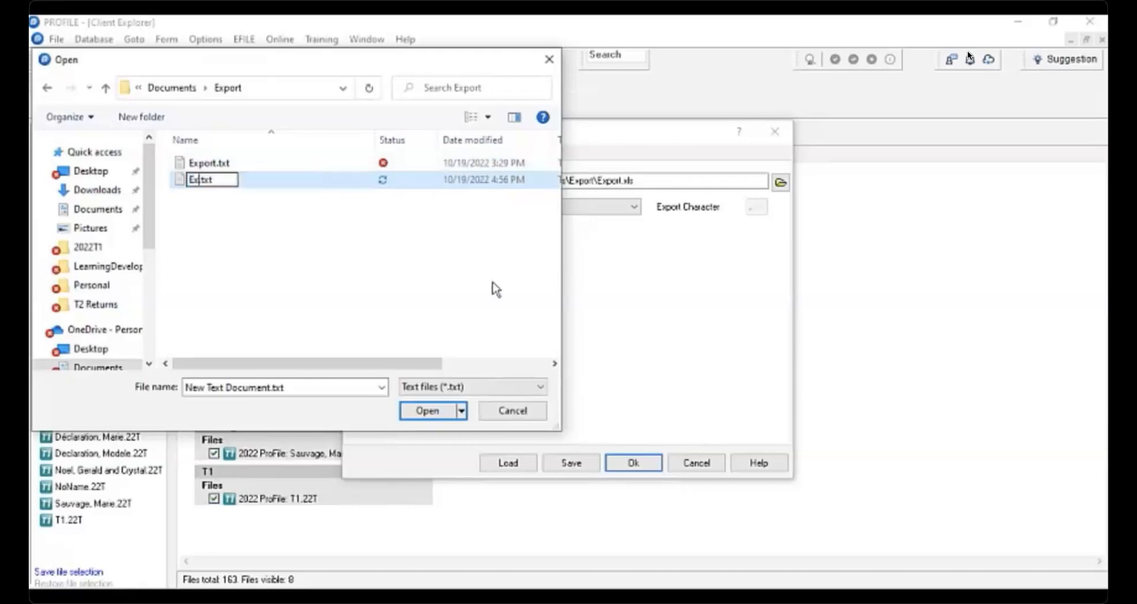
text(2022)
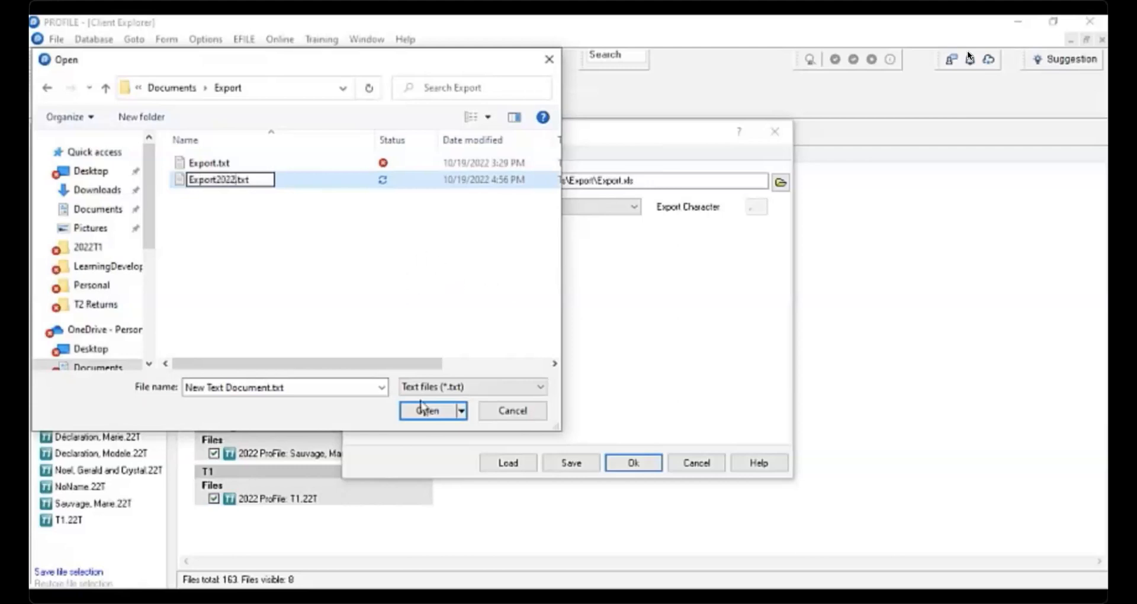
click(432, 414)
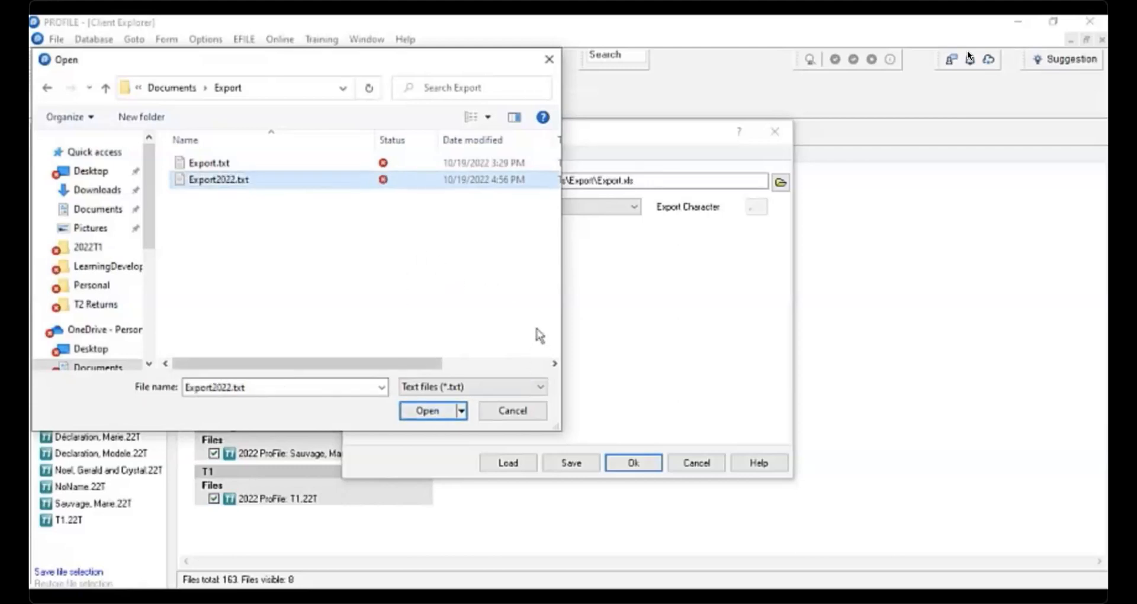
click(437, 411)
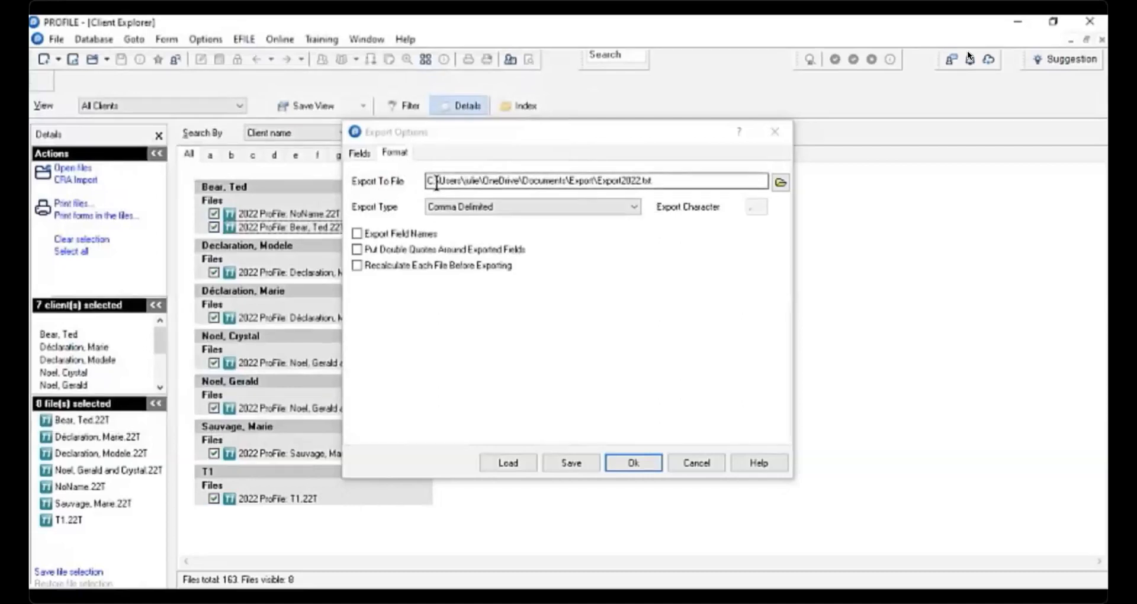
- Change the export file's extension from .txt to .xls
click(655, 180)
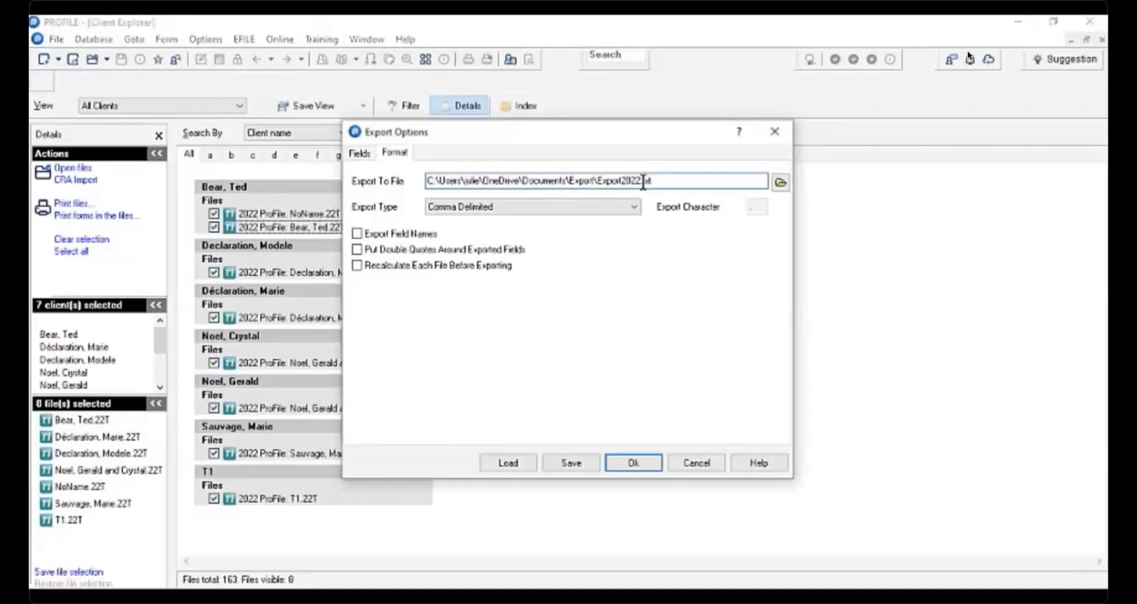
key(BackSpace)
key(BackSpace)
key(BackSpace)
key(BackSpace)
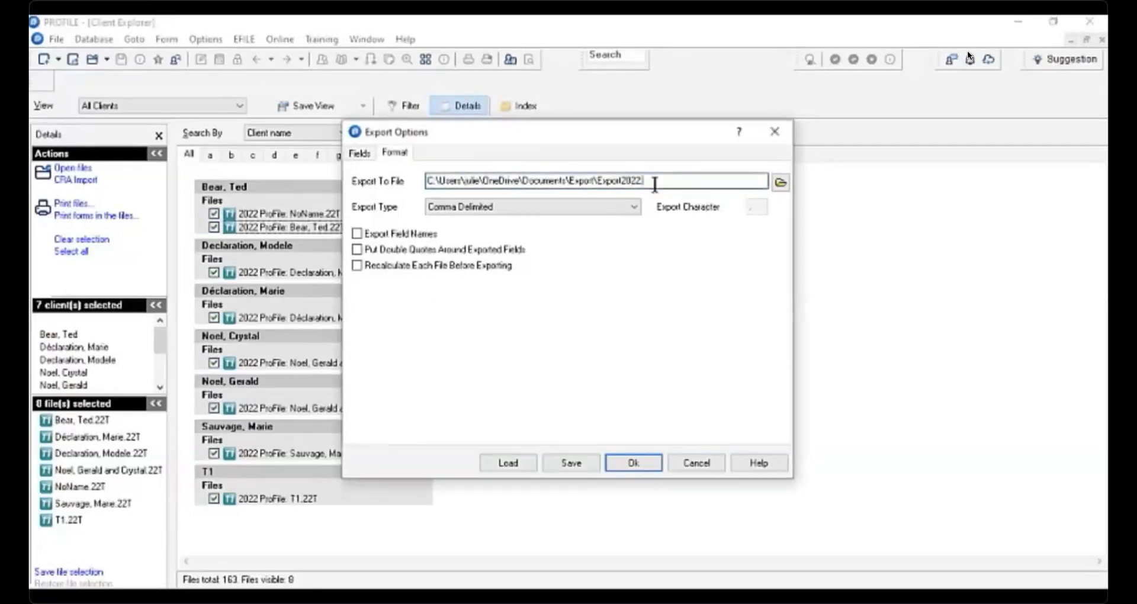
text(.xls)
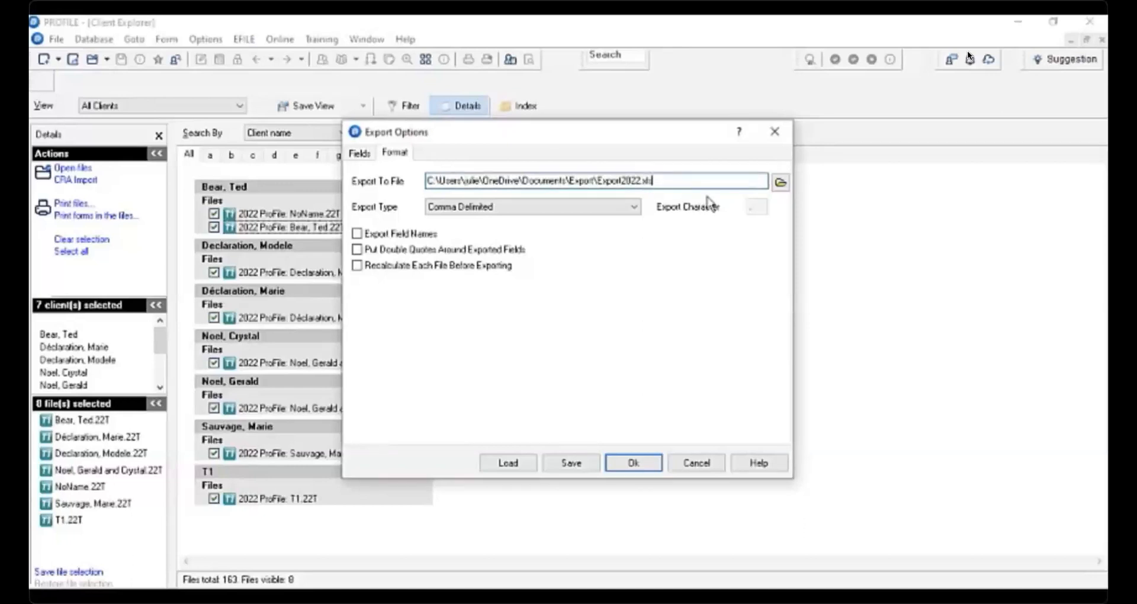
- Set the export type to Tab Delimited
click(635, 208)
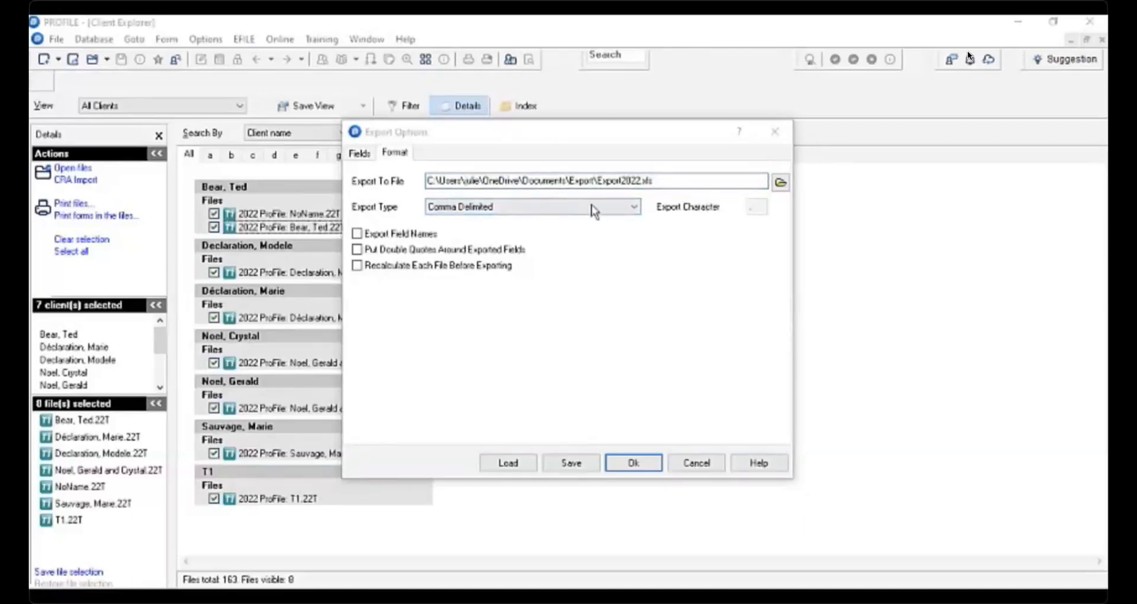
click(634, 208)
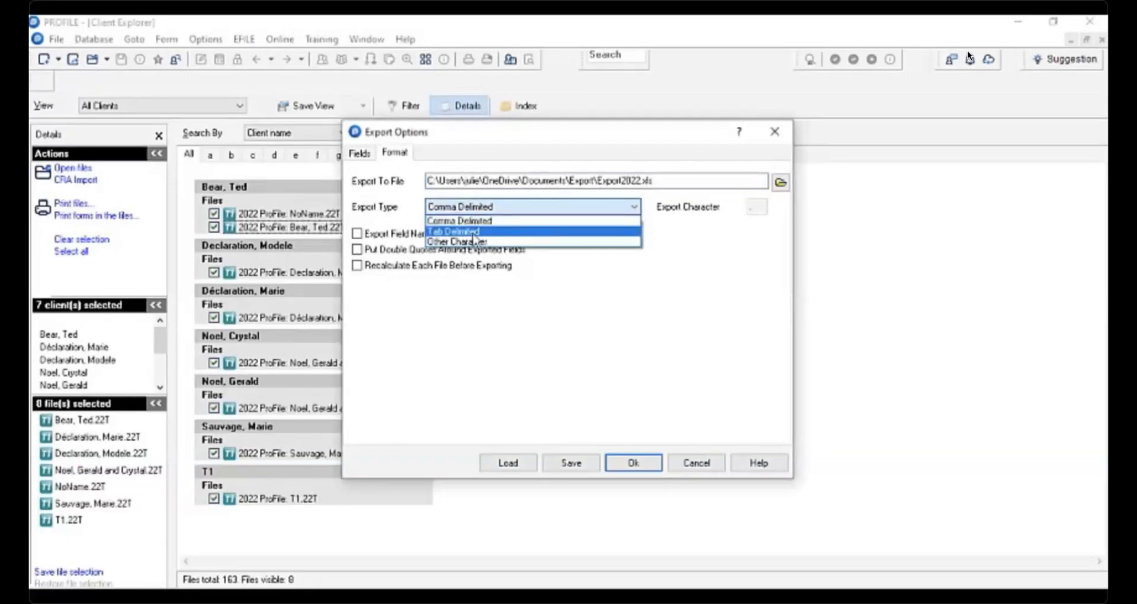
click(477, 234)
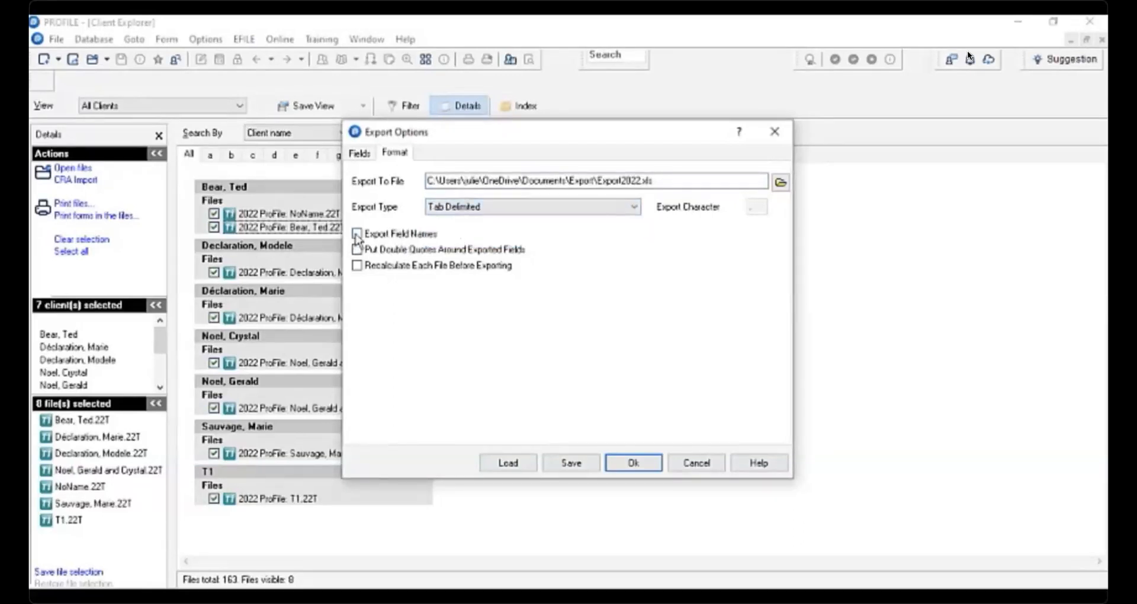
- Turn on Export Field Names and save the export options as Export2022.QEX in the Export folder, replacing the existing file
click(357, 236)
click(571, 464)
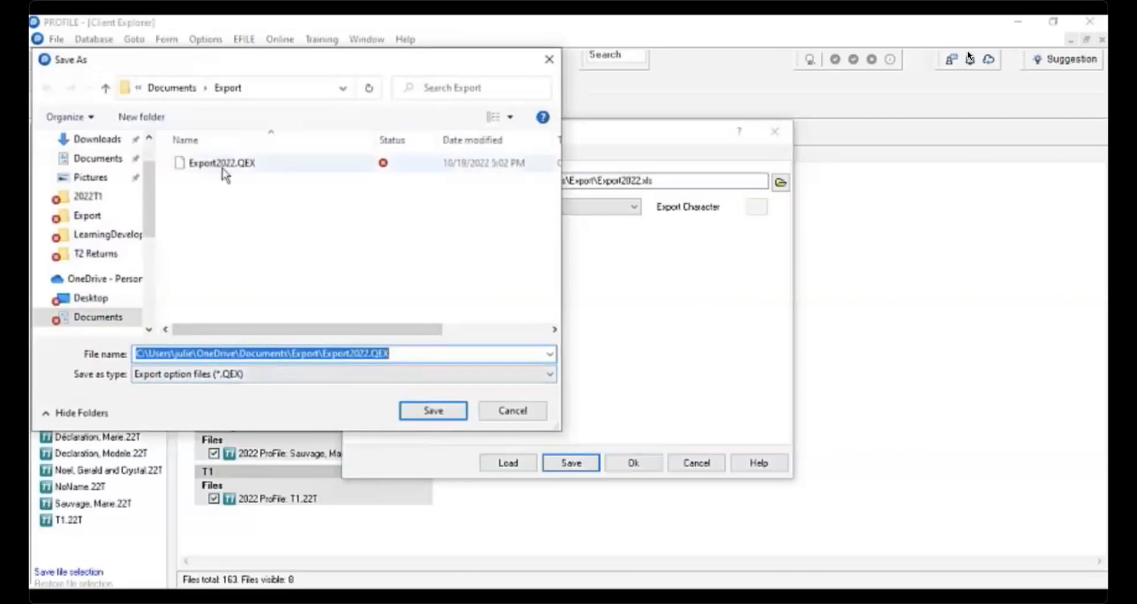
click(432, 417)
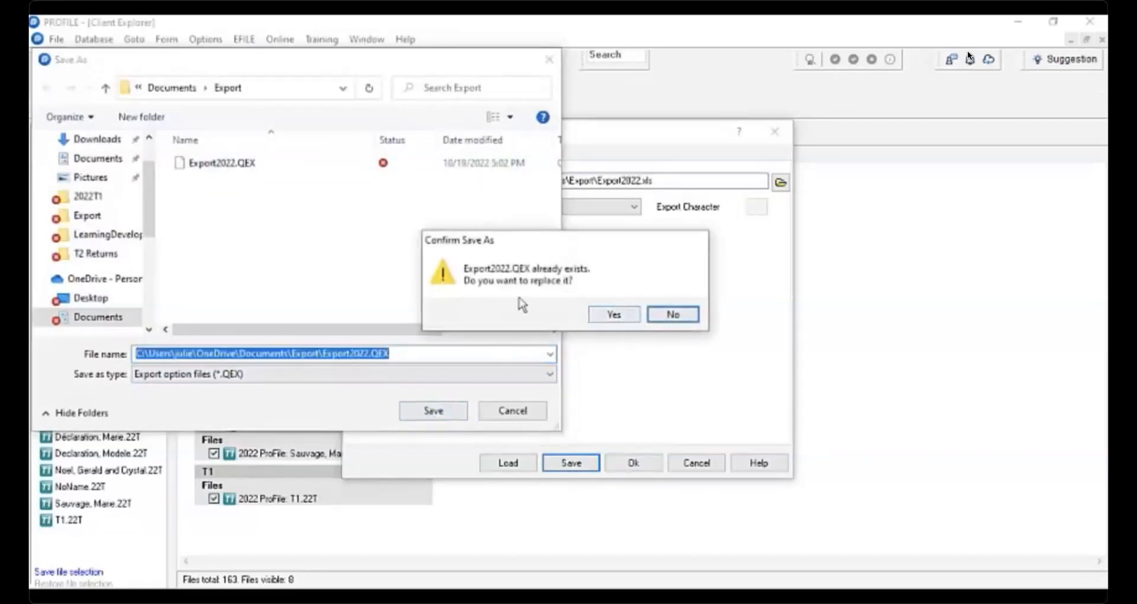
click(618, 317)
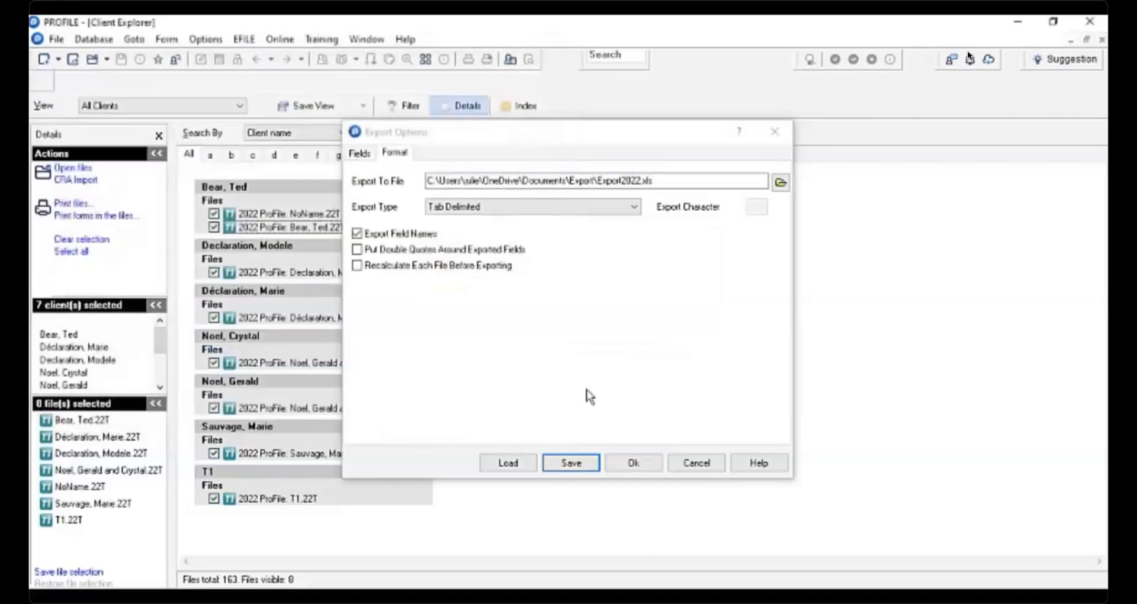
- Run the export of the selected files, overwriting Export2022.xls, and open that exported file from the Export folder
click(634, 463)
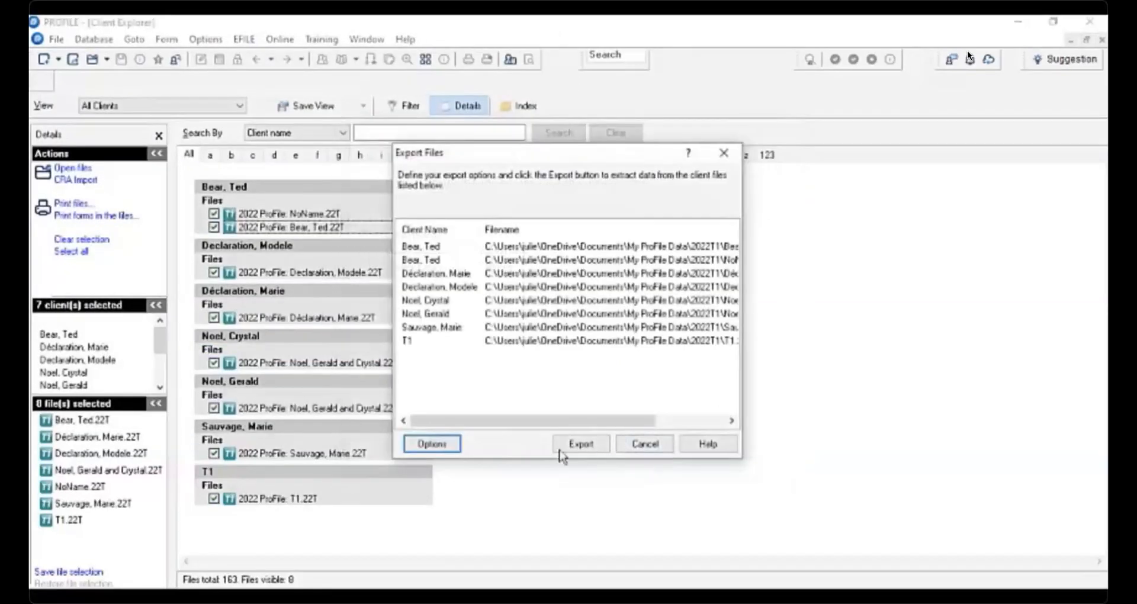
click(579, 444)
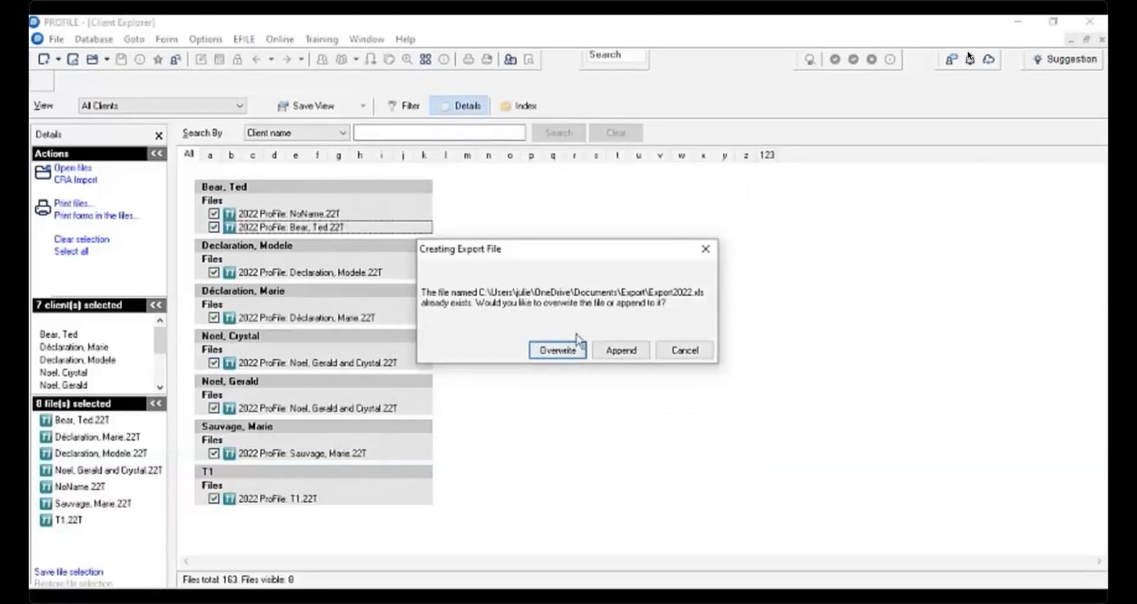
click(565, 350)
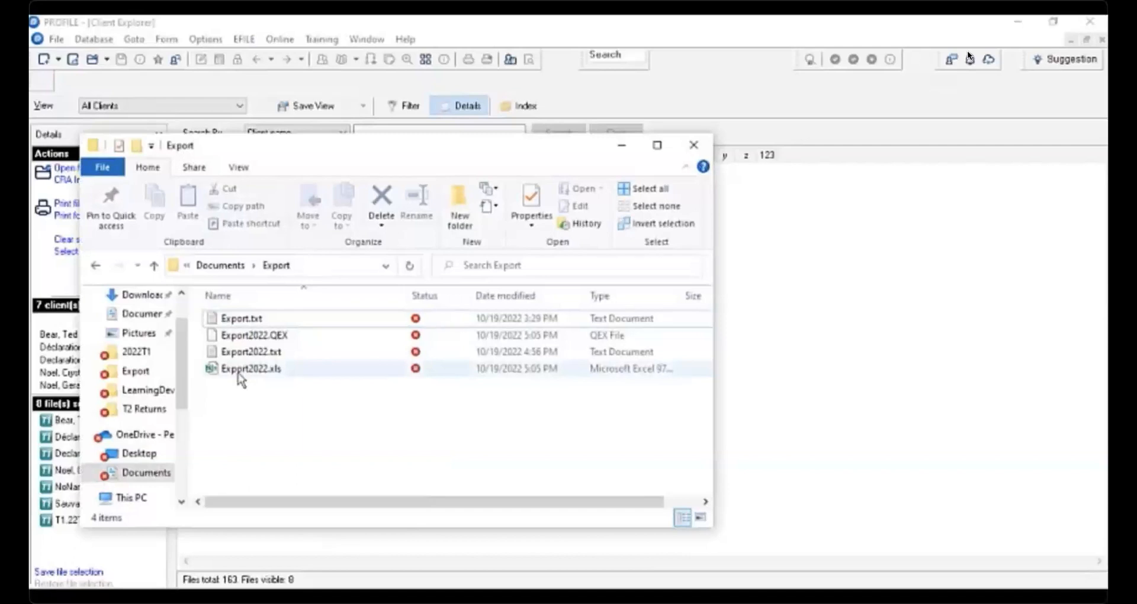
click(239, 374)
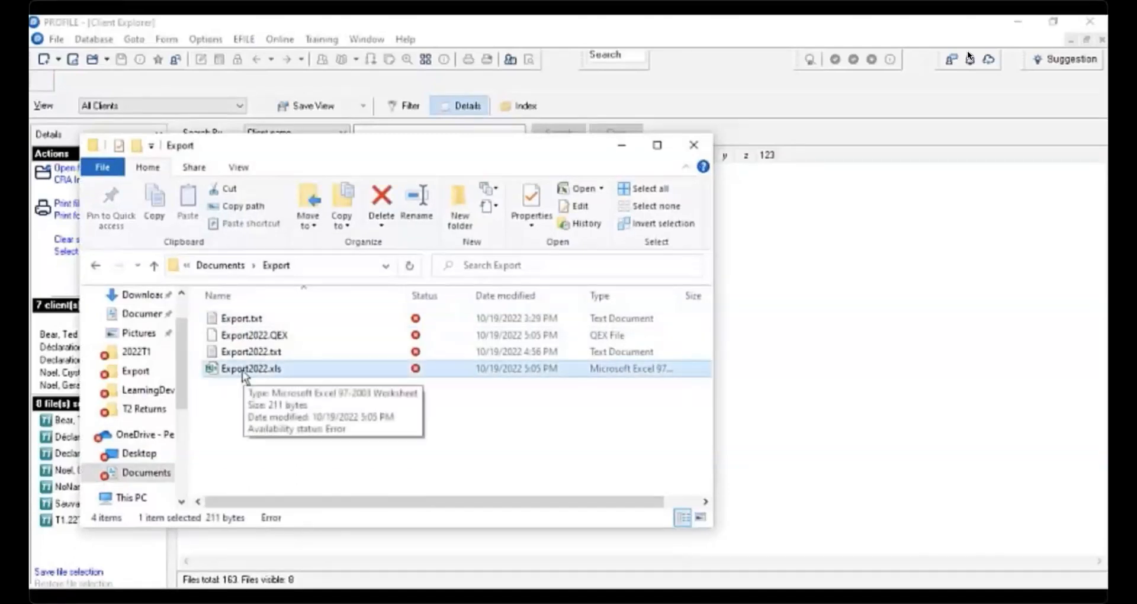
double_click(246, 373)
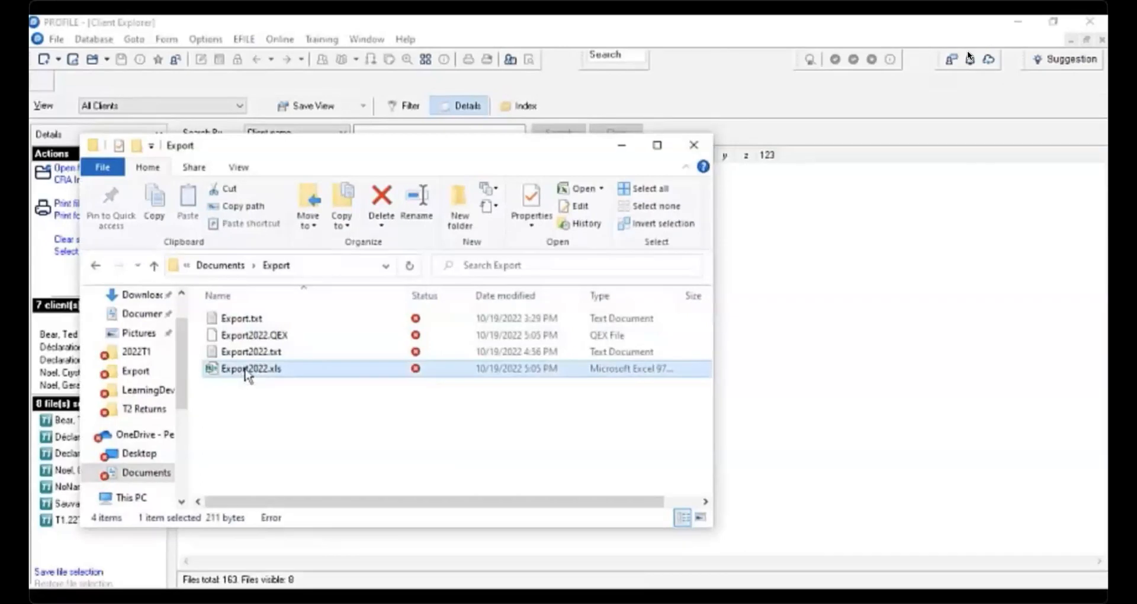
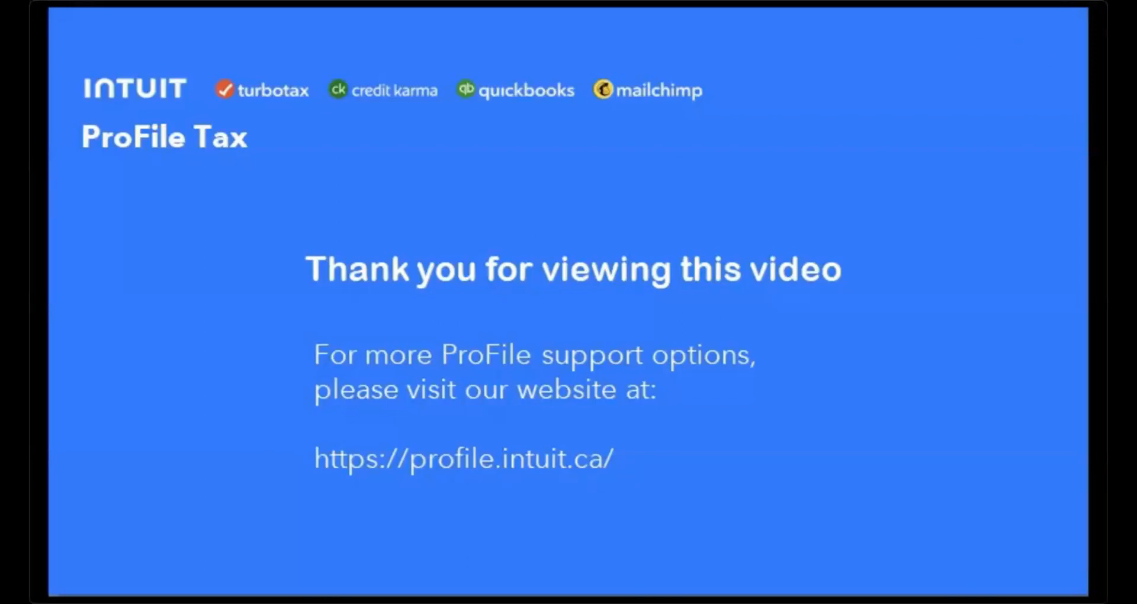
mouse_move(709, 16)
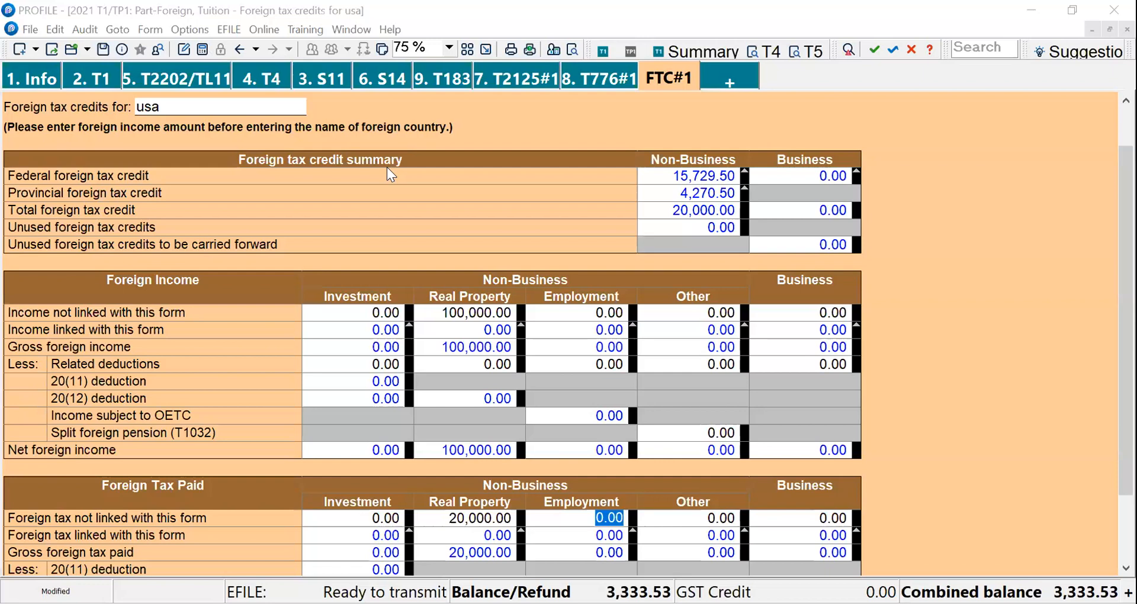
- Go to the Info form, select the SIN field, and open form T776#1 through the Form Explorer
click(31, 79)
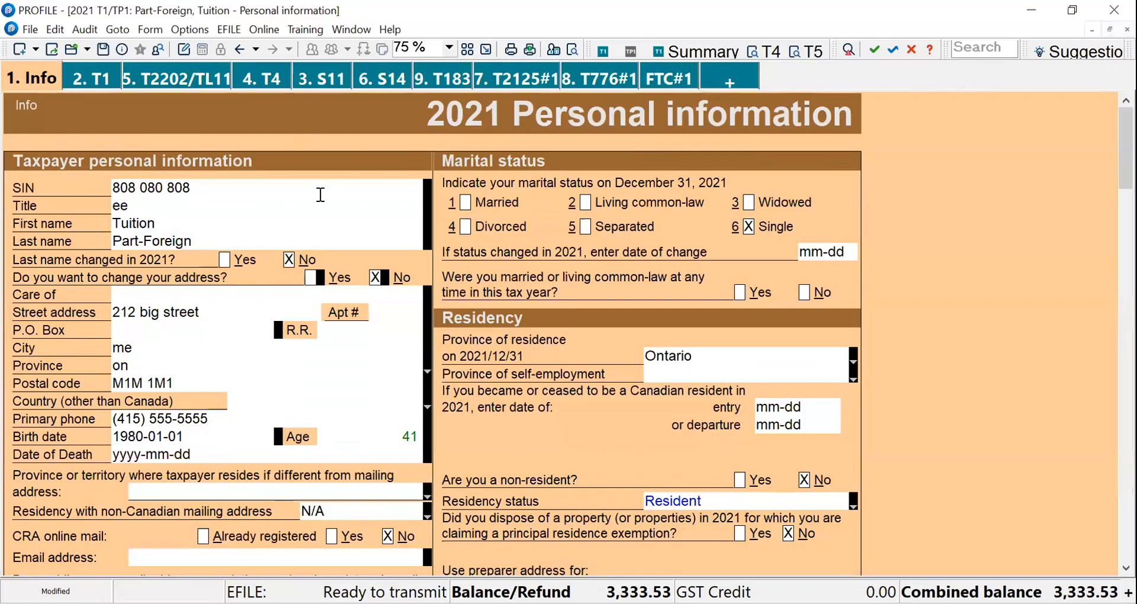
click(284, 190)
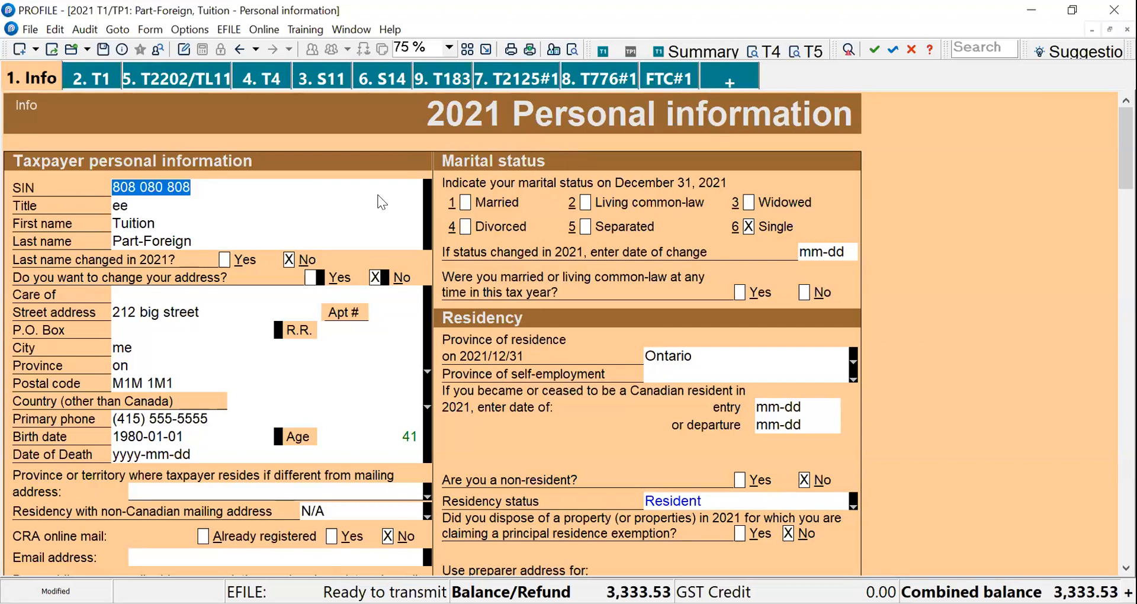
key(F4)
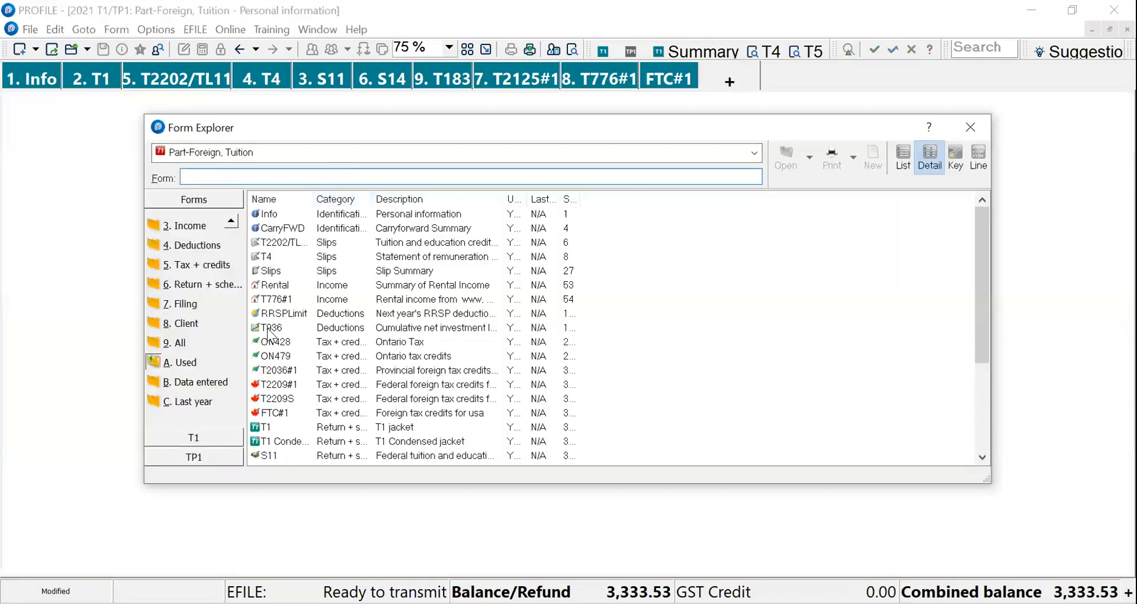
click(276, 303)
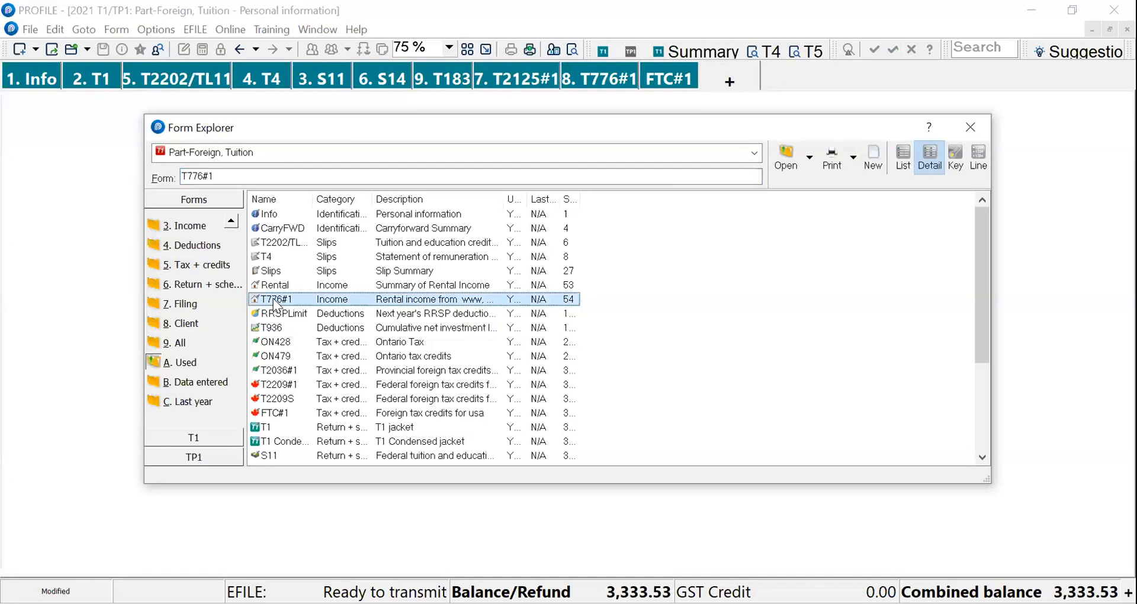
double_click(307, 296)
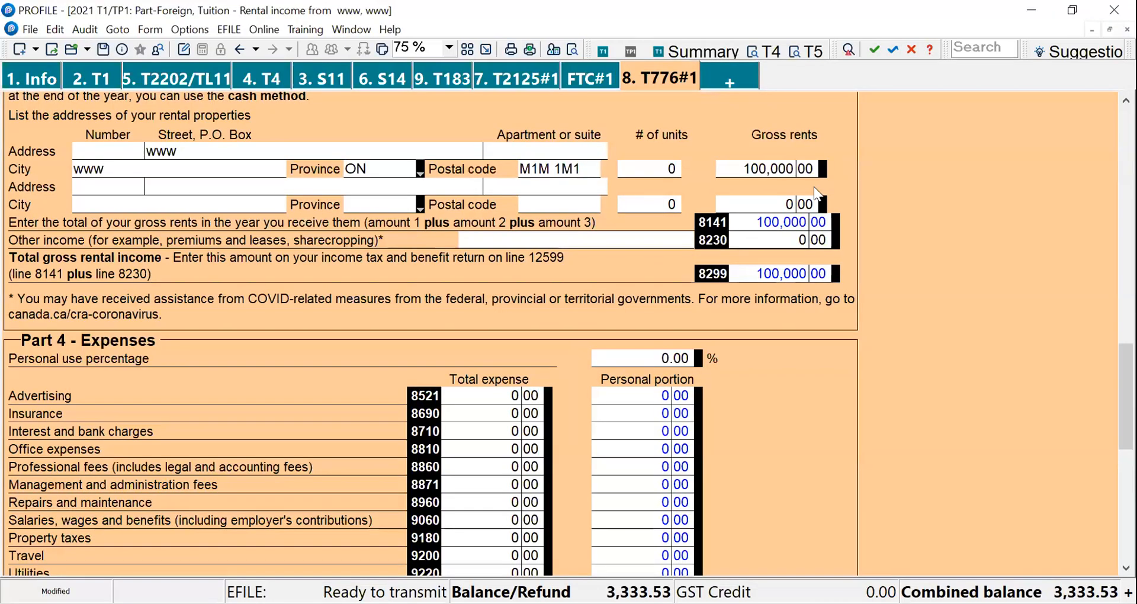
- Copy the field code of the first rental property's Gross rents field in Part 3 - Income
key(Page_Up)
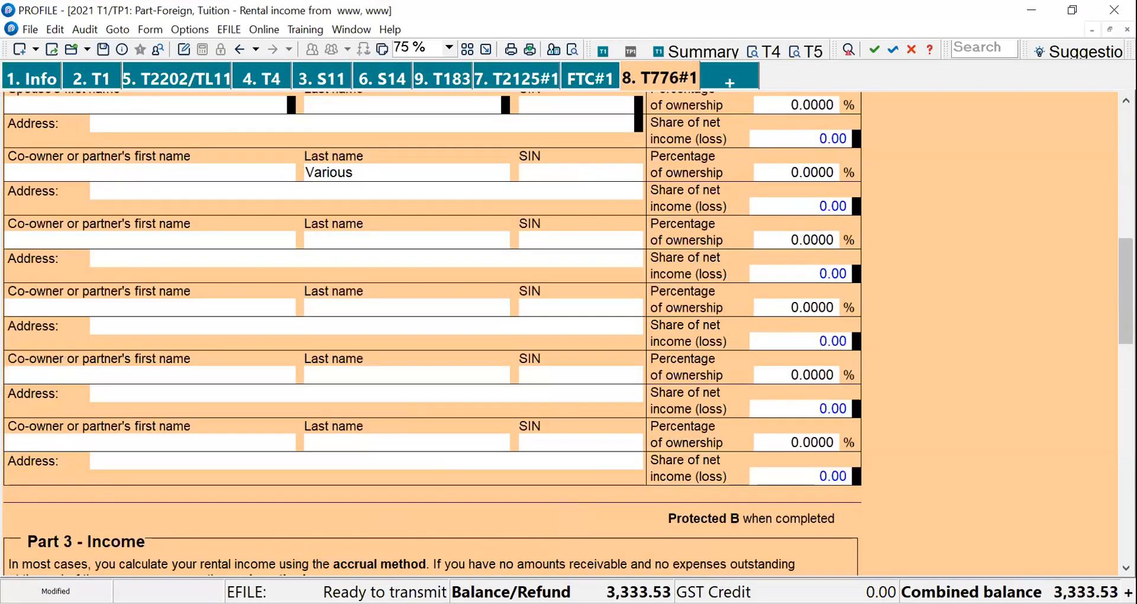
key(Page_Up)
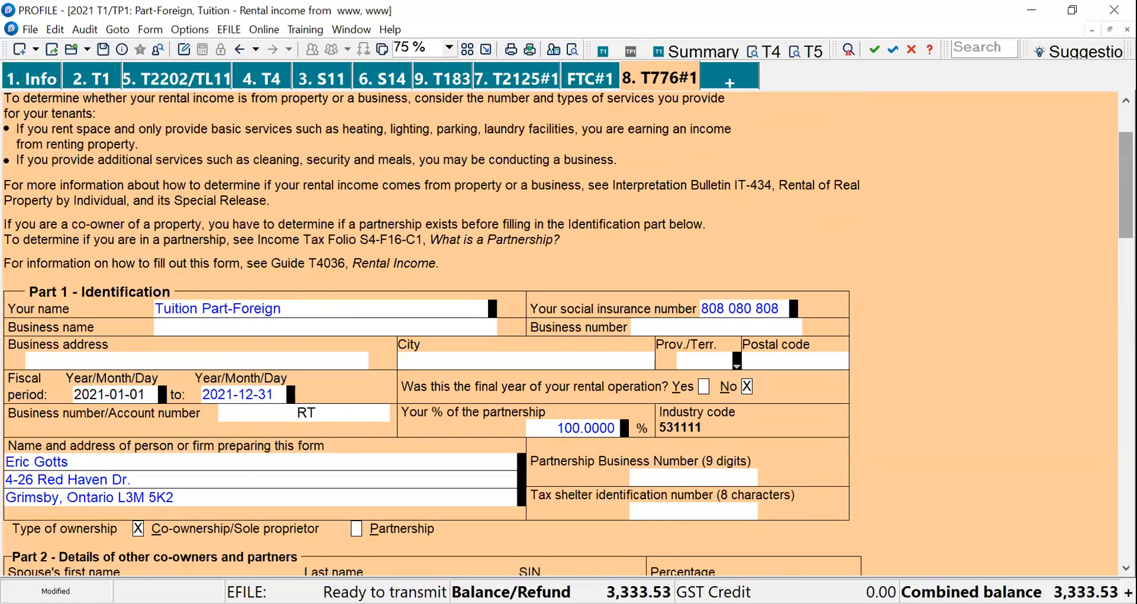
scroll(432, 331, down, 3)
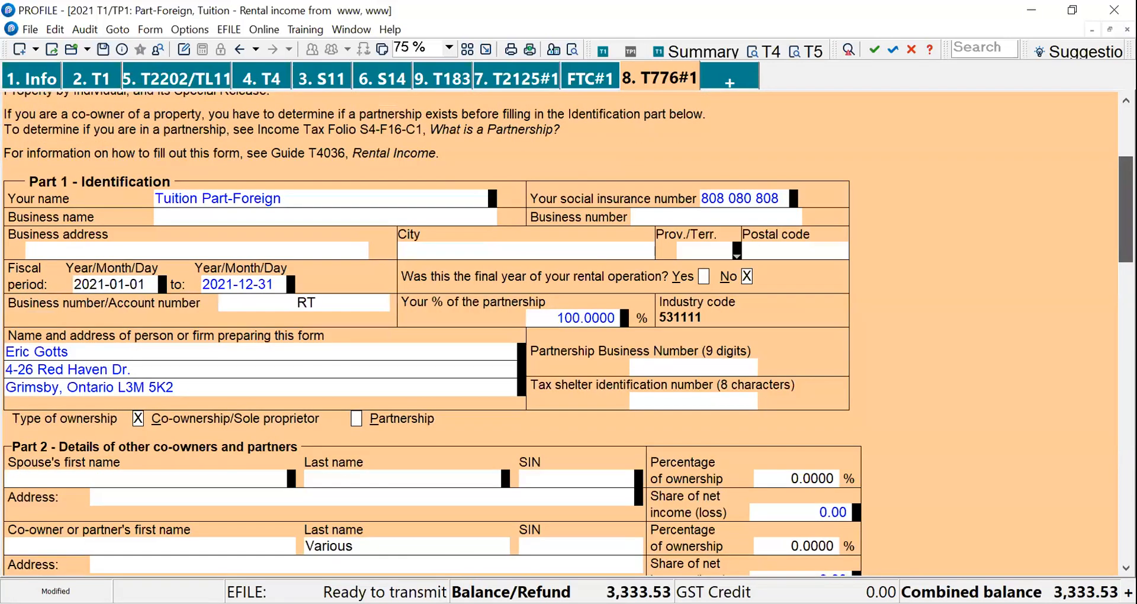
scroll(852, 300, down, 3)
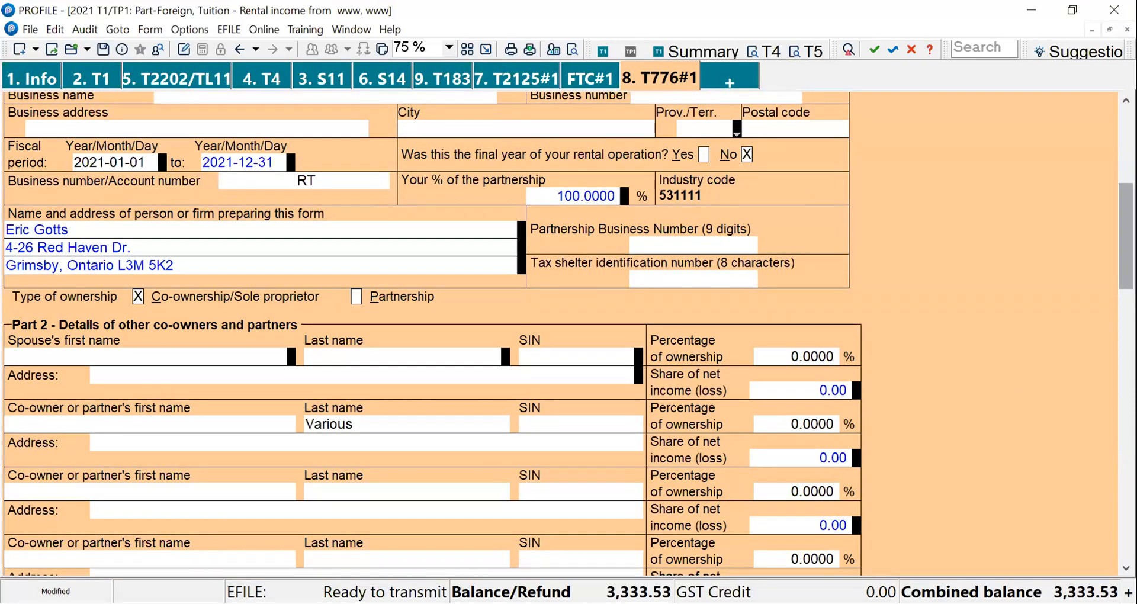
scroll(619, 482, down, 10)
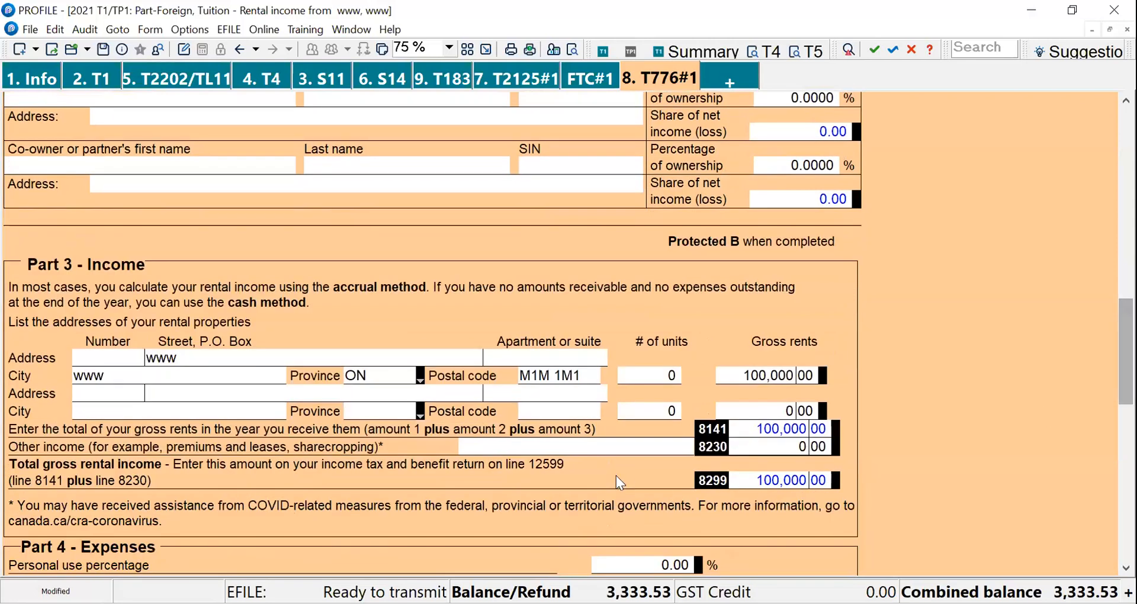
click(764, 377)
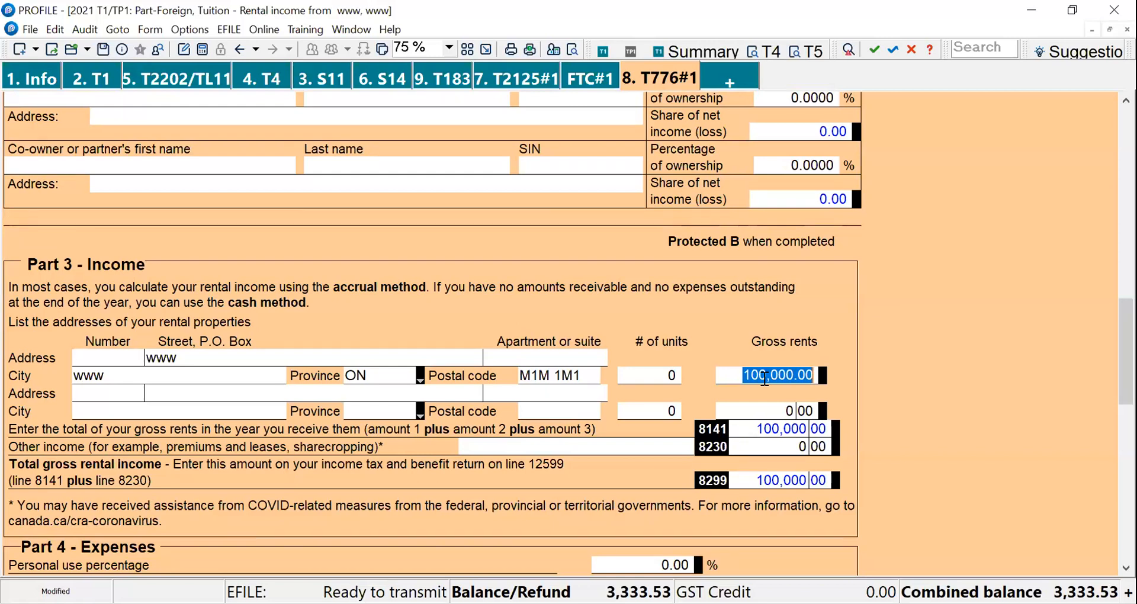
right_click(763, 377)
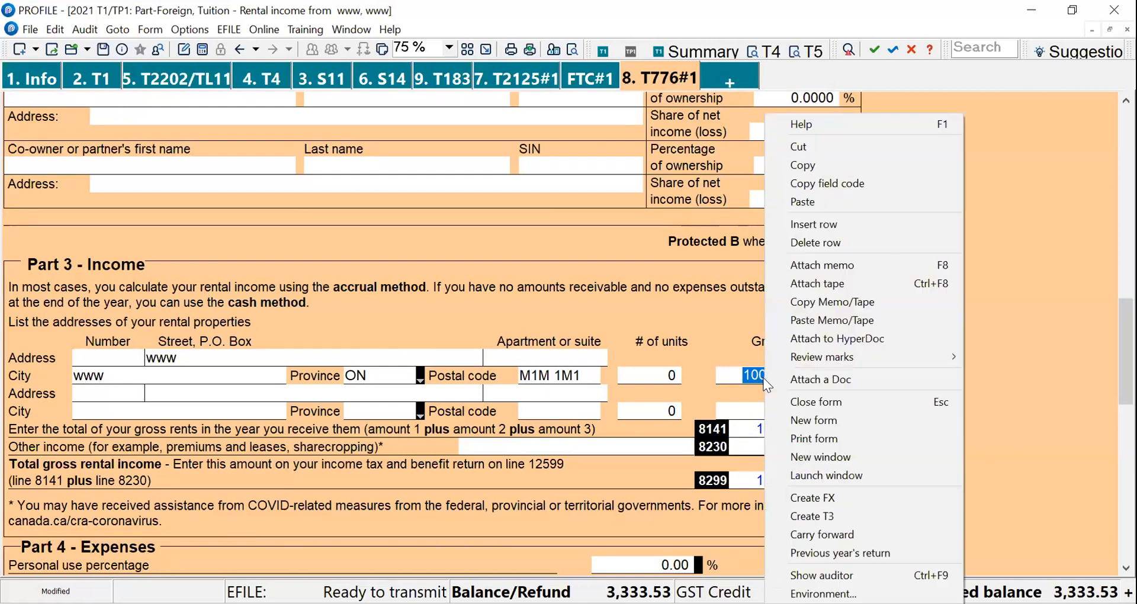
click(829, 189)
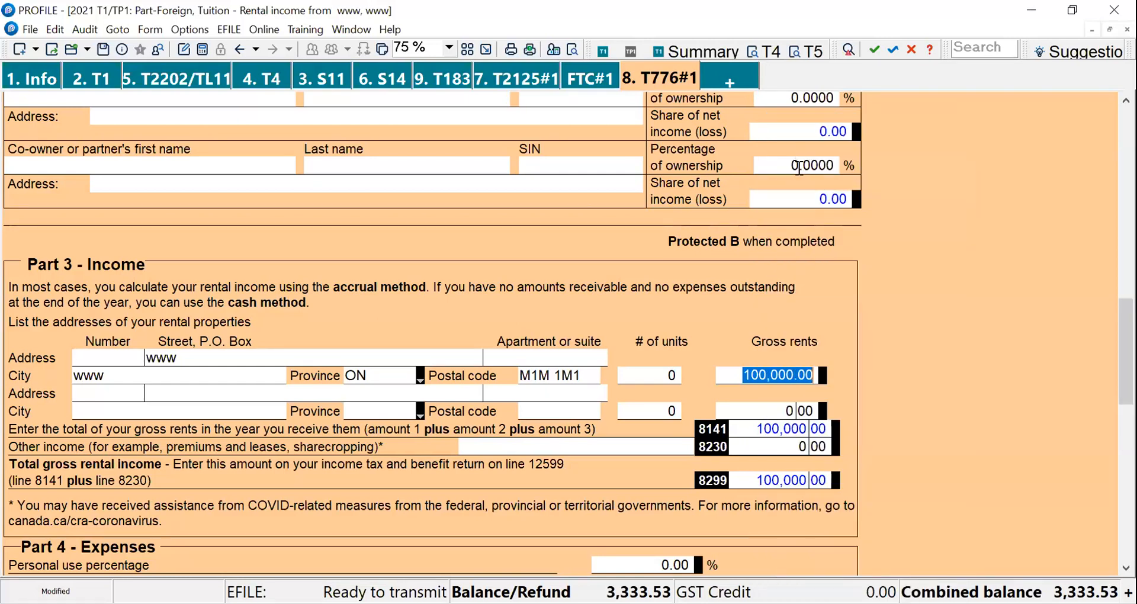
- Copy the field code of the first rental property's Street, P.O. Box field
right_click(779, 374)
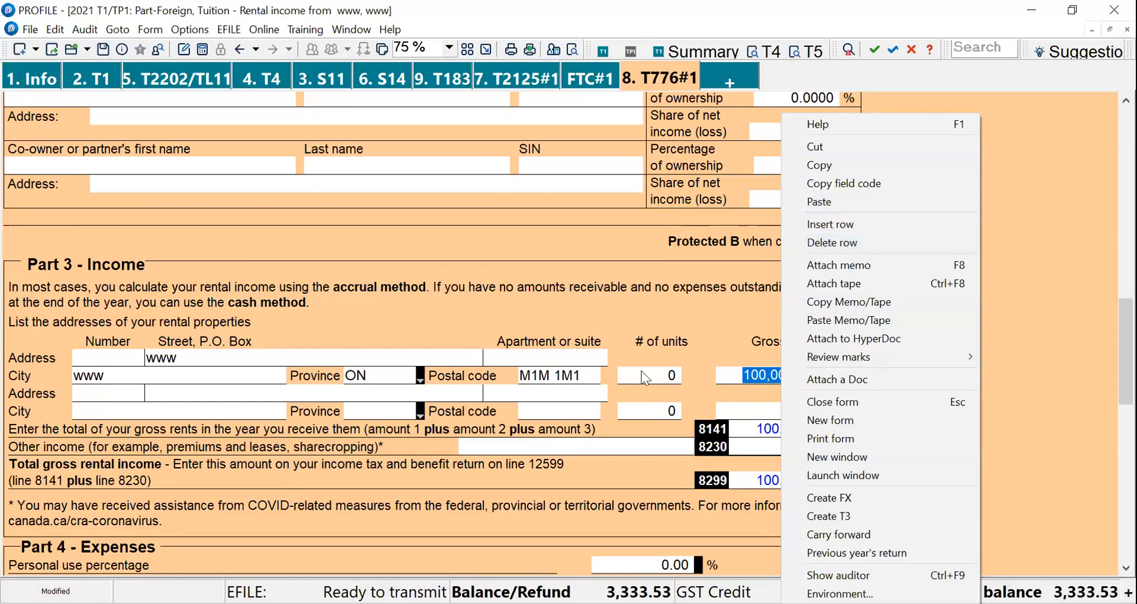
click(393, 351)
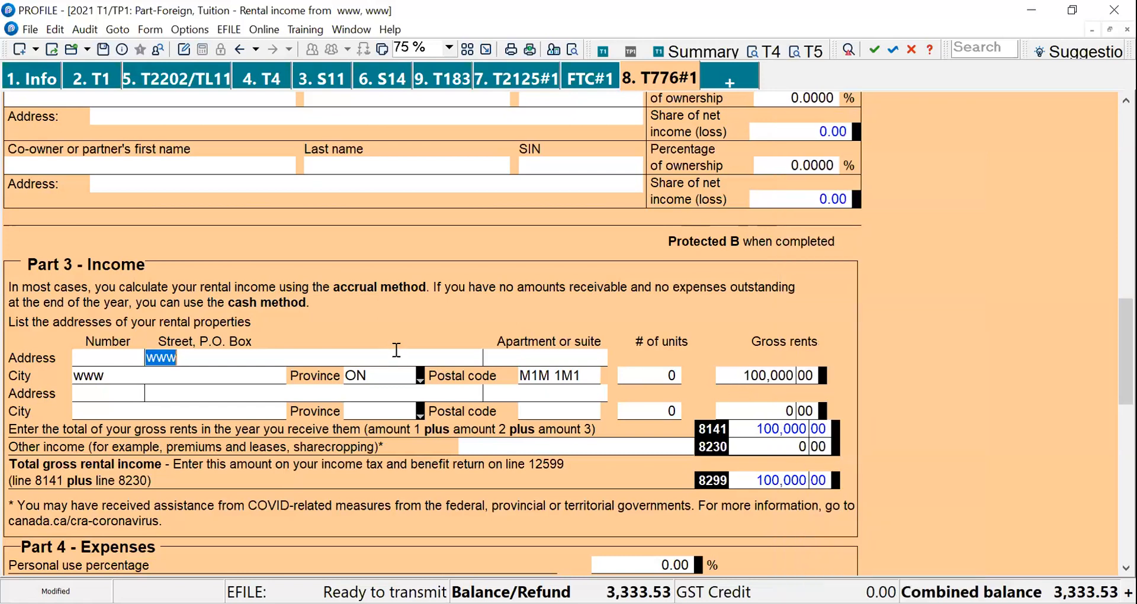
click(408, 352)
right_click(446, 220)
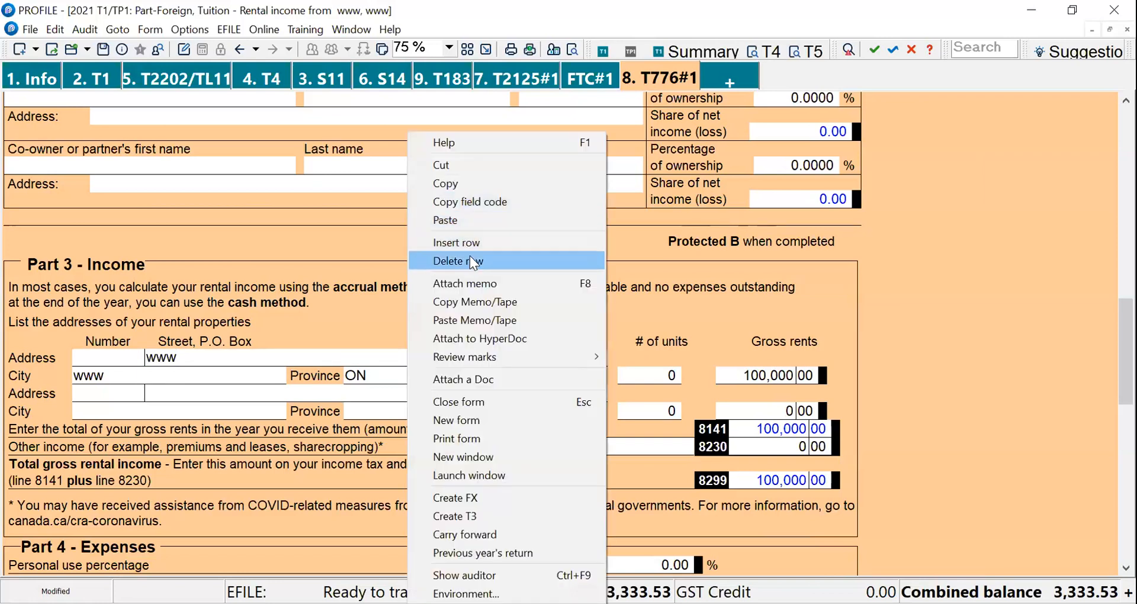
click(460, 201)
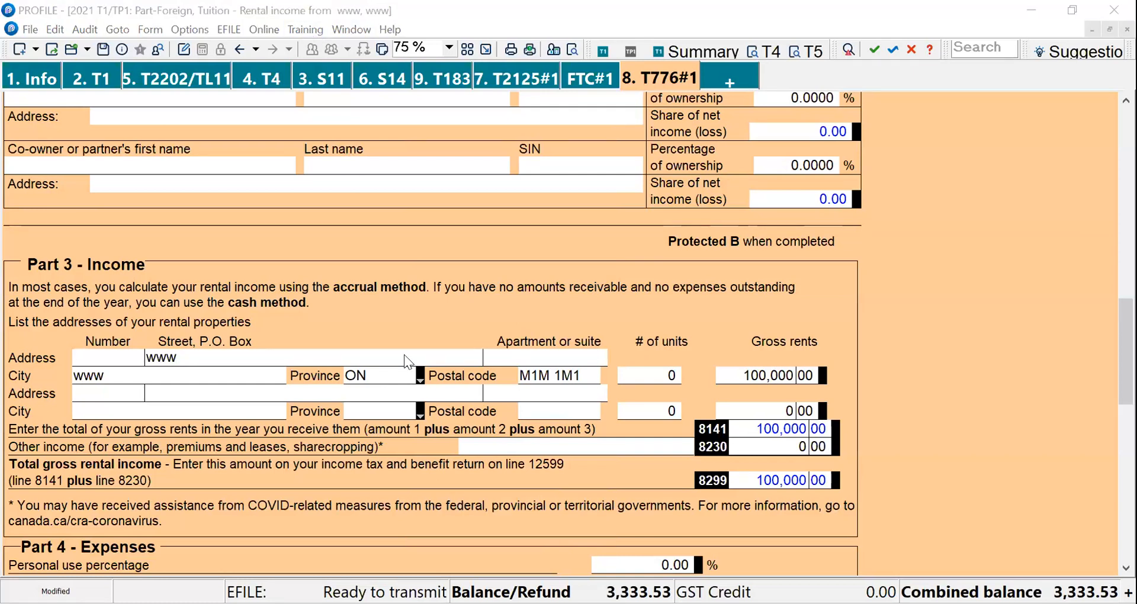
- Open the ProFile online training page from the training options
click(305, 29)
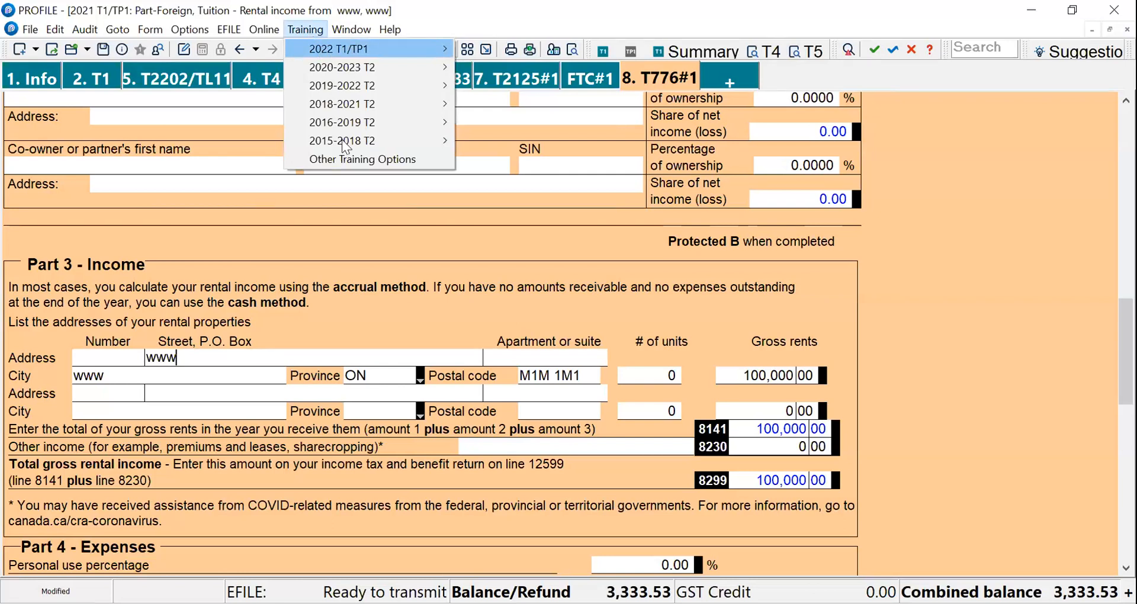
mouse_move(342, 141)
mouse_move(336, 53)
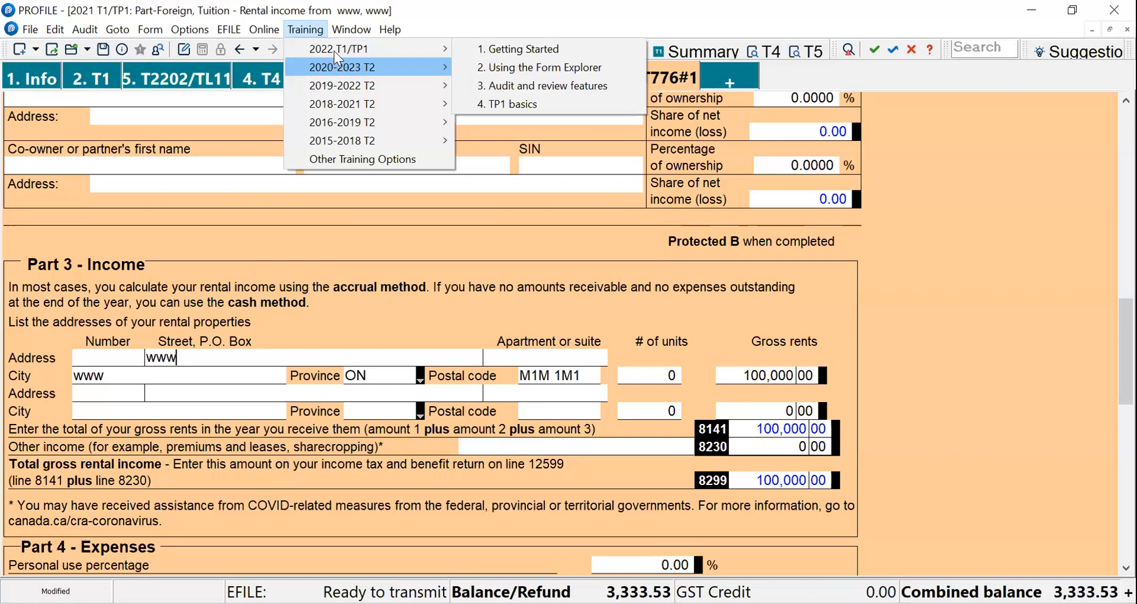
mouse_move(340, 110)
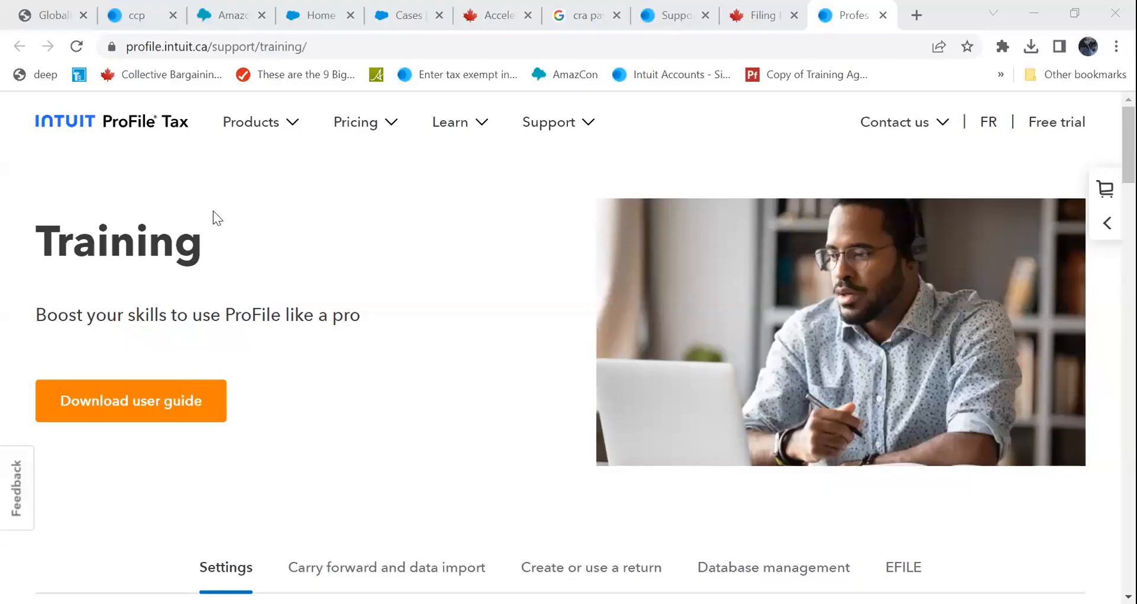
- Scroll the training page and expand the Database settings section
click(115, 321)
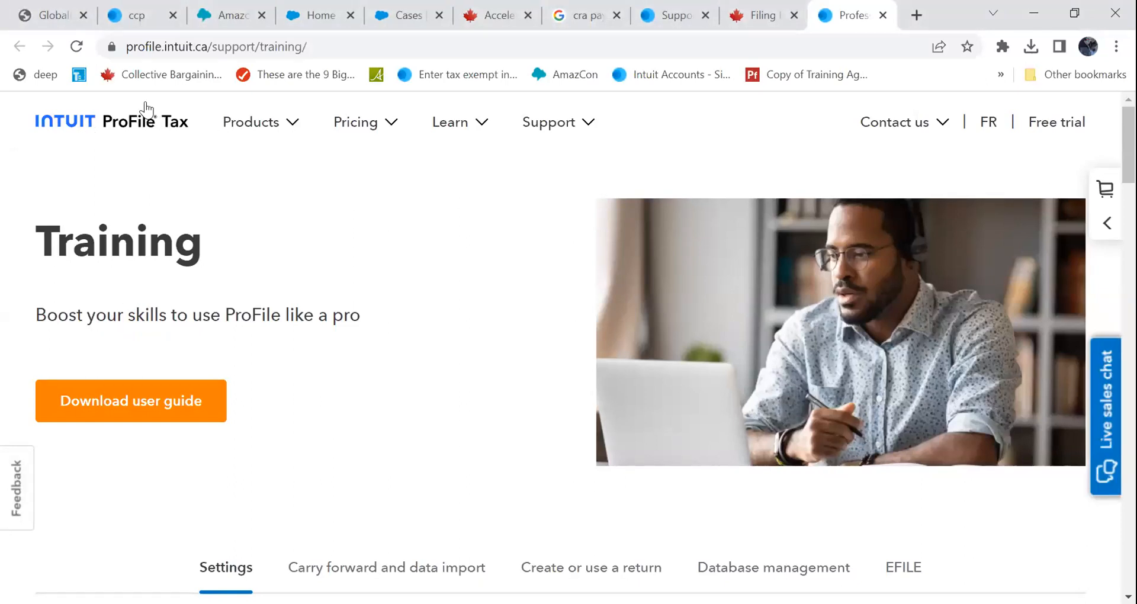
click(142, 47)
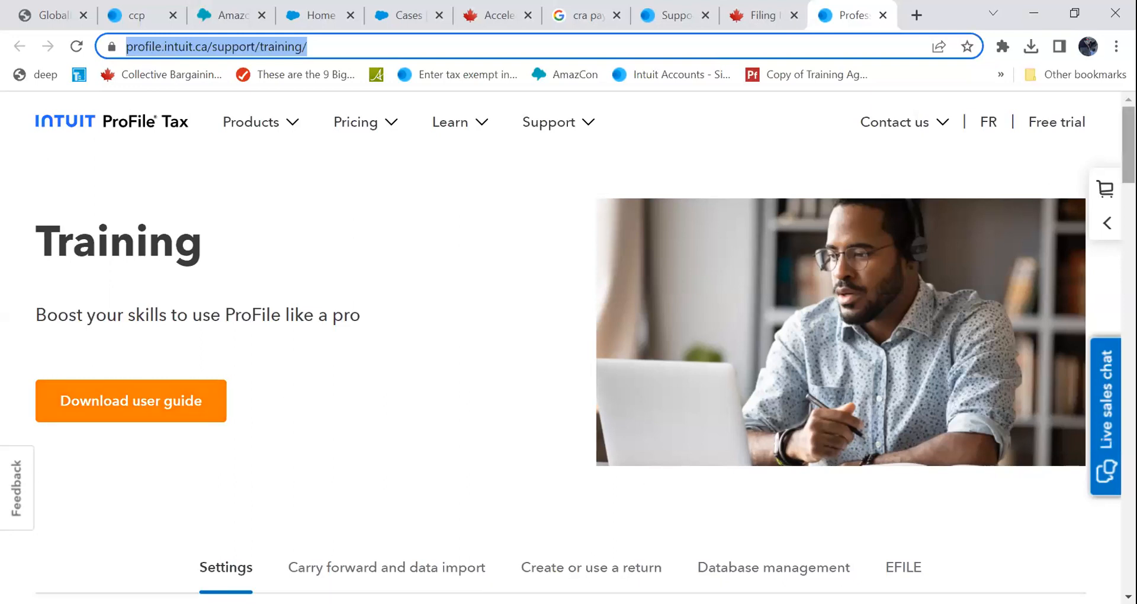
click(1128, 146)
drag(1128, 145, 1128, 186)
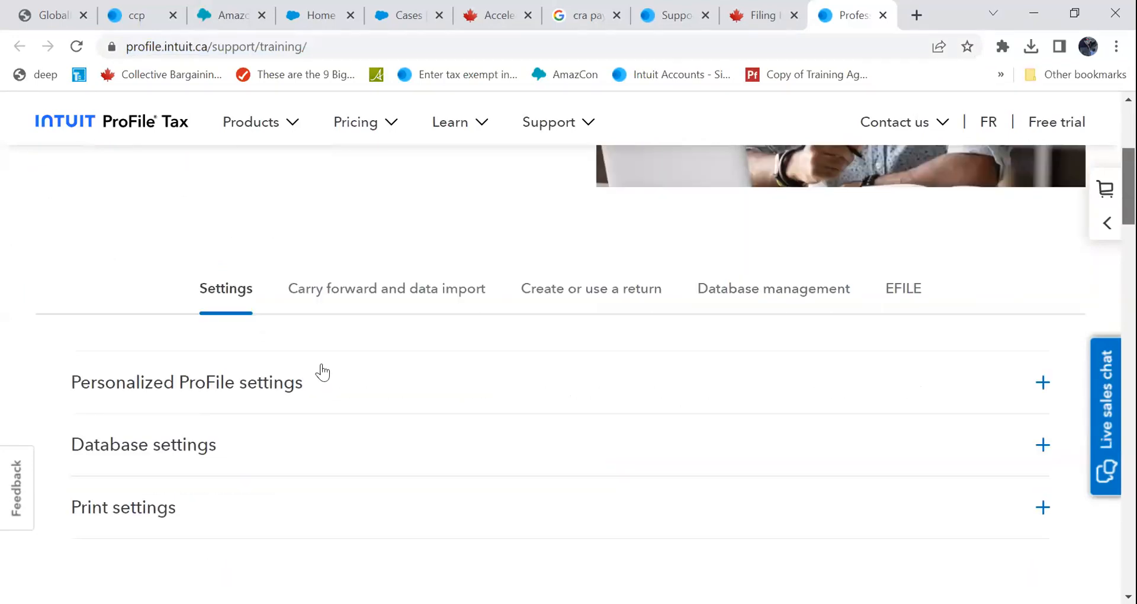
scroll(165, 450, up, 1)
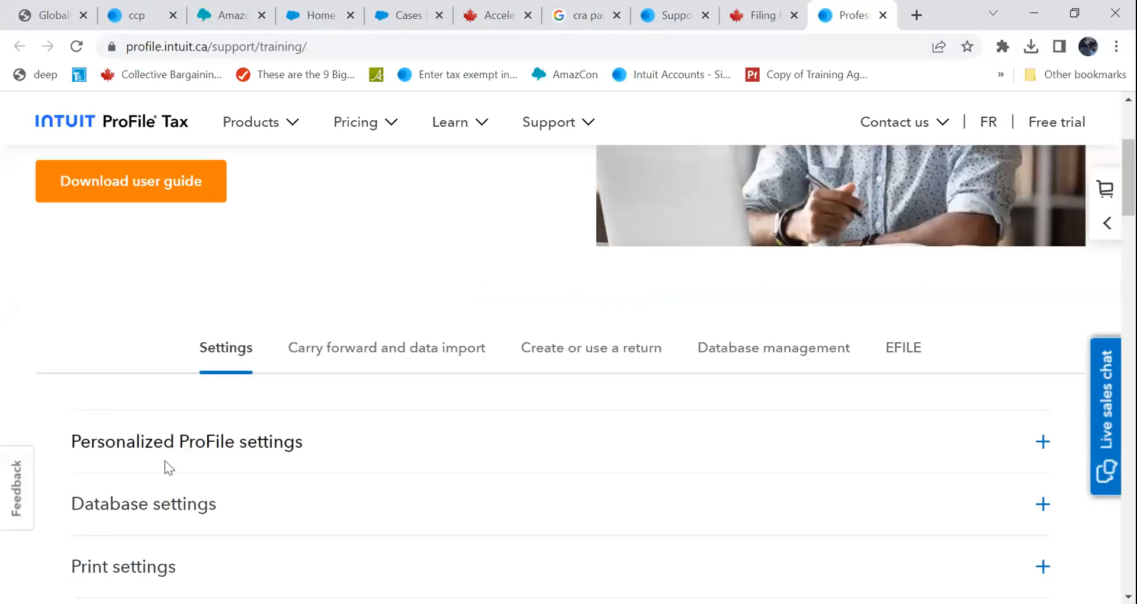
click(218, 519)
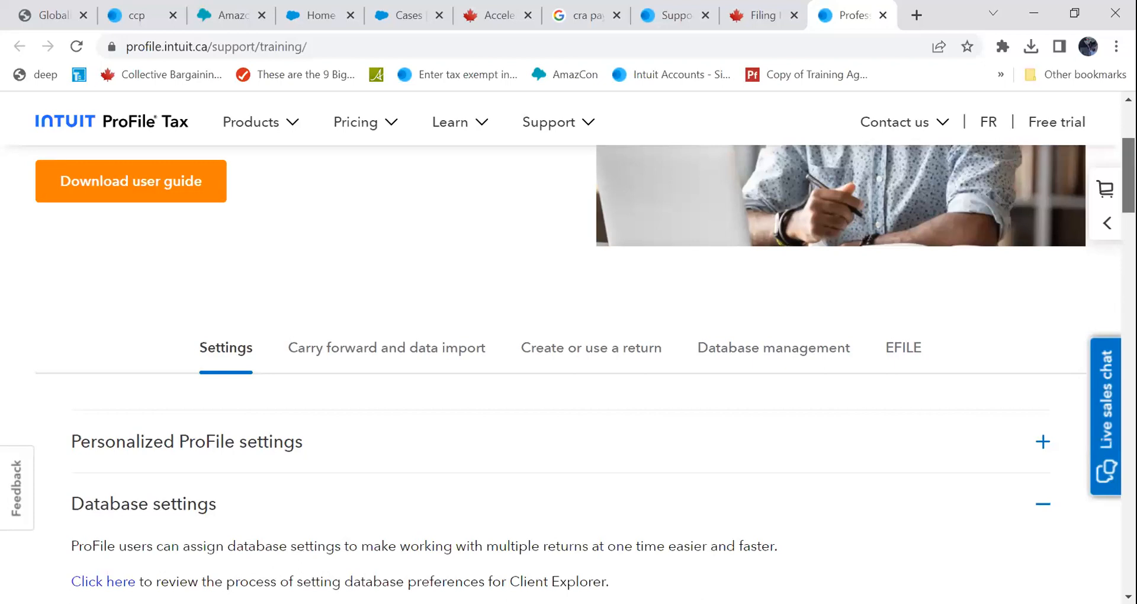
- Switch to the Database management section and expand the Client Explorer Data import topic
scroll(436, 540, down, 3)
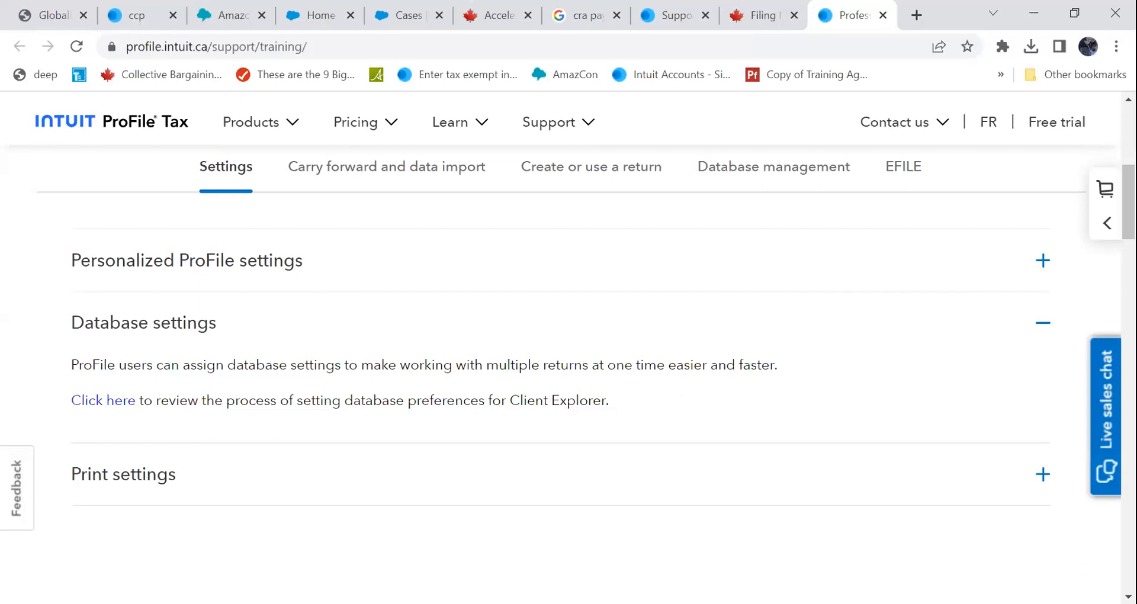
scroll(727, 442, up, 3)
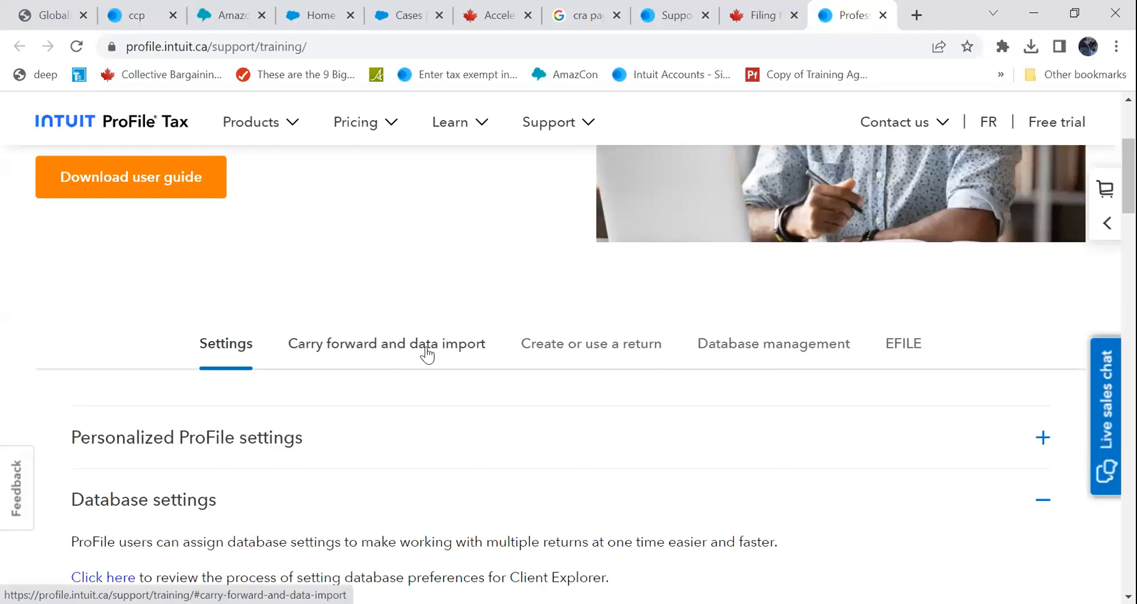
click(771, 349)
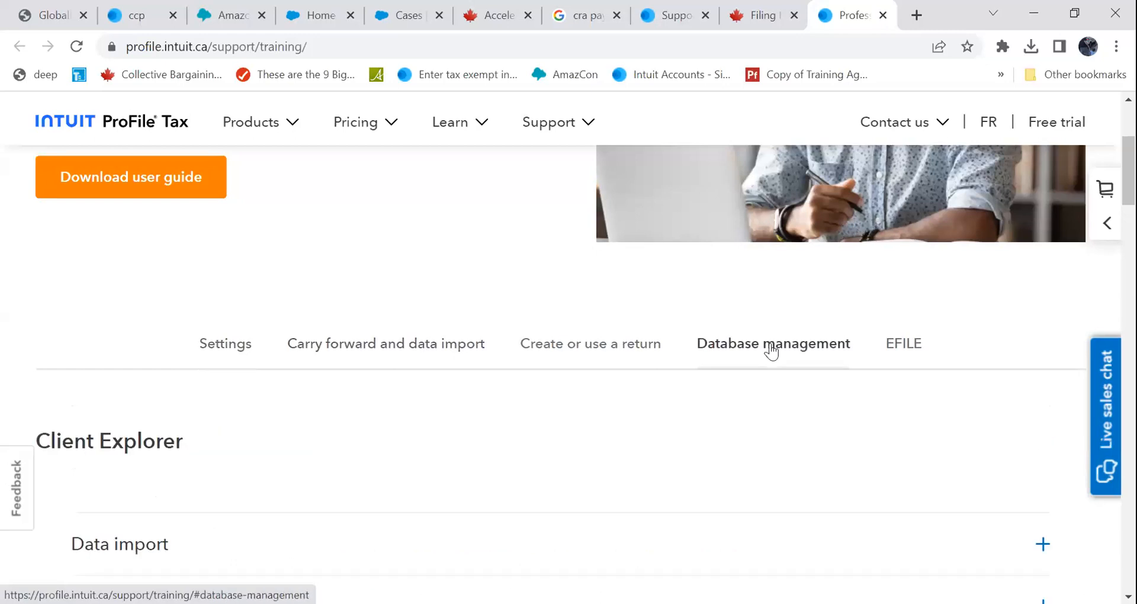
drag(1128, 171, 1129, 197)
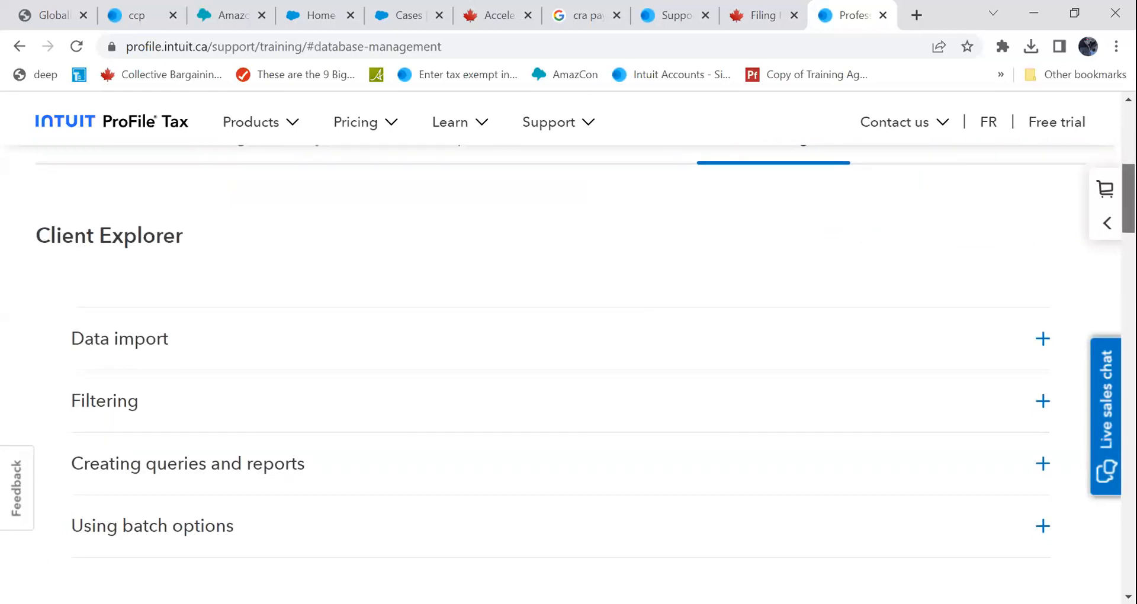
click(1037, 346)
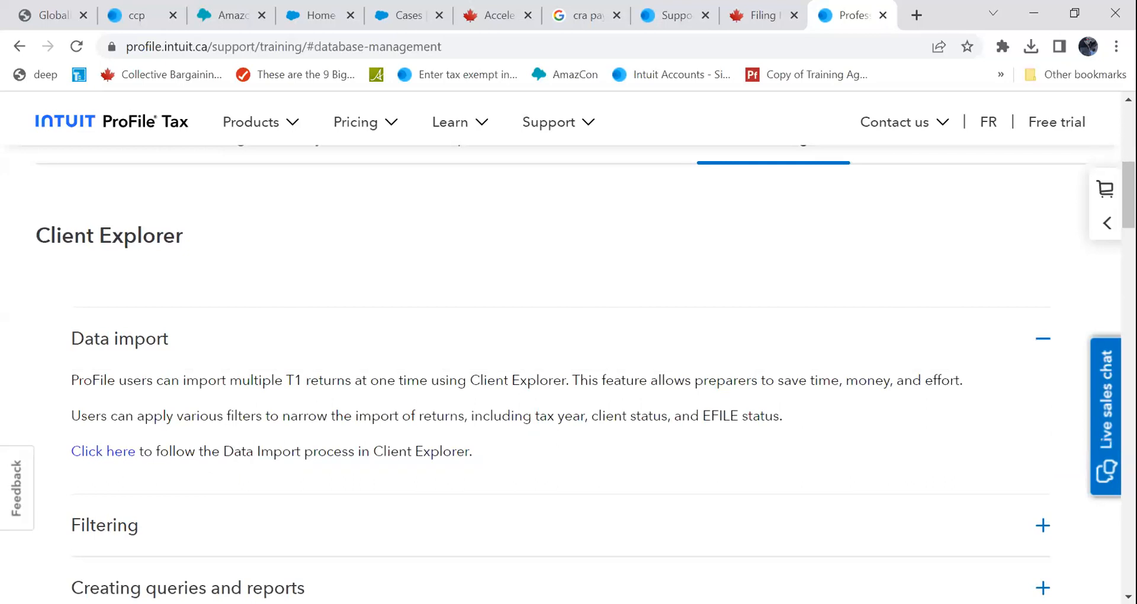
scroll(584, 442, down, 6)
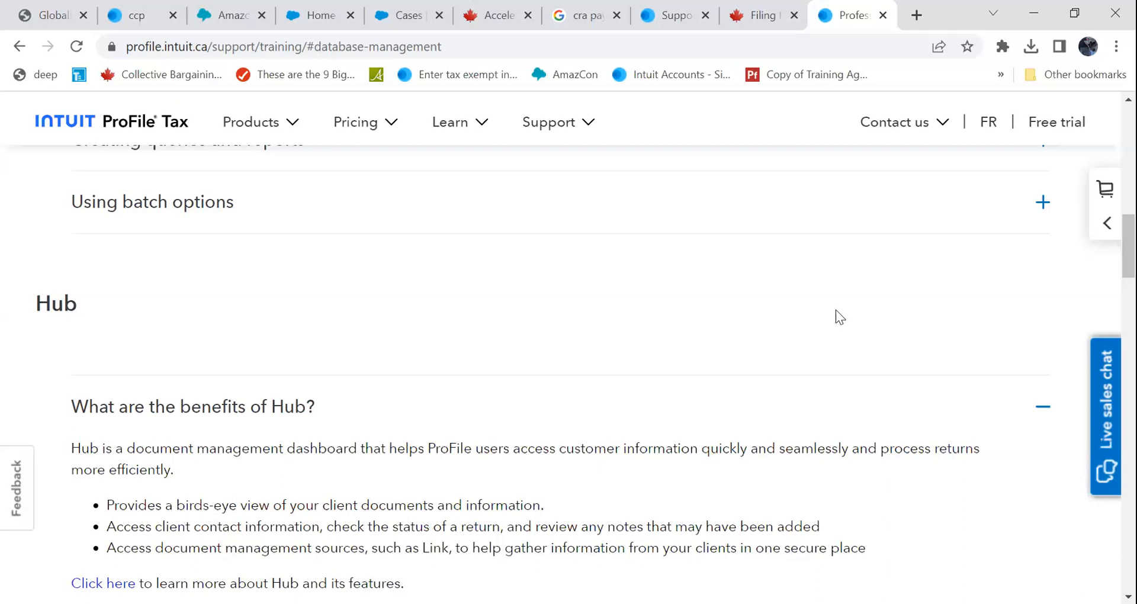
- Return to ProFile and start support messaging to open the ProFile support options web page
key(alt+Tab)
click(390, 30)
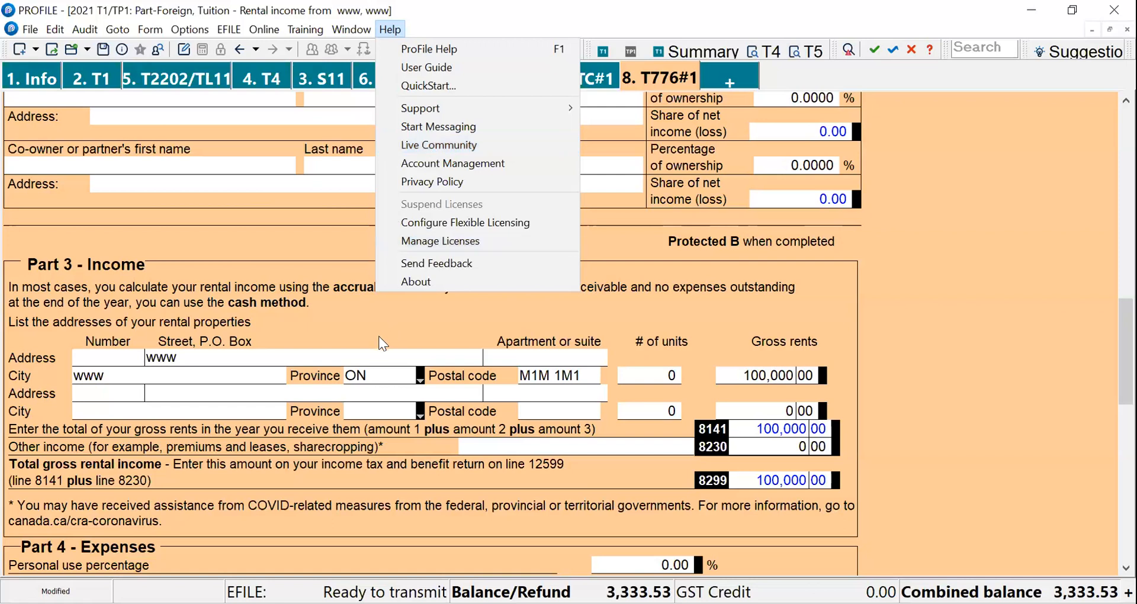
click(448, 126)
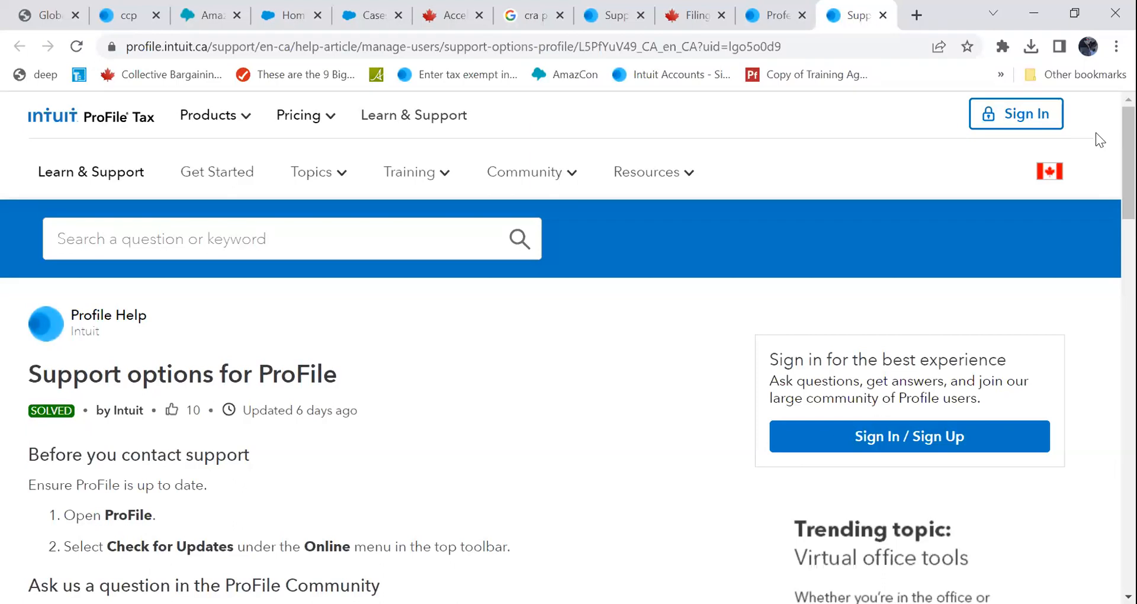
scroll(1127, 172, down, 2)
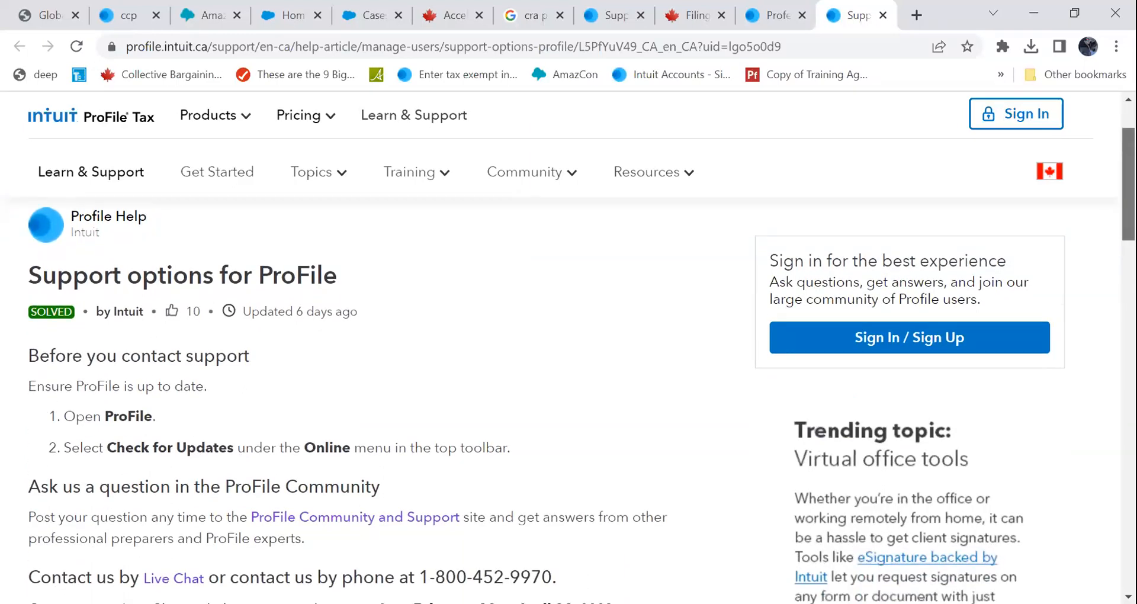
- Scroll through the ProFile support options page and expand the 'I am getting an EFILE error' topic
scroll(568, 391, down, 1)
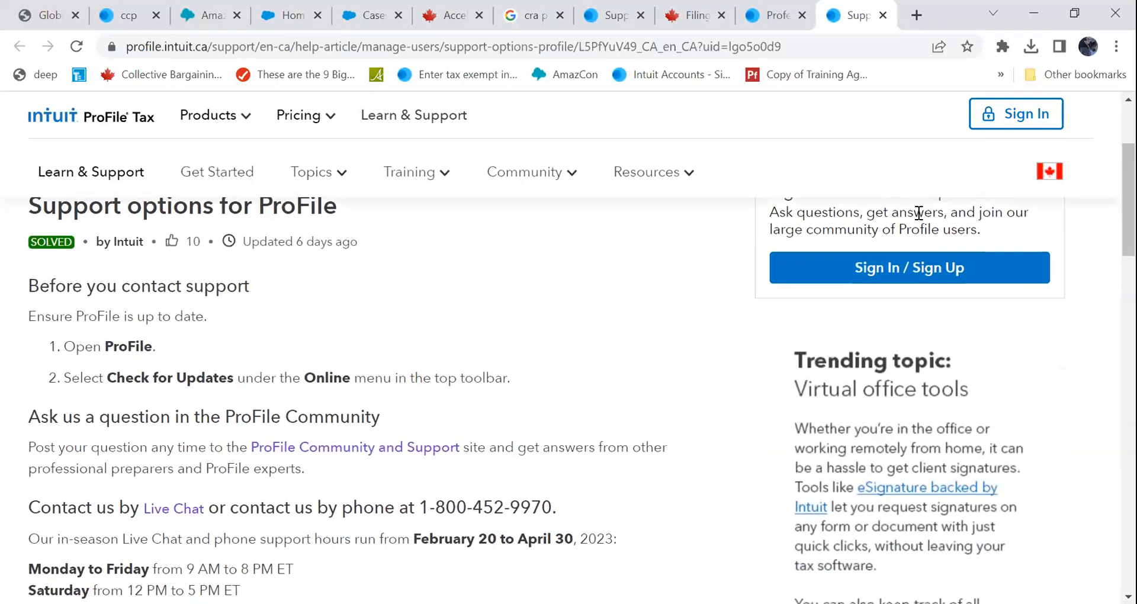
drag(16, 280, 209, 361)
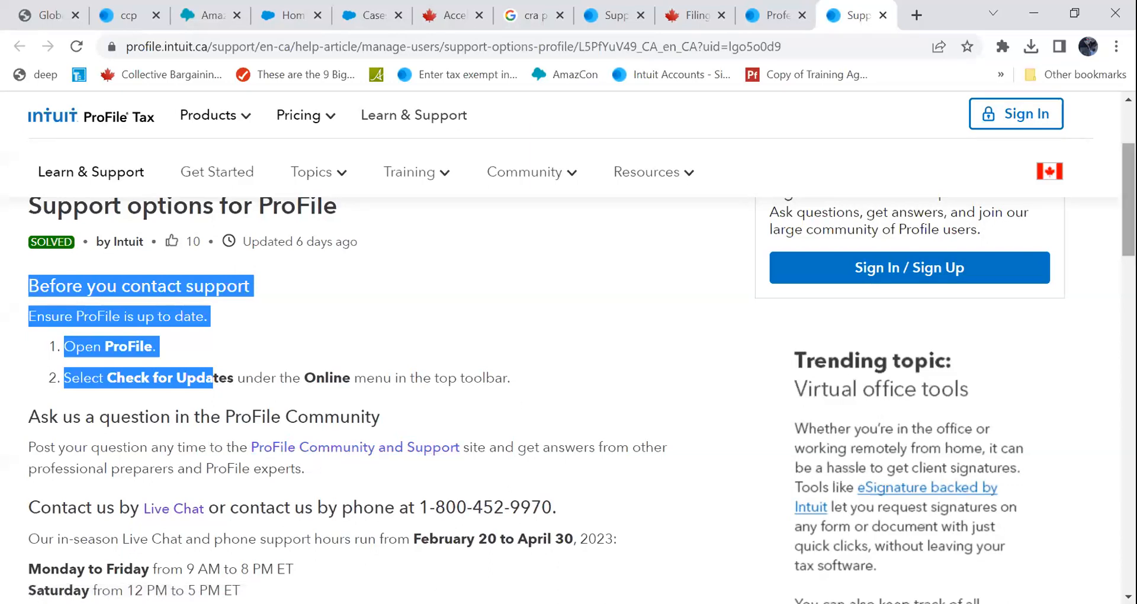
scroll(569, 373, down, 1)
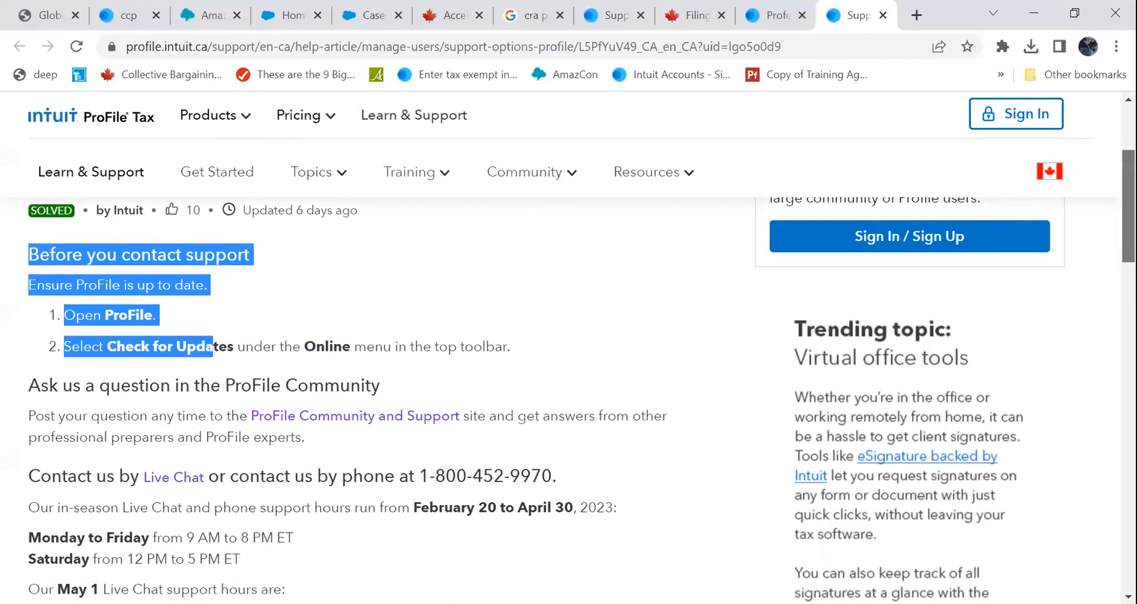
scroll(569, 373, down, 3)
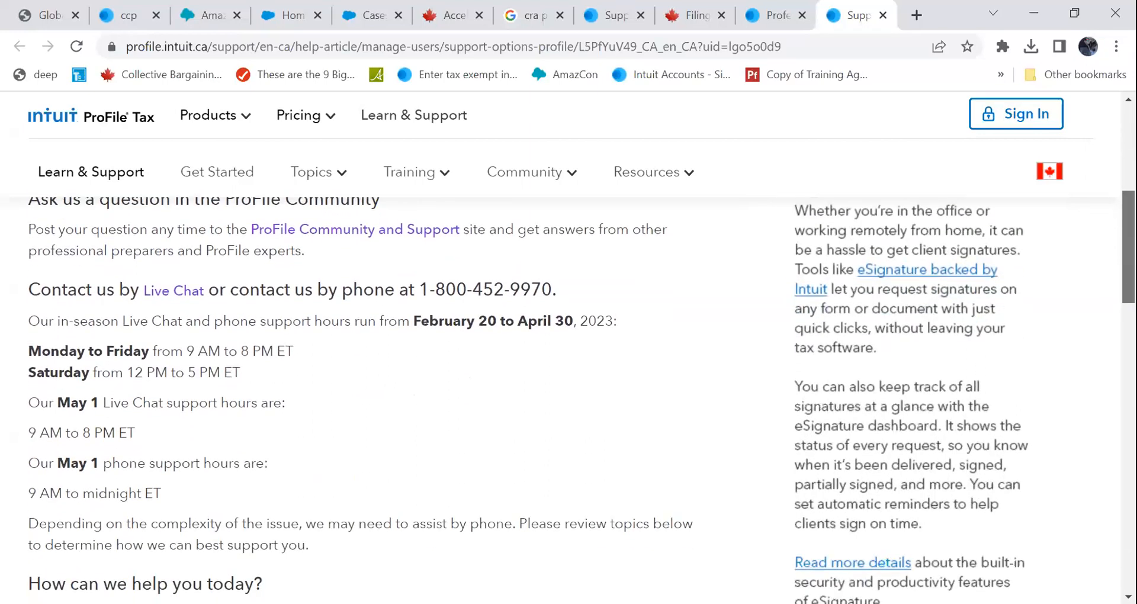
scroll(855, 380, down, 5)
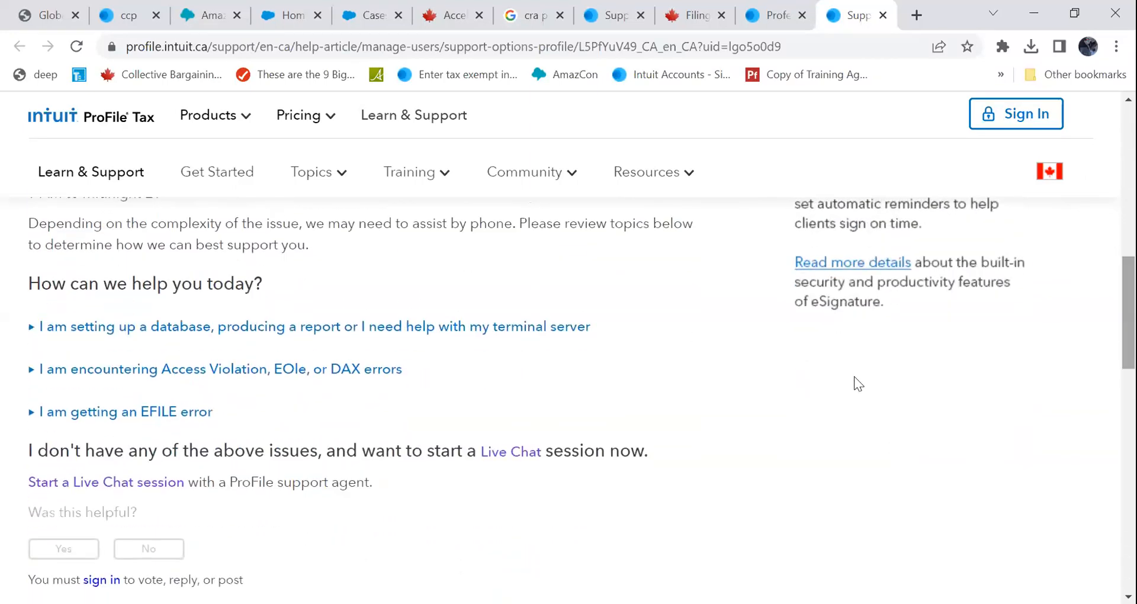
drag(28, 275, 273, 288)
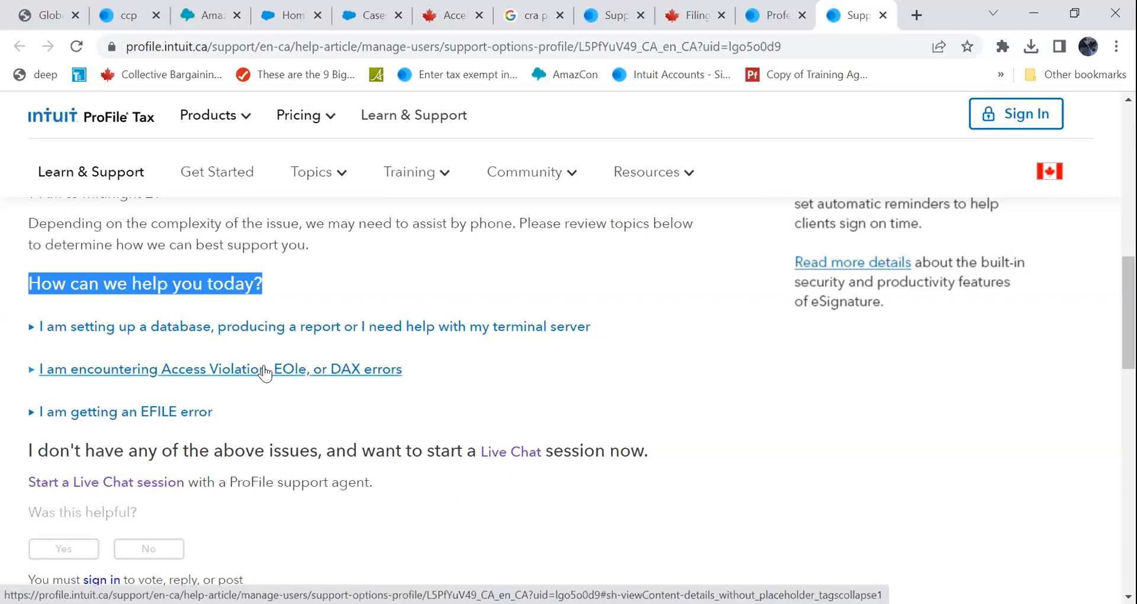
click(155, 422)
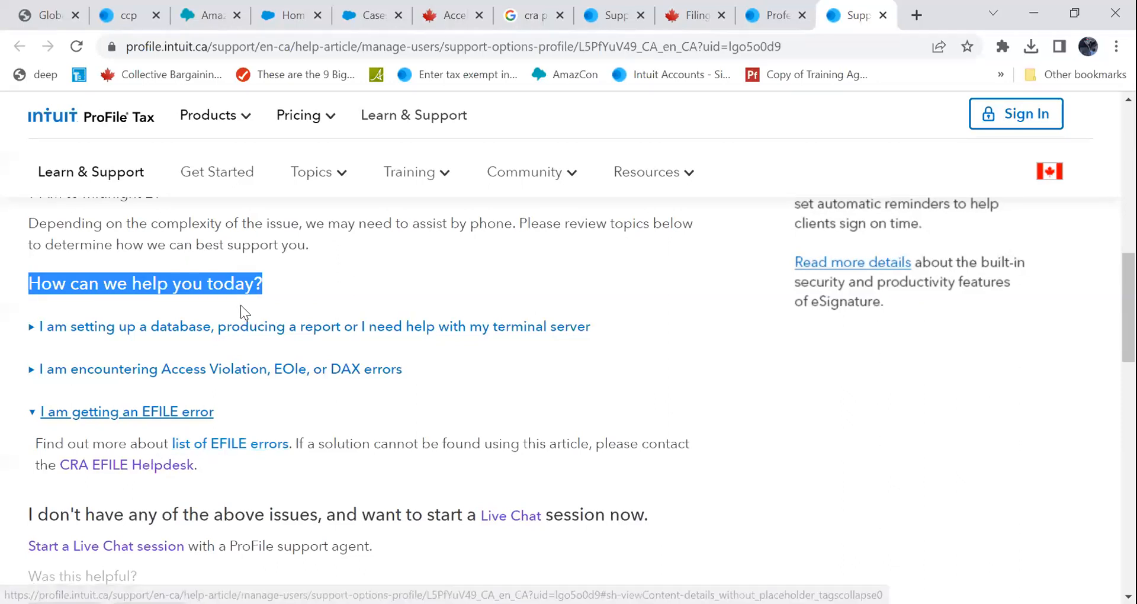
- Open the Live Chat form from the support page, then close it along with the support options tab
drag(1129, 308, 1129, 248)
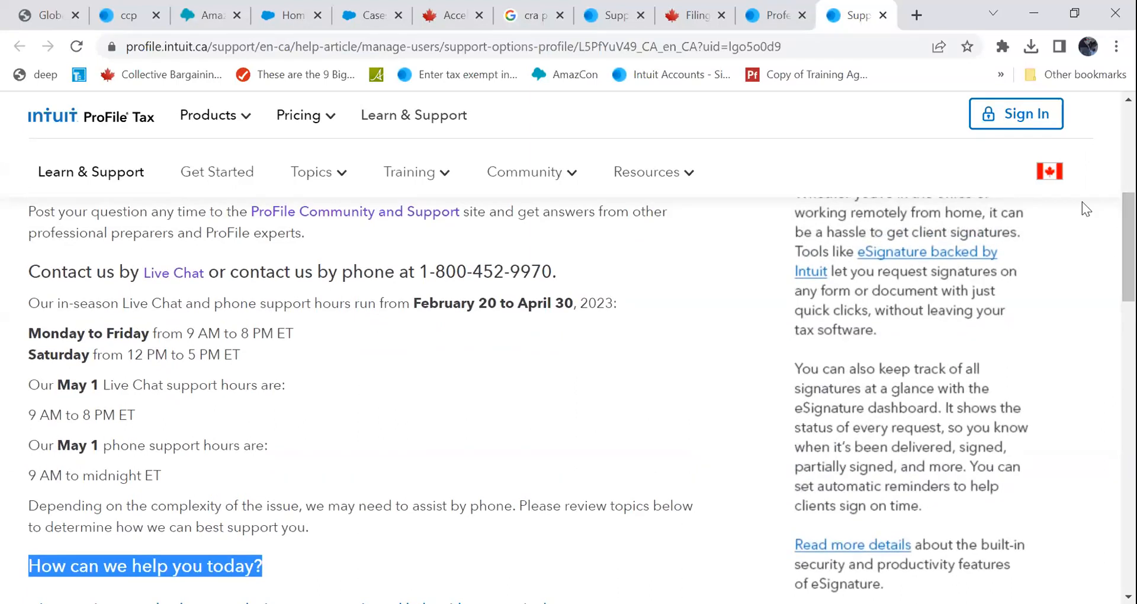
drag(40, 272, 229, 271)
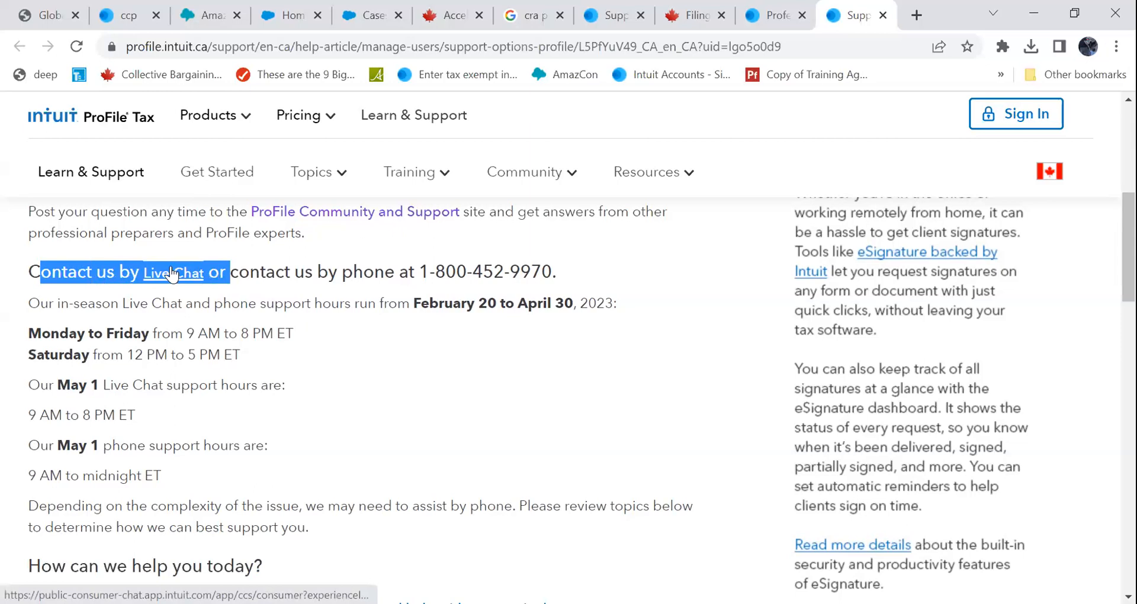
click(178, 269)
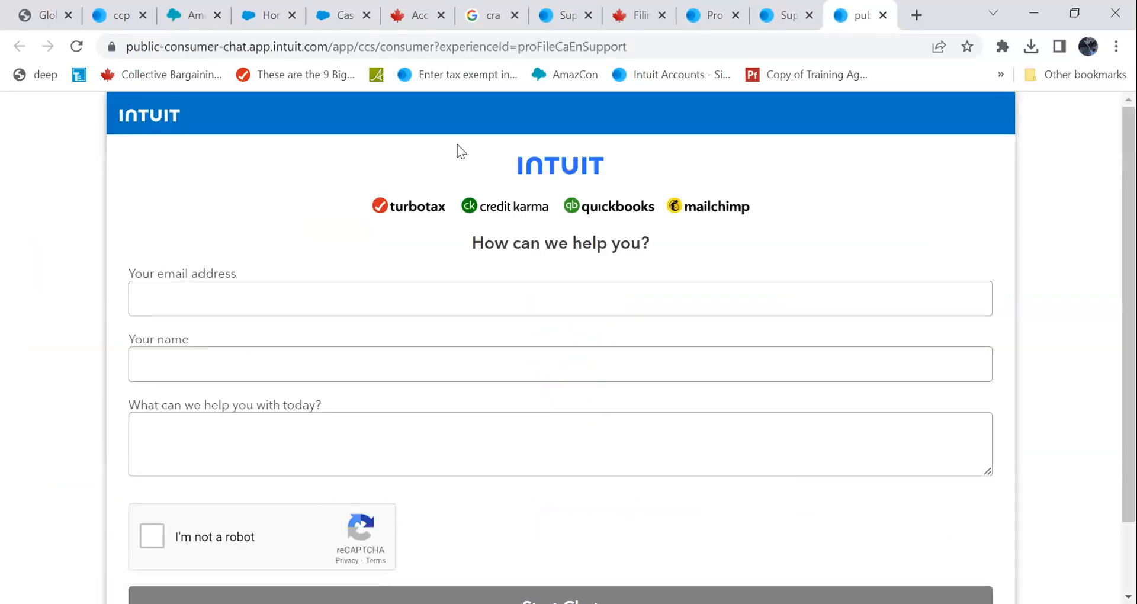
click(884, 13)
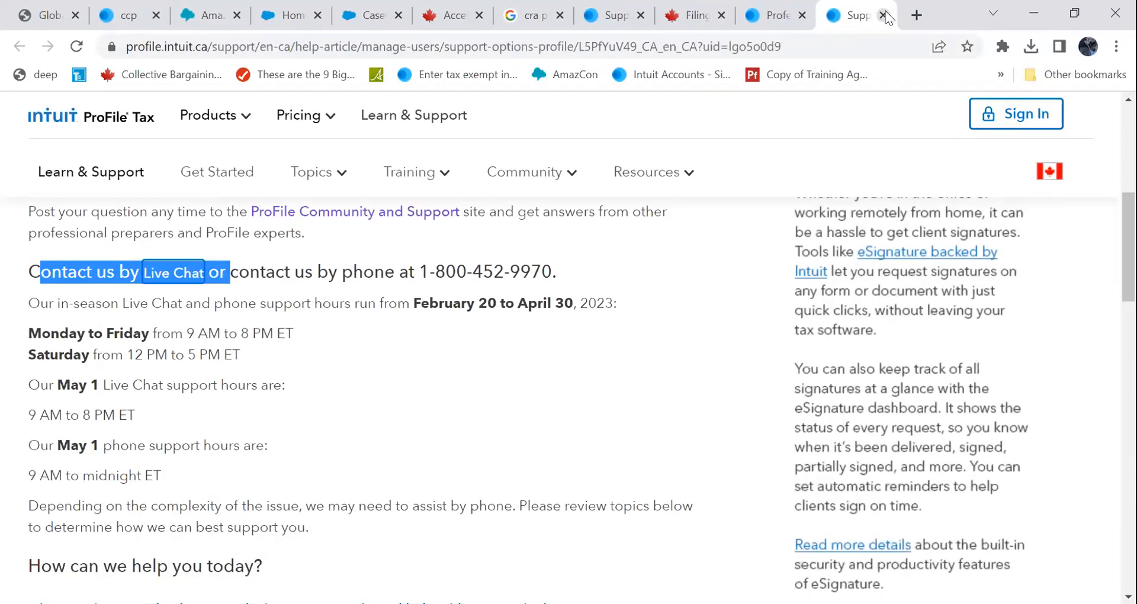
click(882, 15)
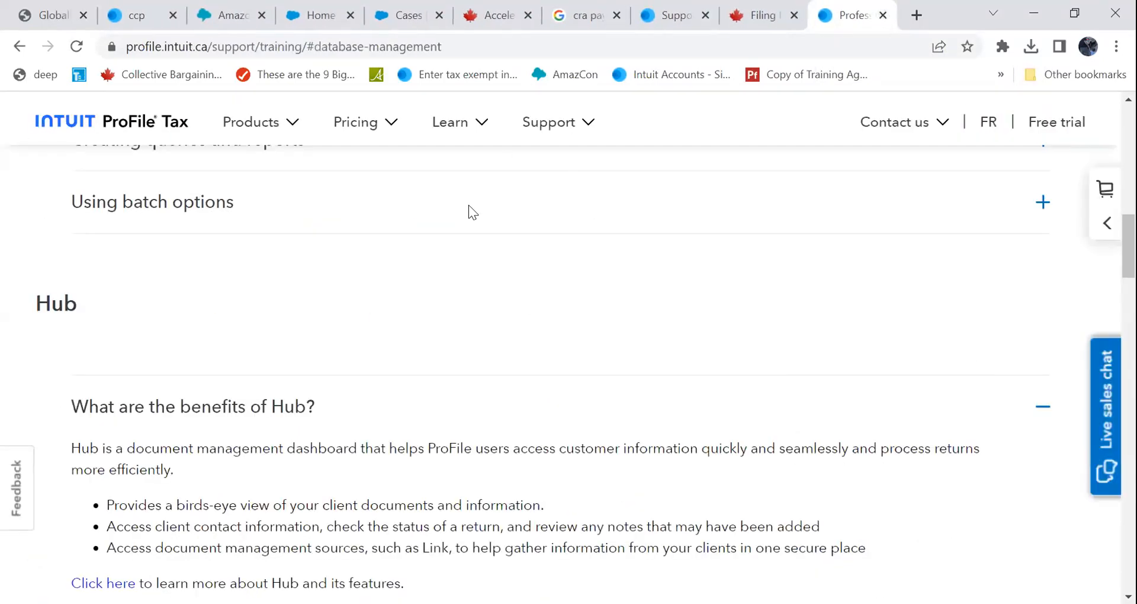